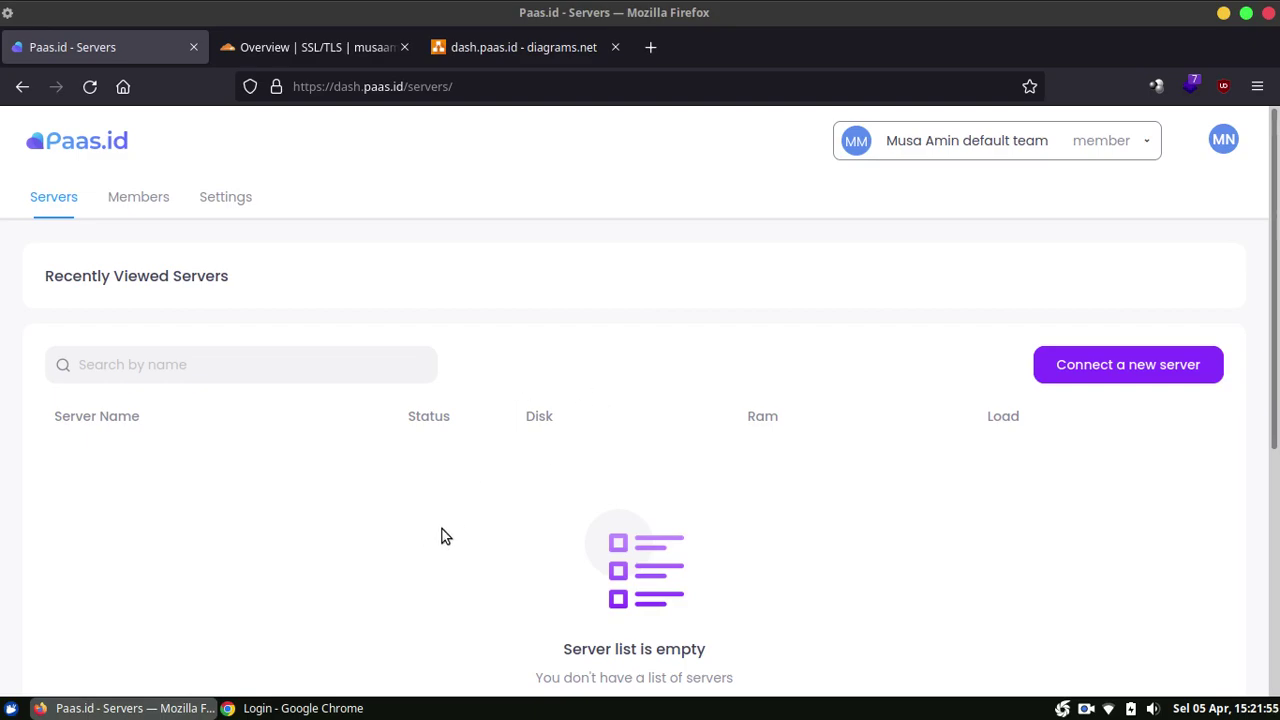
Step: Look over the Paas.id sign-up form in Chrome, then return to the Firefox servers dashboard
{"action": "left_click", "coordinate": [322, 710]}
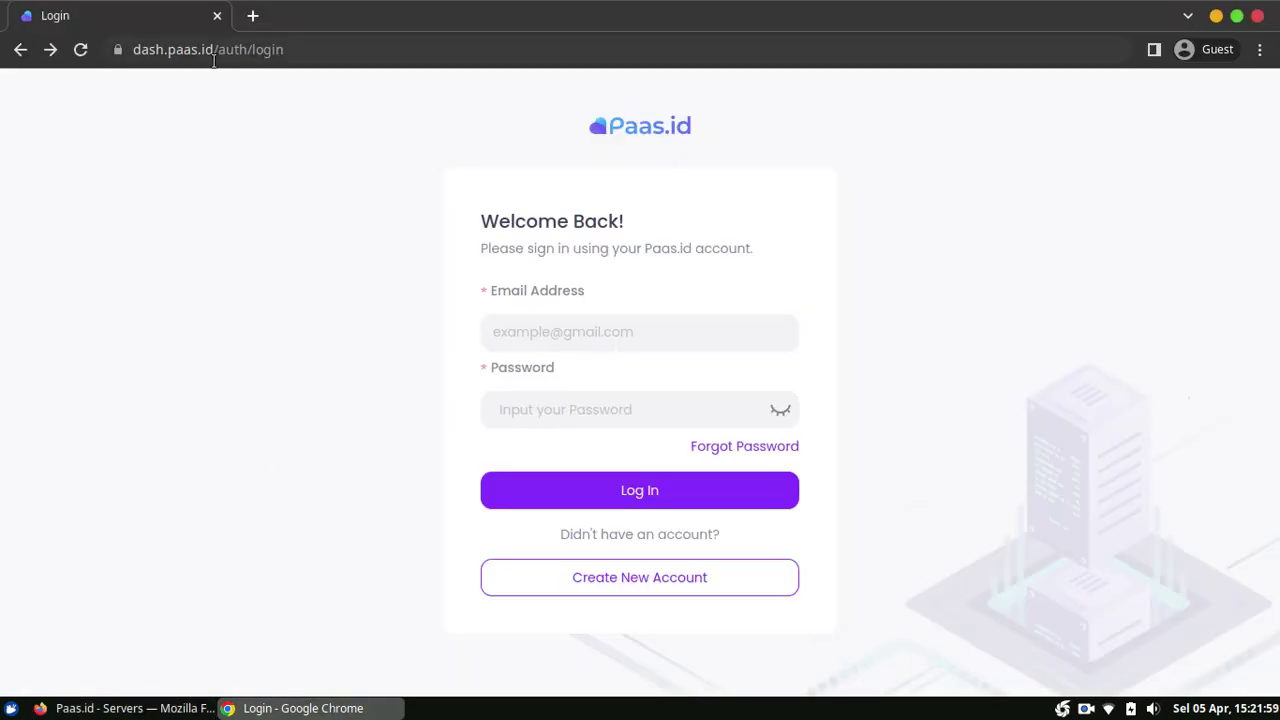
{"action": "left_click", "coordinate": [648, 581]}
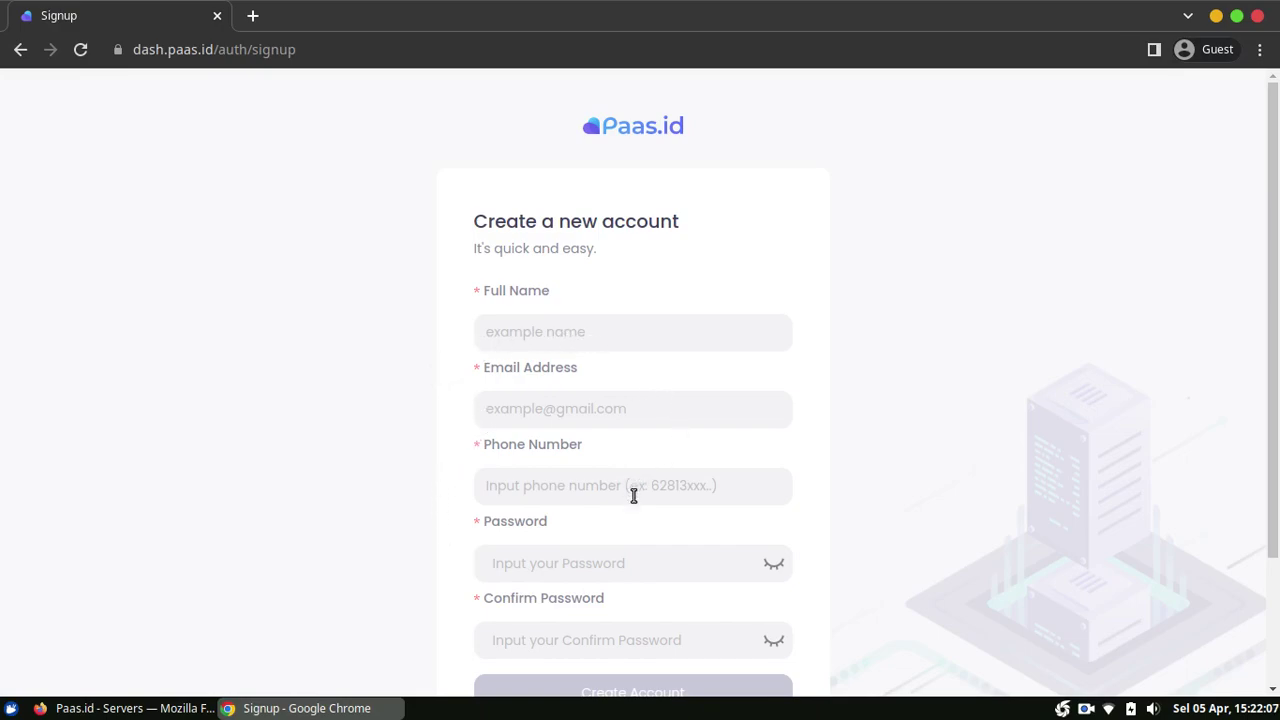
{"action": "scroll", "coordinate": [405, 503], "scroll_direction": "down", "scroll_amount": 2}
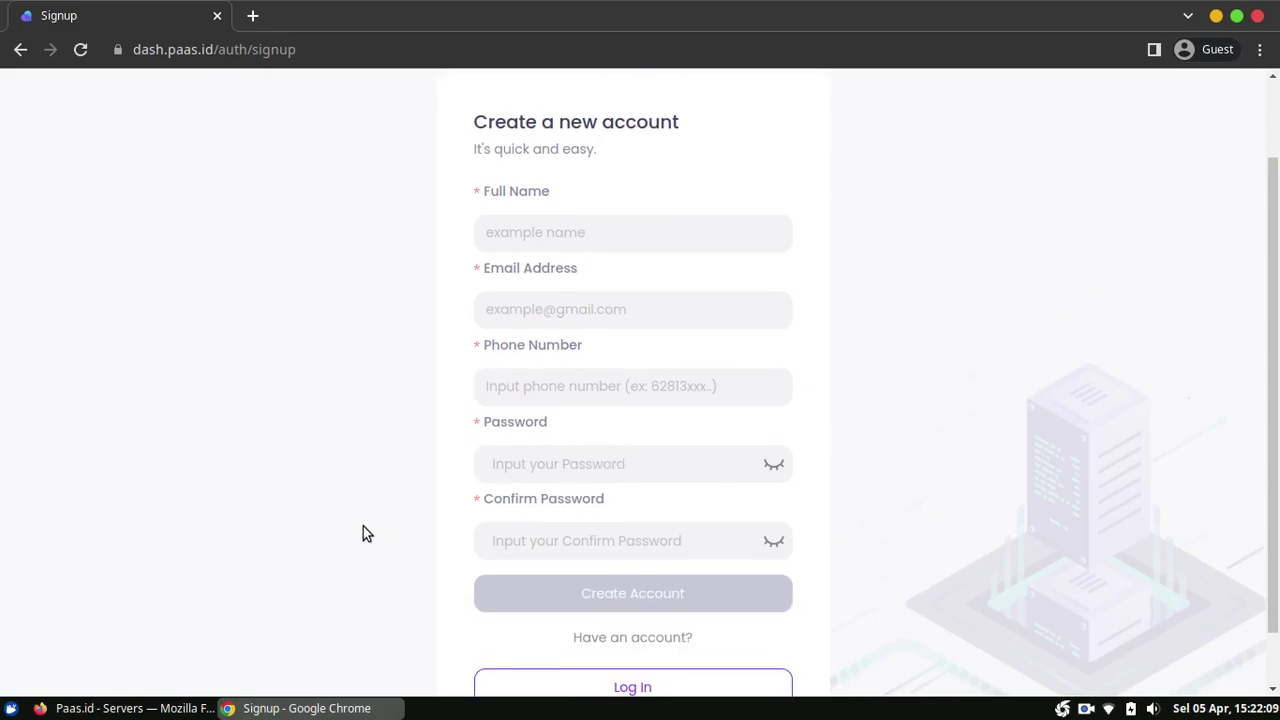
{"action": "scroll", "coordinate": [363, 530], "scroll_direction": "down", "scroll_amount": 1}
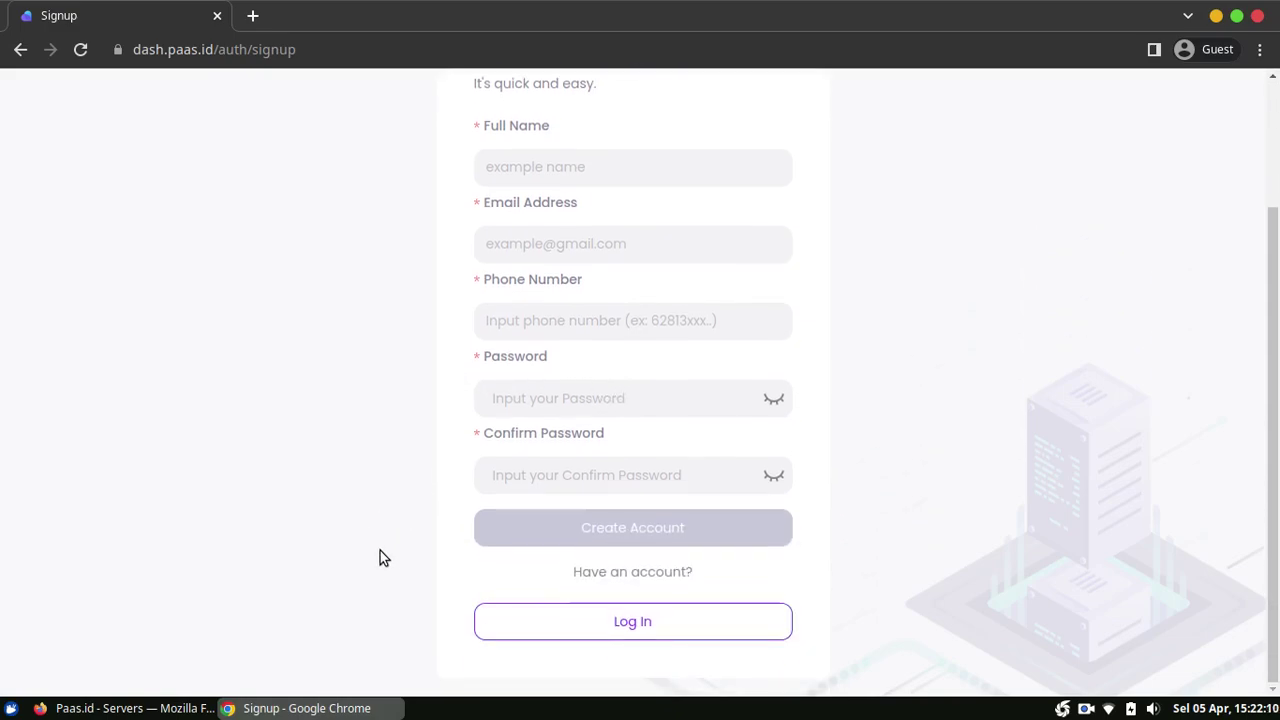
{"action": "left_click", "coordinate": [488, 632]}
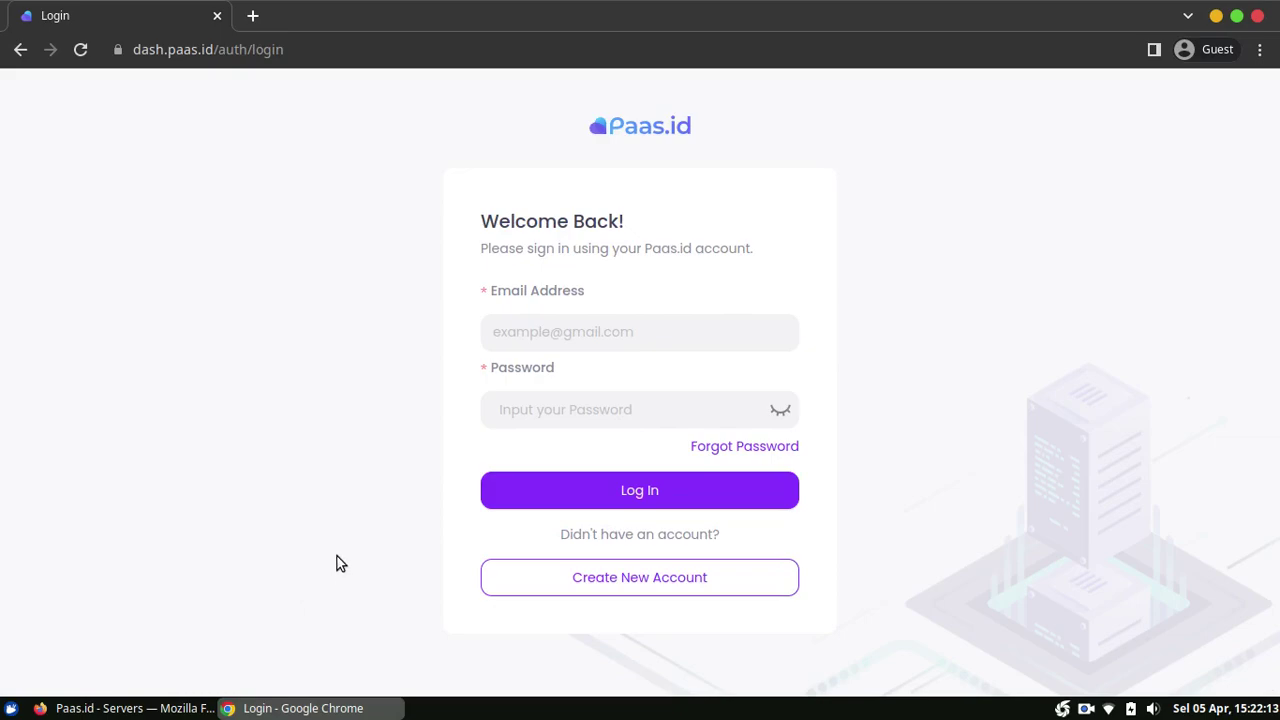
{"action": "left_click", "coordinate": [139, 710]}
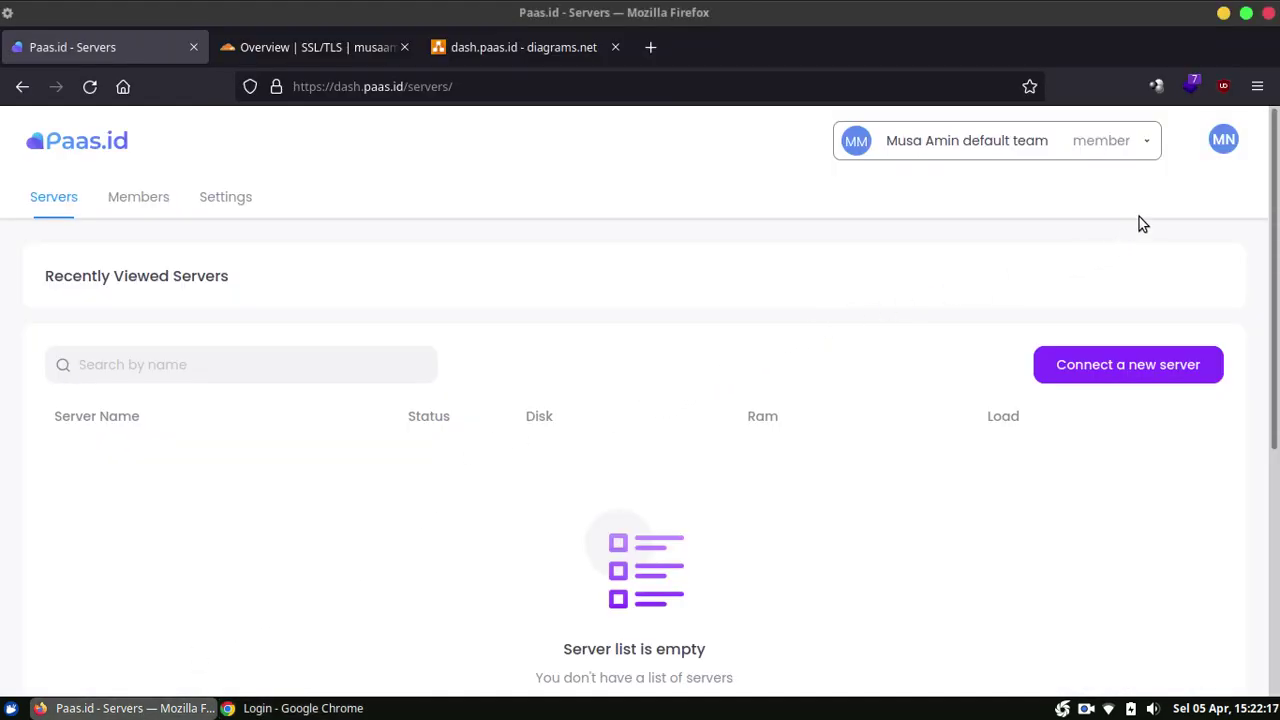
Step: Show the team's Billing settings with the free plan and the Basic, Pro and Enterprise licenses
{"action": "left_click", "coordinate": [1224, 140]}
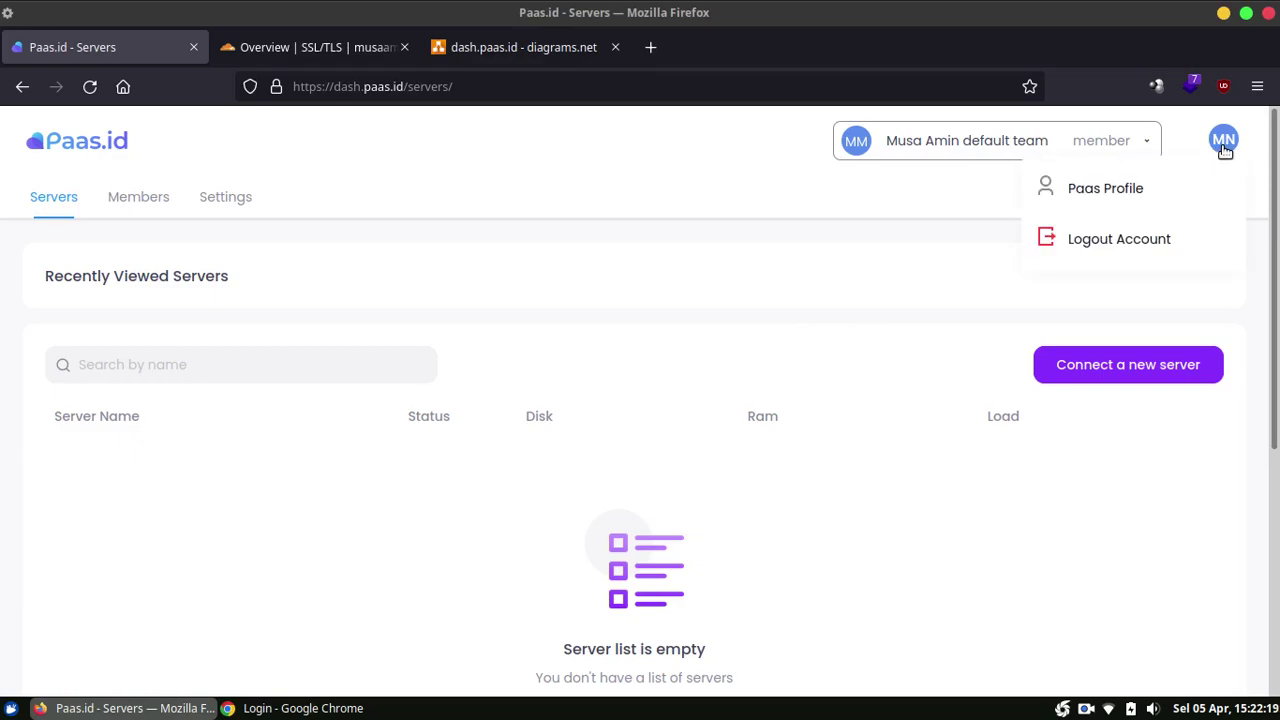
{"action": "left_click", "coordinate": [1157, 199]}
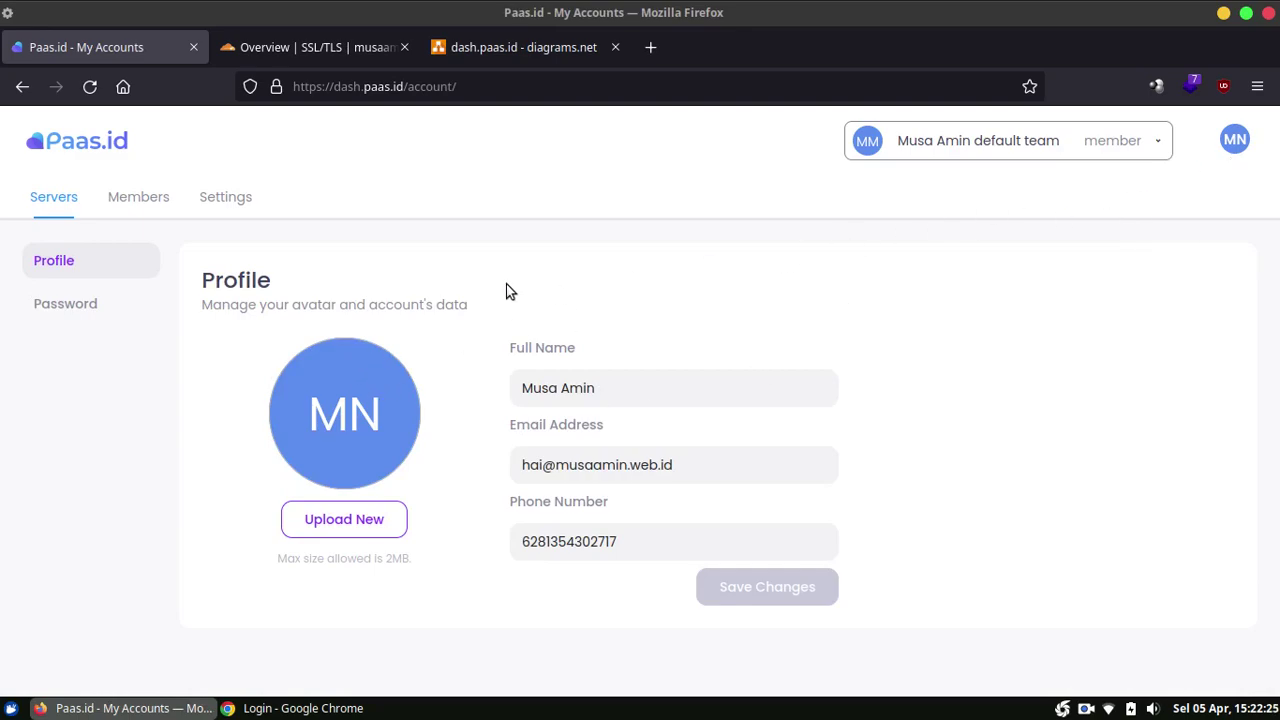
{"action": "left_click", "coordinate": [240, 198]}
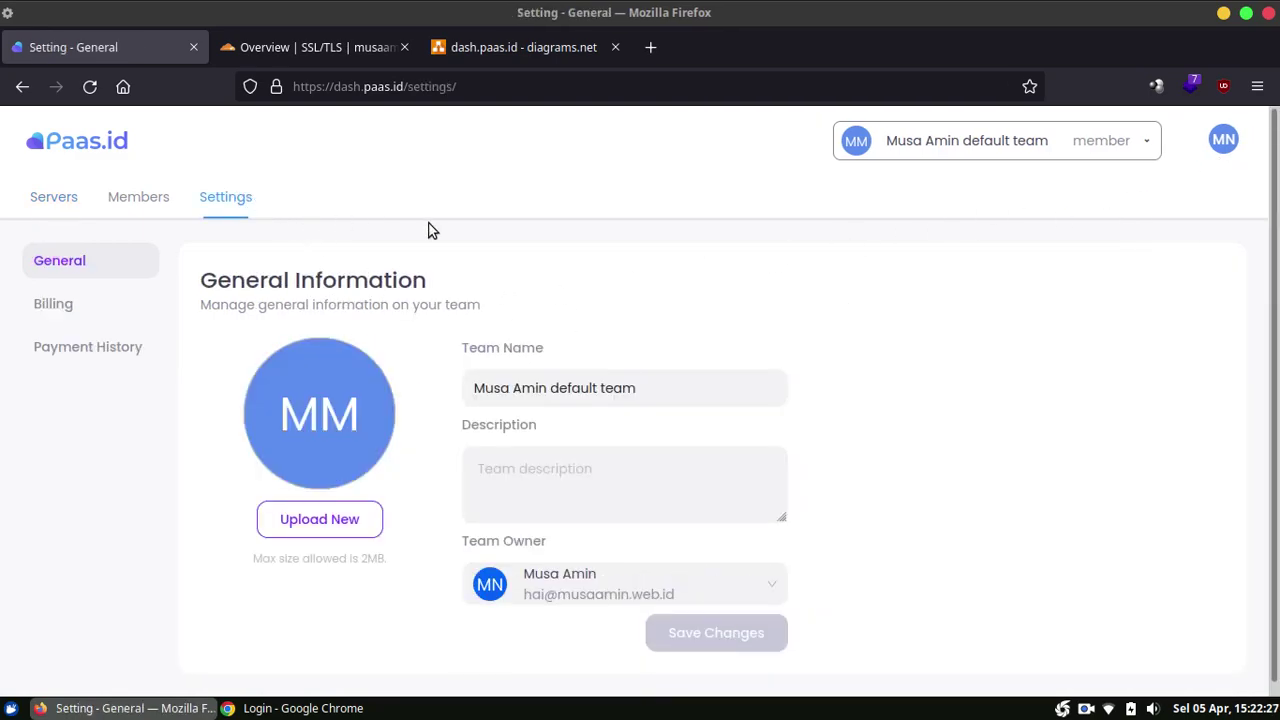
{"action": "left_click", "coordinate": [116, 316]}
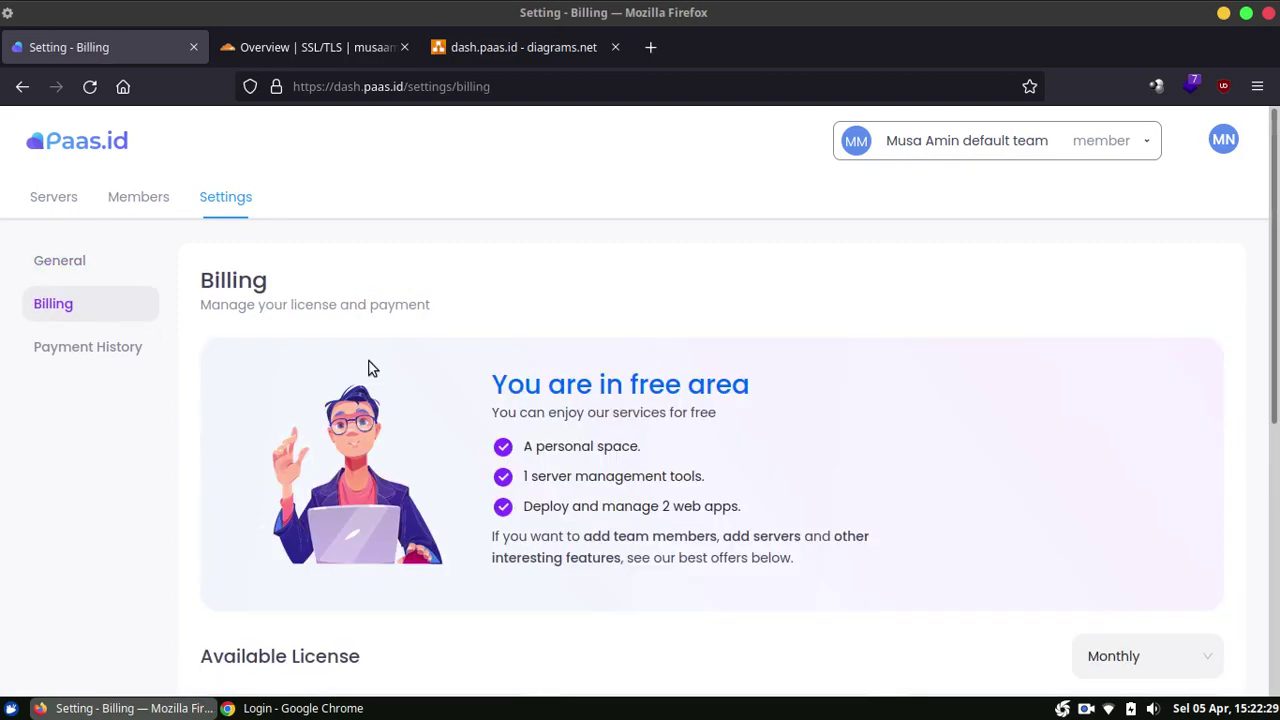
{"action": "scroll", "coordinate": [690, 420], "scroll_direction": "down", "scroll_amount": 2}
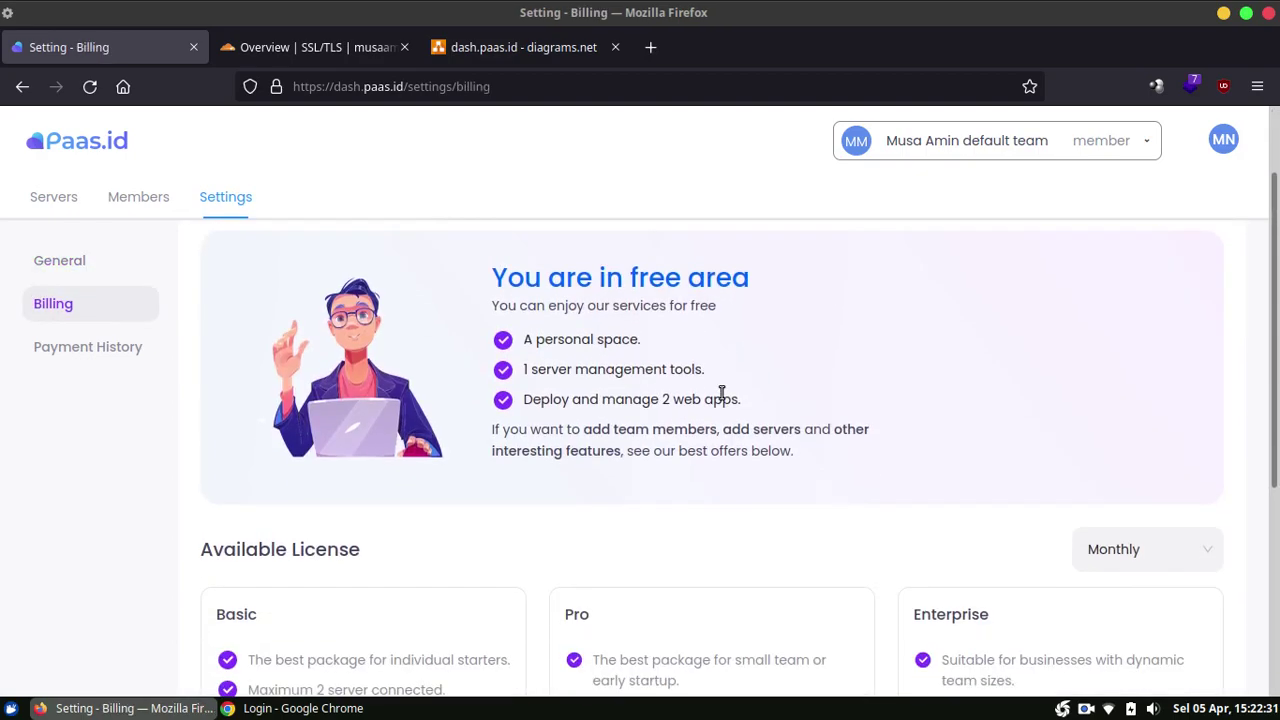
{"action": "scroll", "coordinate": [780, 355], "scroll_direction": "down", "scroll_amount": 4}
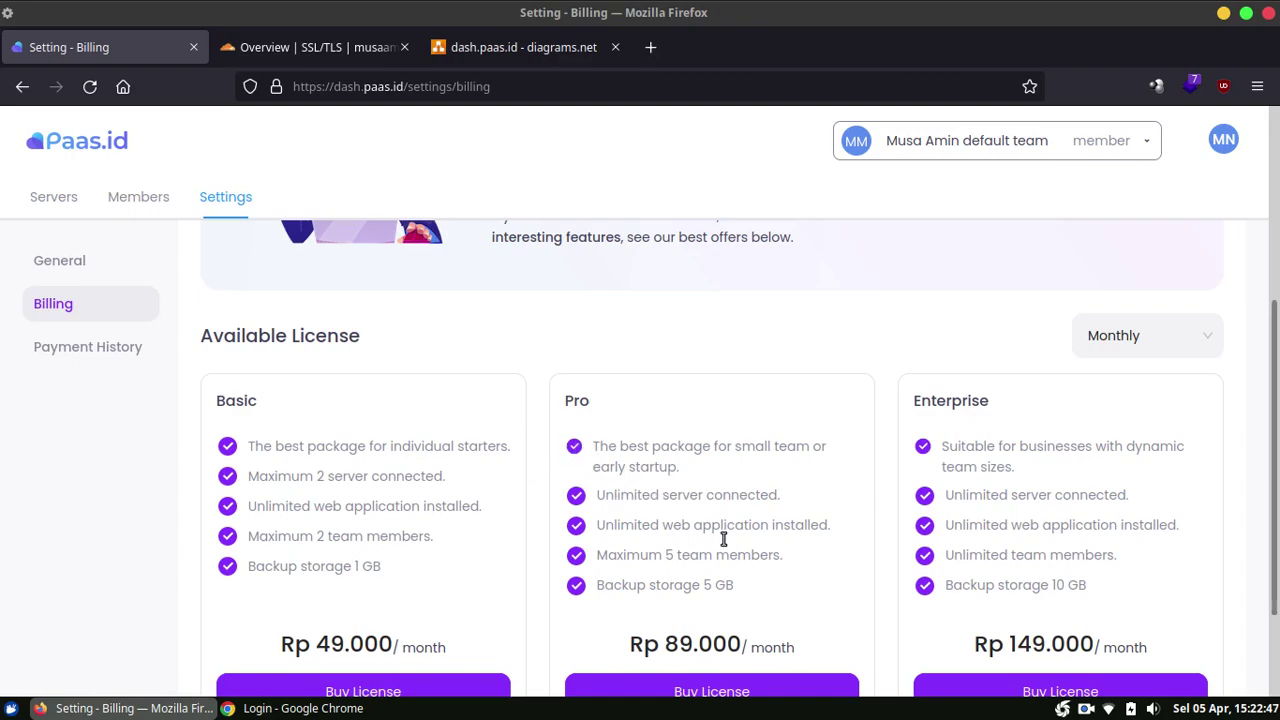
{"action": "scroll", "coordinate": [803, 543], "scroll_direction": "down", "scroll_amount": 2}
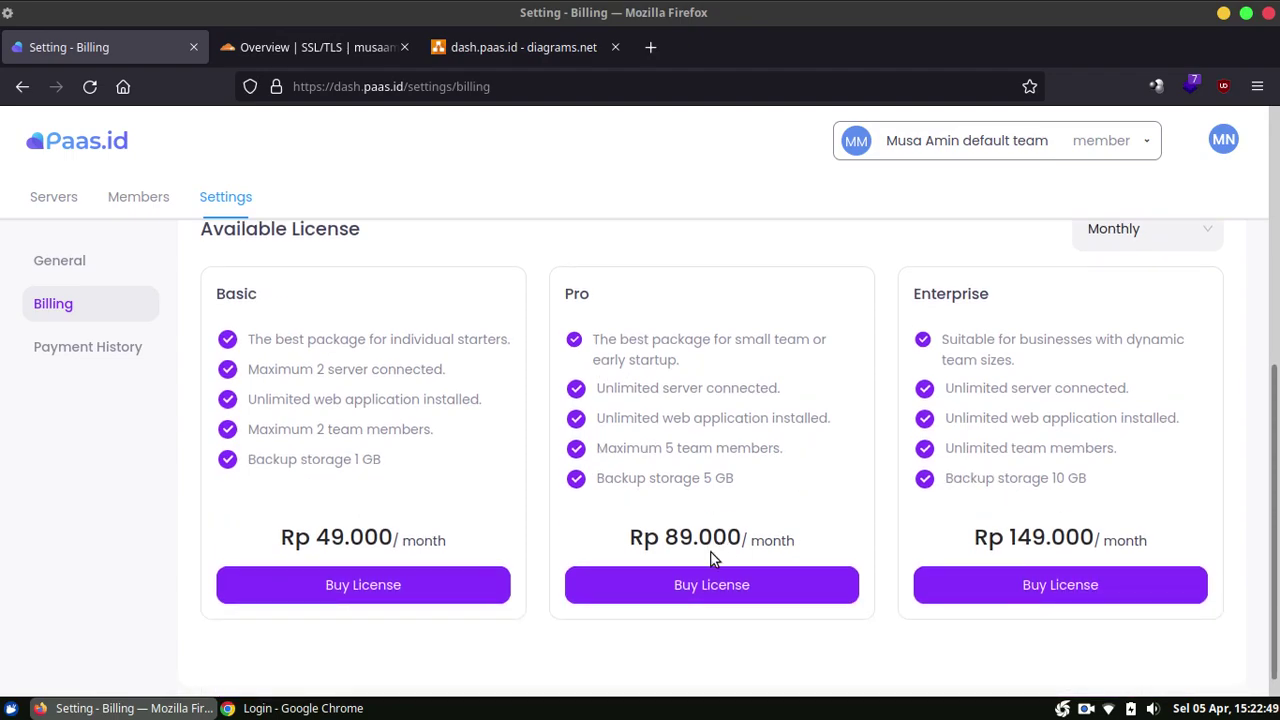
{"action": "scroll", "coordinate": [713, 558], "scroll_direction": "up", "scroll_amount": 5}
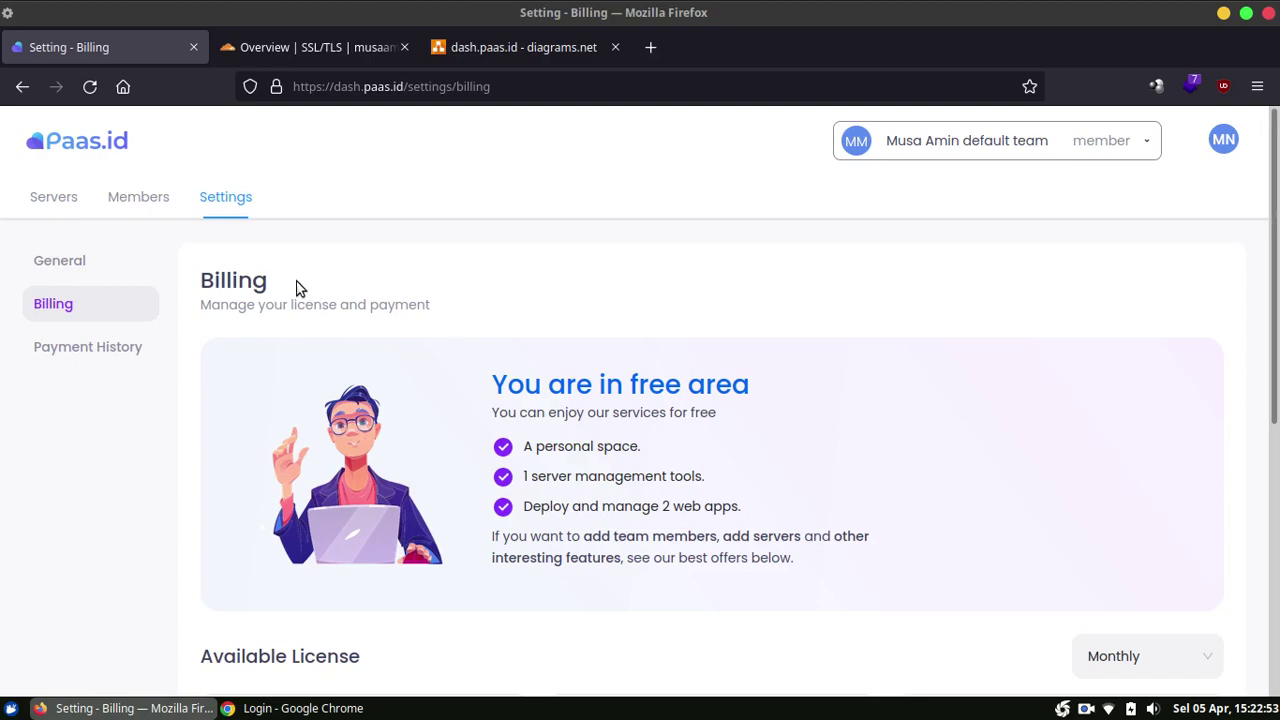
Step: Open the Connect Server form from the server list and read its Installation Note
{"action": "left_click", "coordinate": [52, 204]}
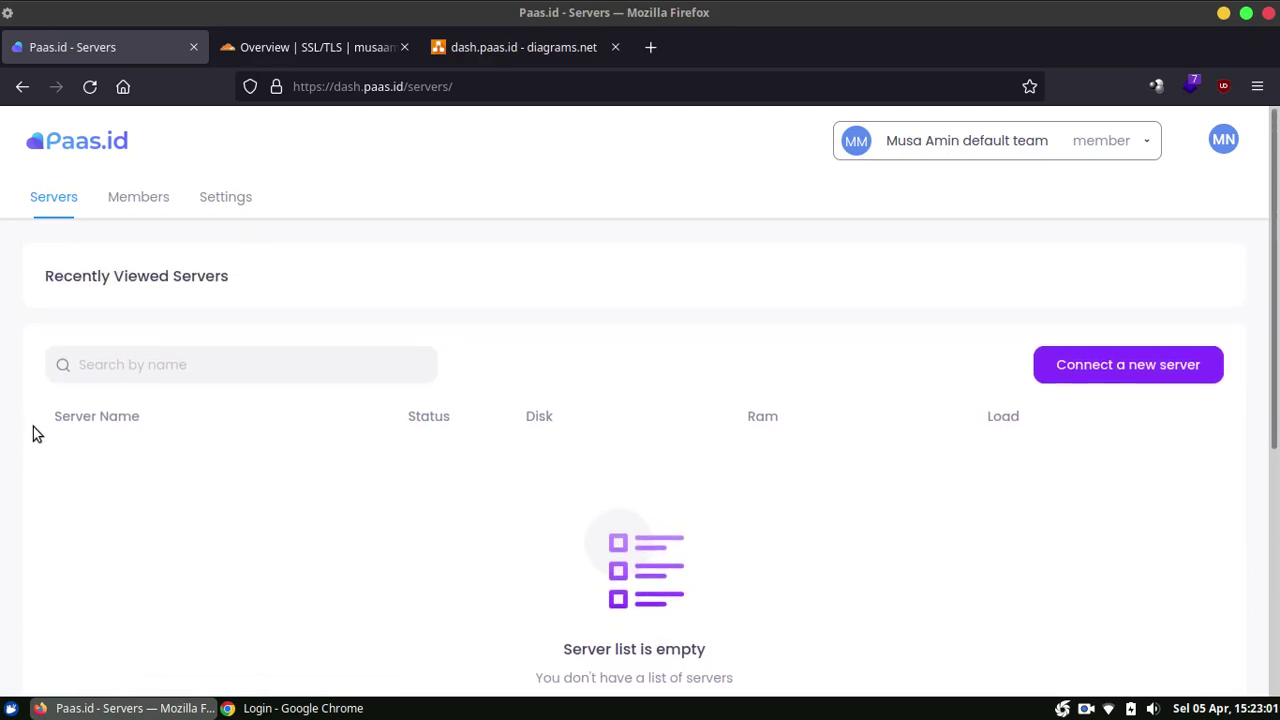
{"action": "left_click", "coordinate": [1070, 372]}
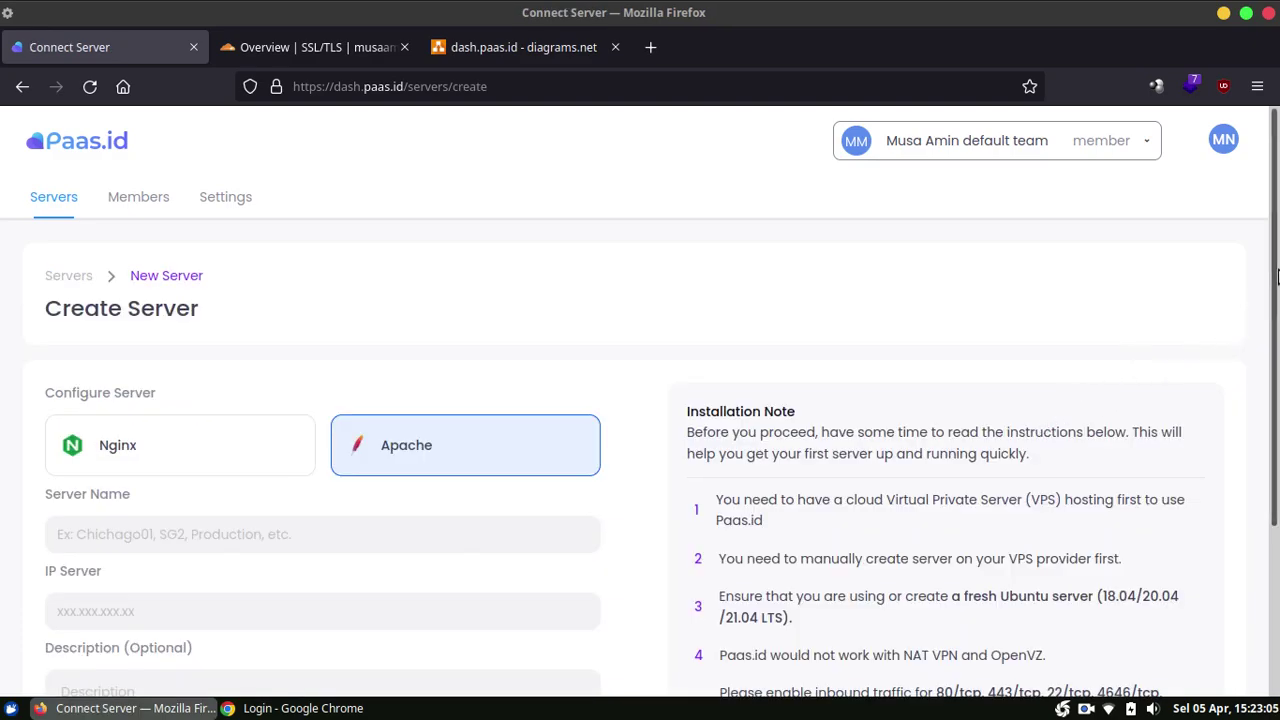
{"action": "scroll", "coordinate": [1275, 388], "scroll_direction": "down", "scroll_amount": 3}
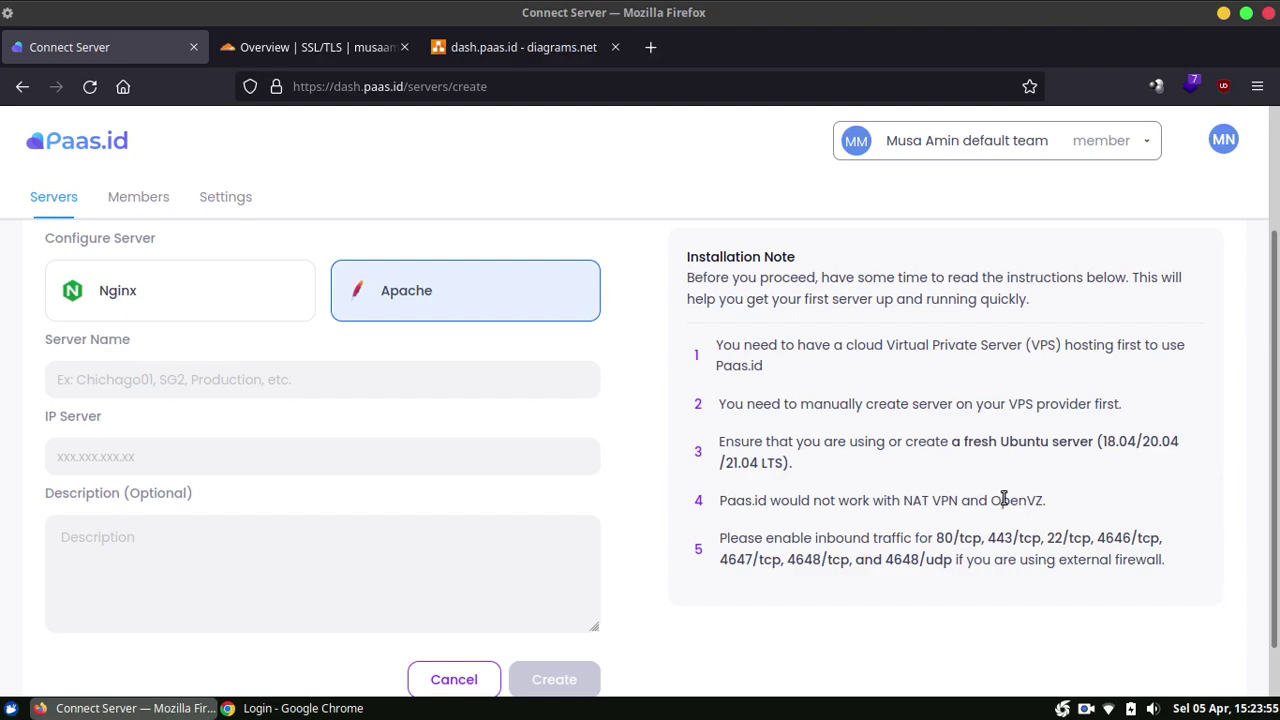
{"action": "scroll", "coordinate": [1060, 465], "scroll_direction": "down", "scroll_amount": 1}
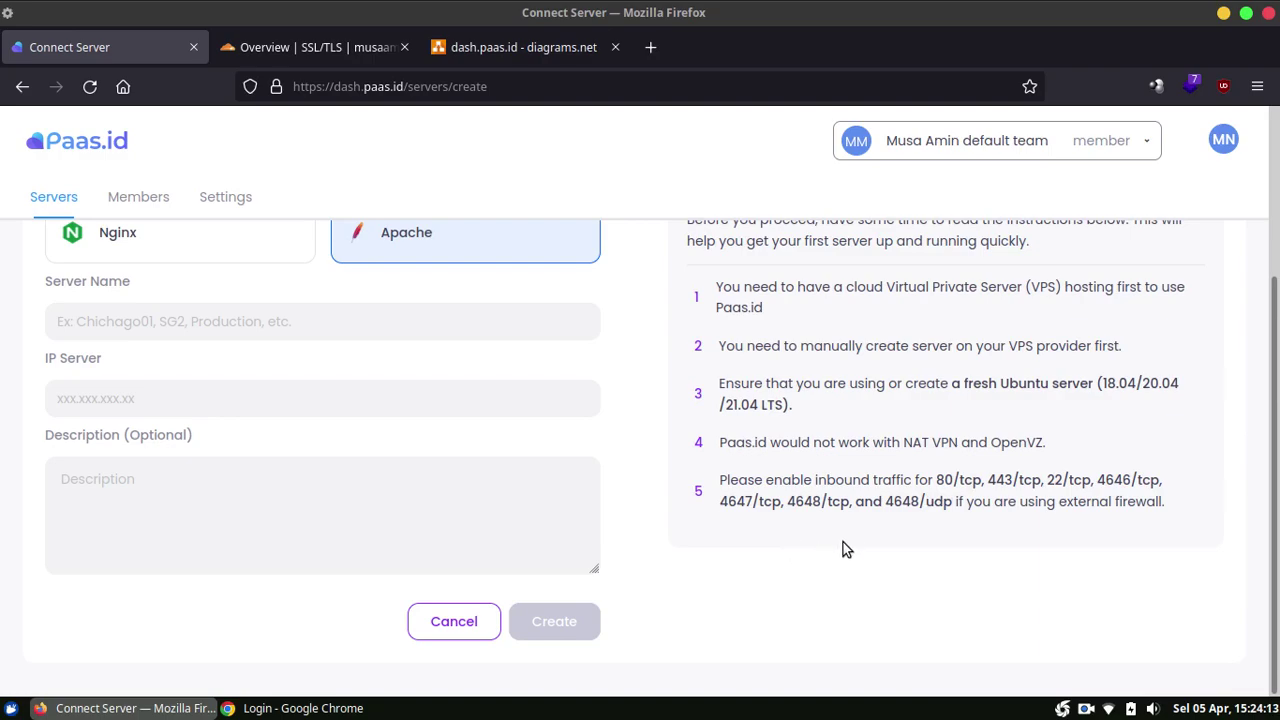
{"action": "scroll", "coordinate": [843, 542], "scroll_direction": "up", "scroll_amount": 3}
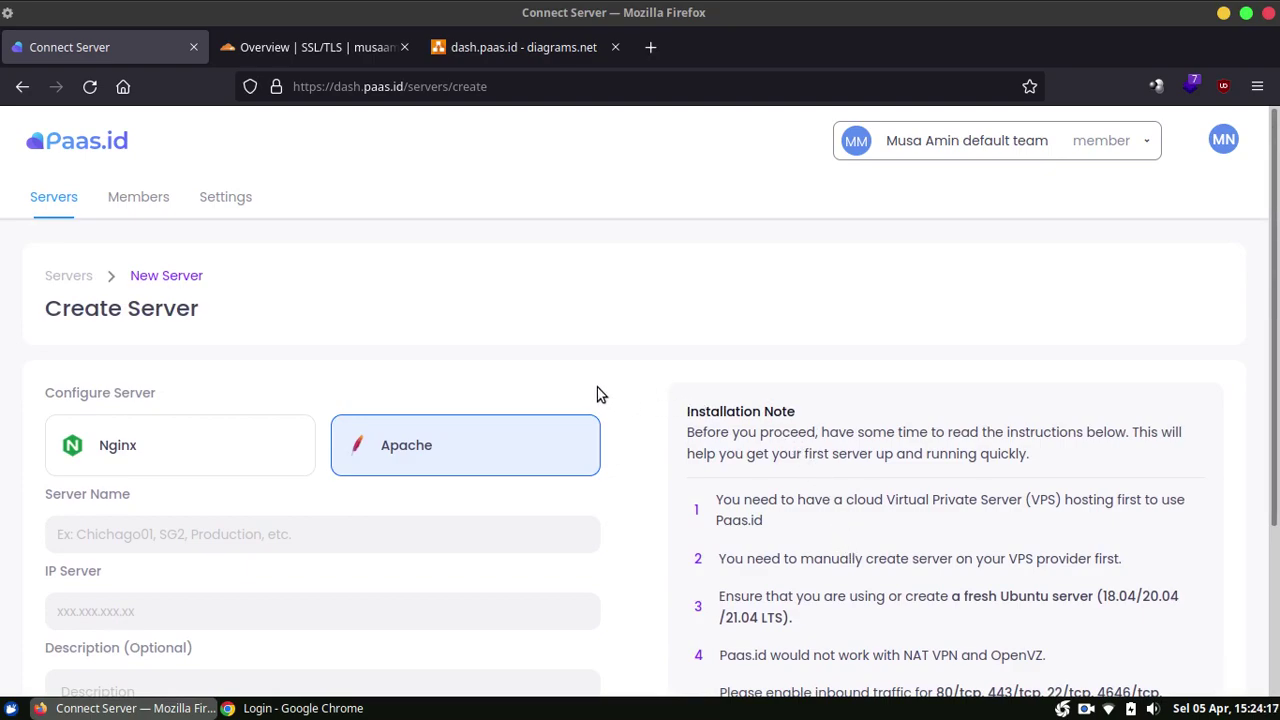
Step: Create an Nginx server named 'Ubuntu' with IP 159.223.53.48
{"action": "left_click", "coordinate": [209, 446]}
{"action": "left_click", "coordinate": [403, 452]}
{"action": "left_click", "coordinate": [204, 453]}
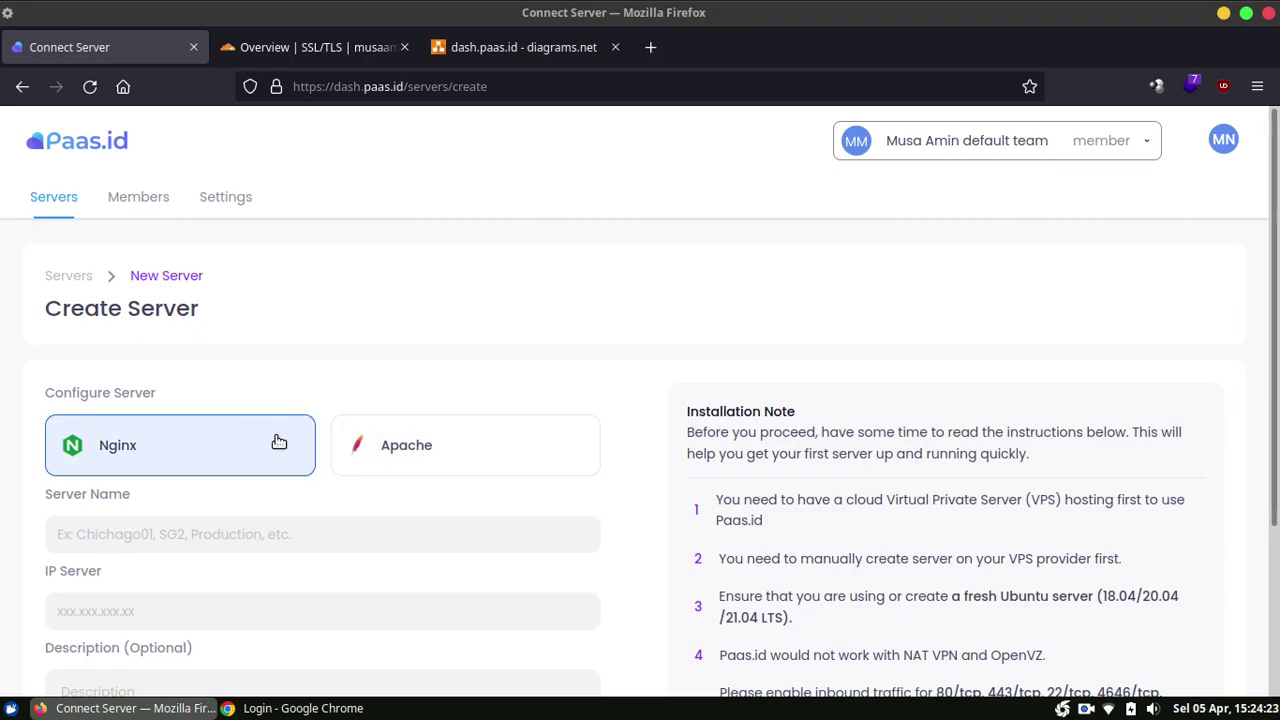
{"action": "scroll", "coordinate": [274, 438], "scroll_direction": "down", "scroll_amount": 3}
{"action": "left_click", "coordinate": [246, 325]}
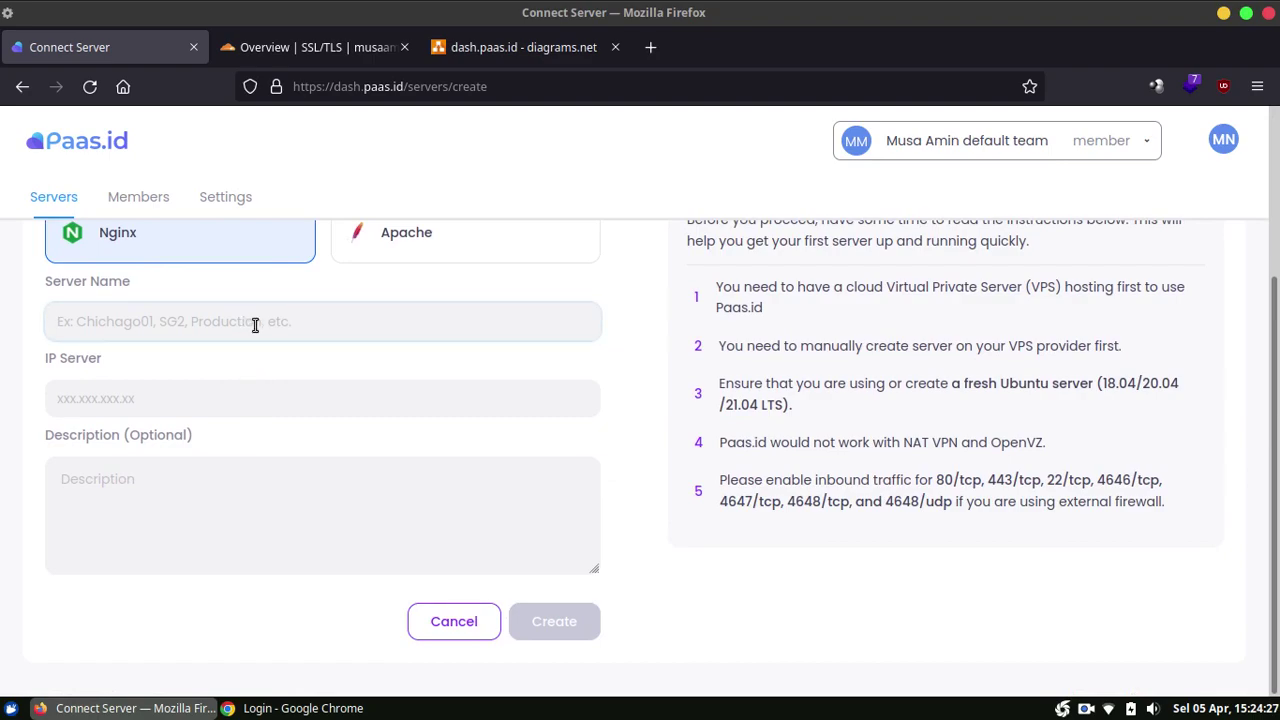
{"action": "type", "text": "Ubuntu"}
{"action": "left_click", "coordinate": [267, 405]}
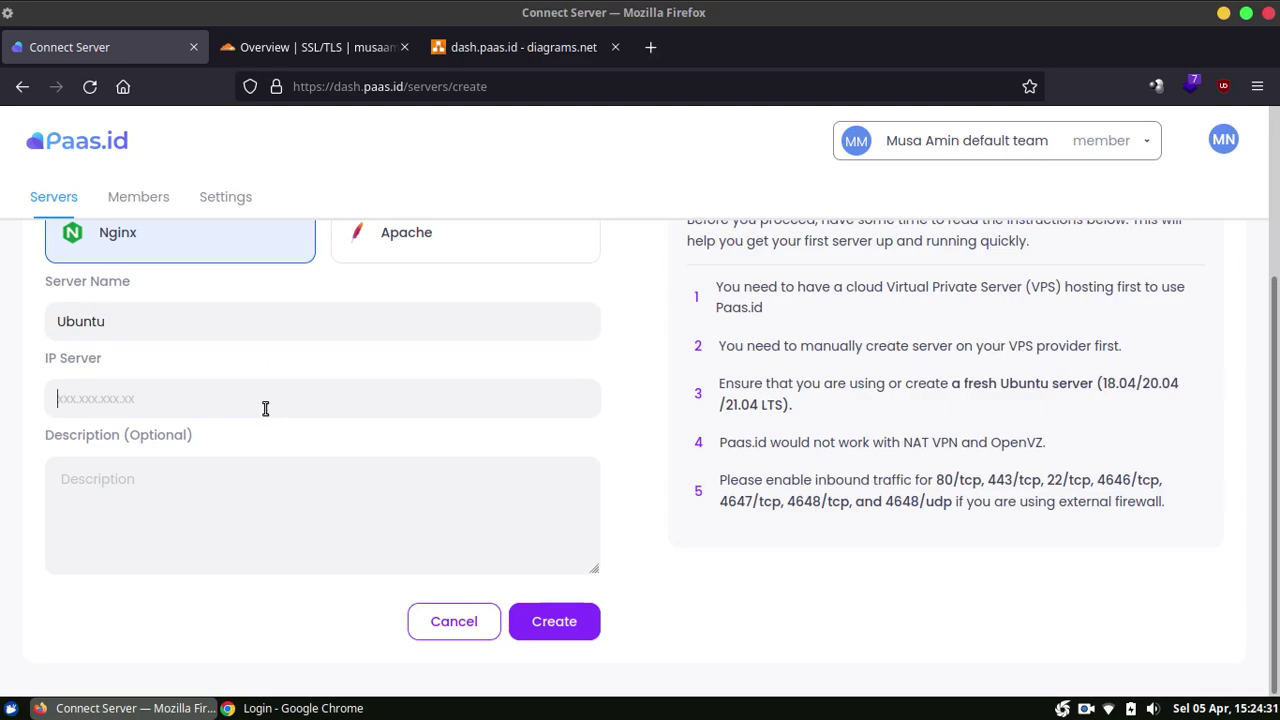
{"action": "type", "text": "159.223.53.48"}
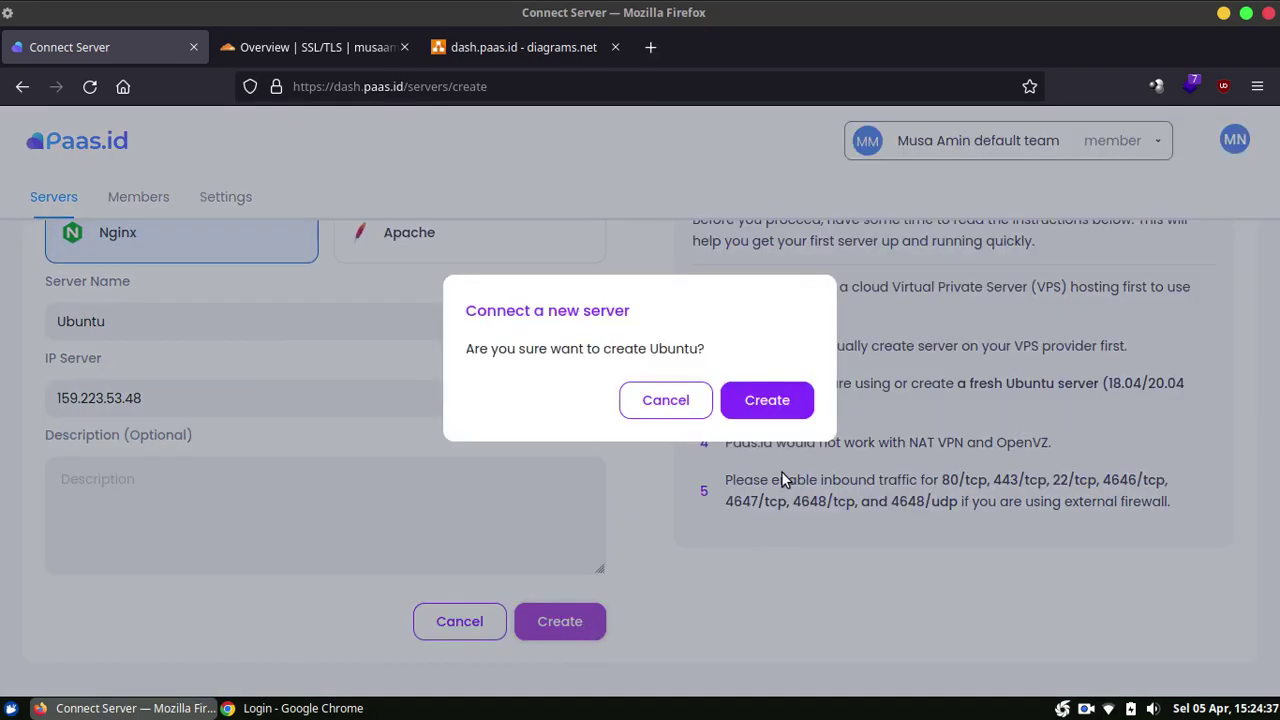
{"action": "left_click", "coordinate": [766, 400]}
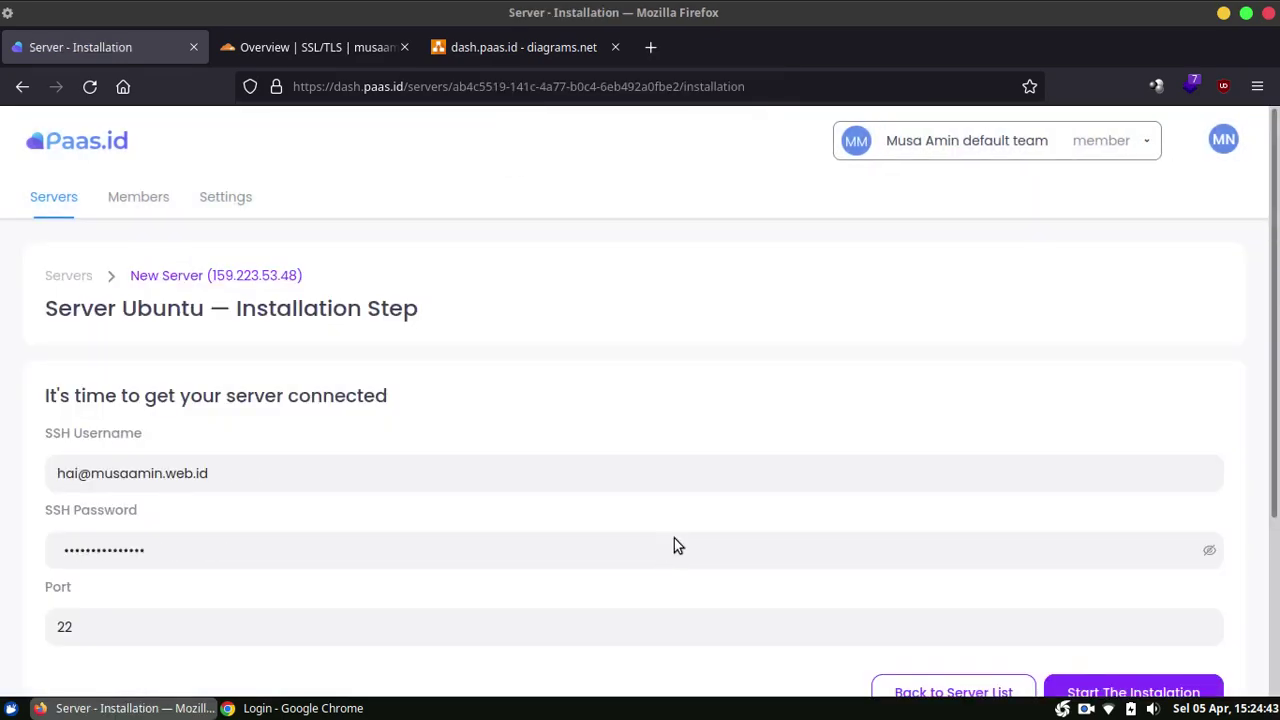
Step: Set the SSH username to root and enter the SSH password
{"action": "scroll", "coordinate": [1277, 258], "scroll_direction": "down", "scroll_amount": 1}
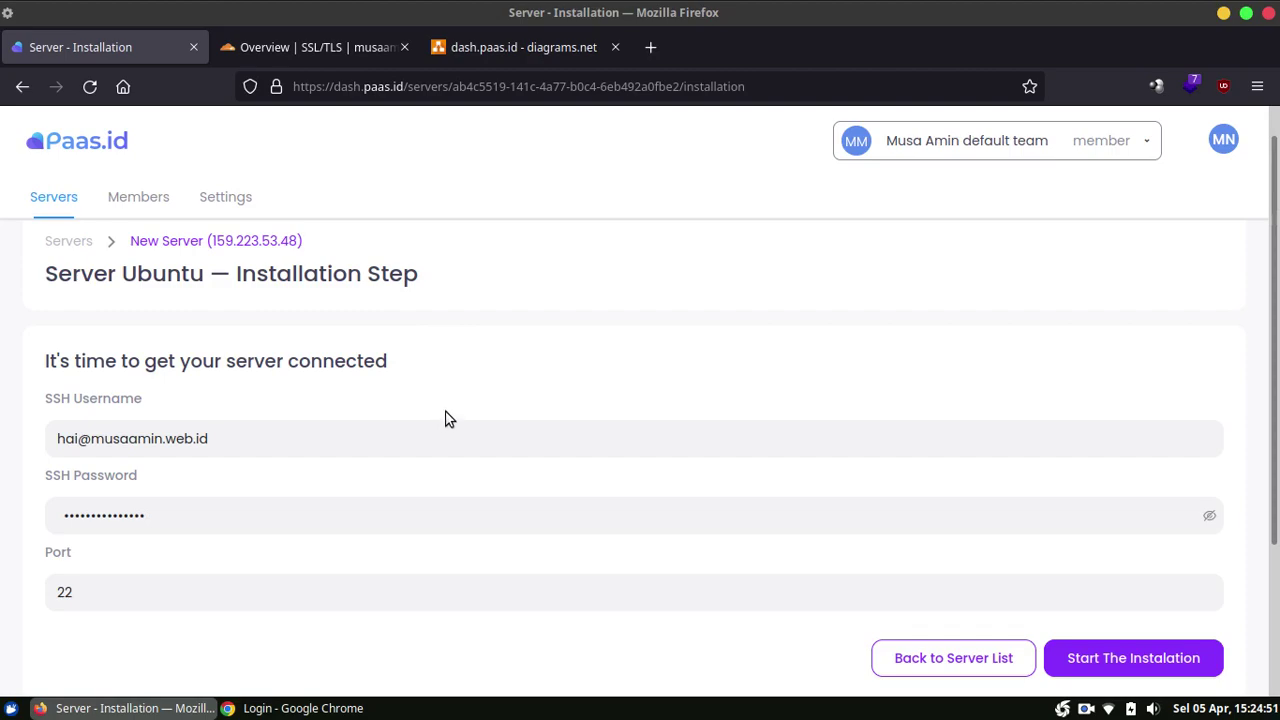
{"action": "triple_click", "coordinate": [359, 439]}
{"action": "key", "text": "BackSpace"}
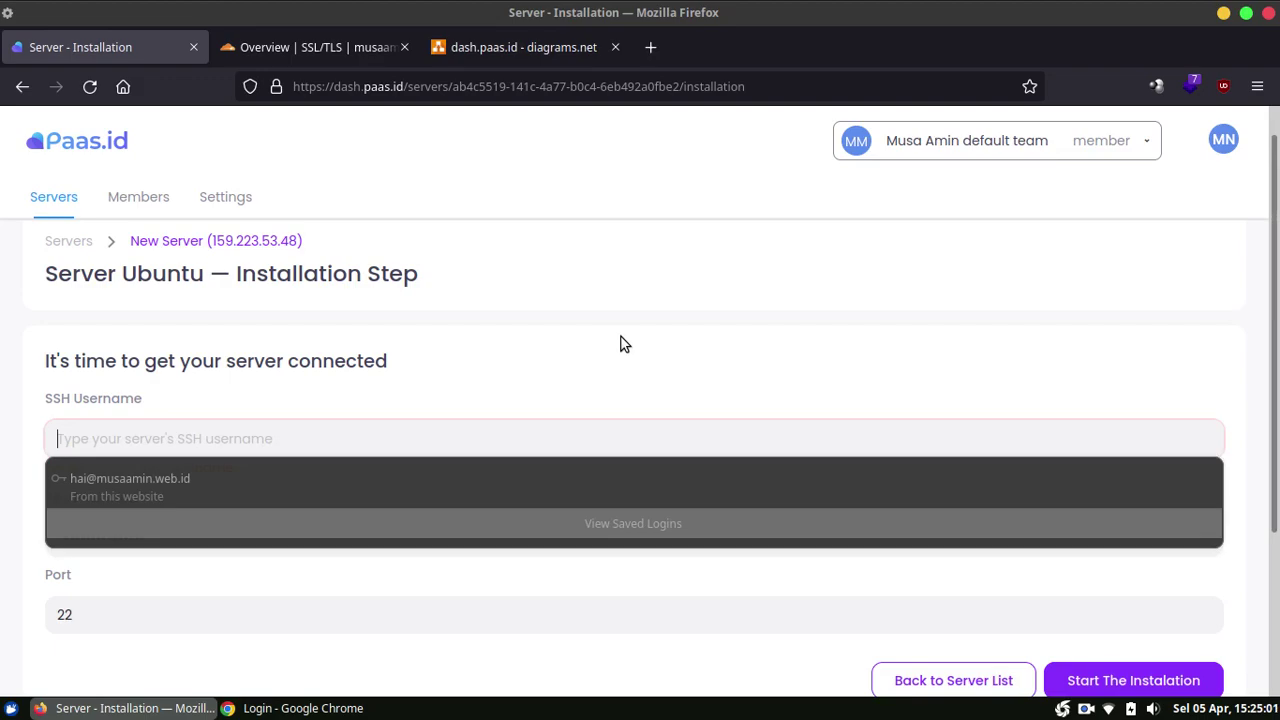
{"action": "type", "text": "root"}
{"action": "key", "text": "Tab"}
{"action": "type", "text": "********"}
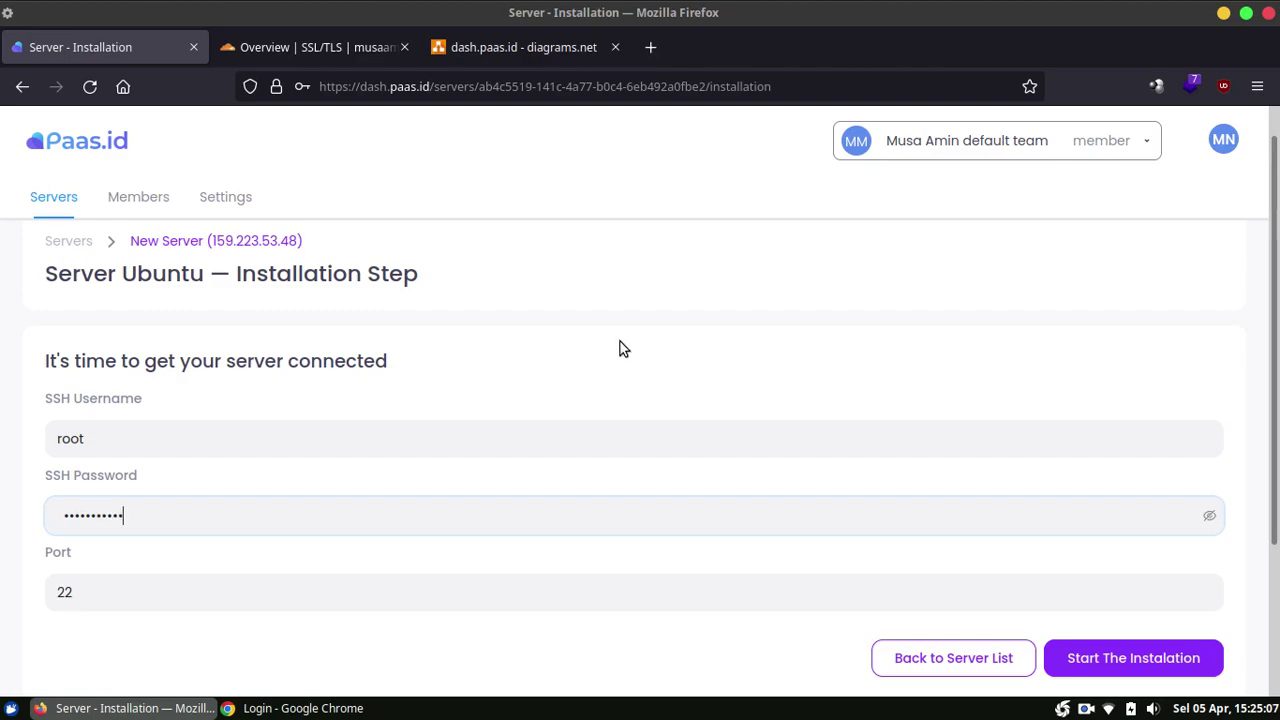
{"action": "left_click", "coordinate": [634, 600]}
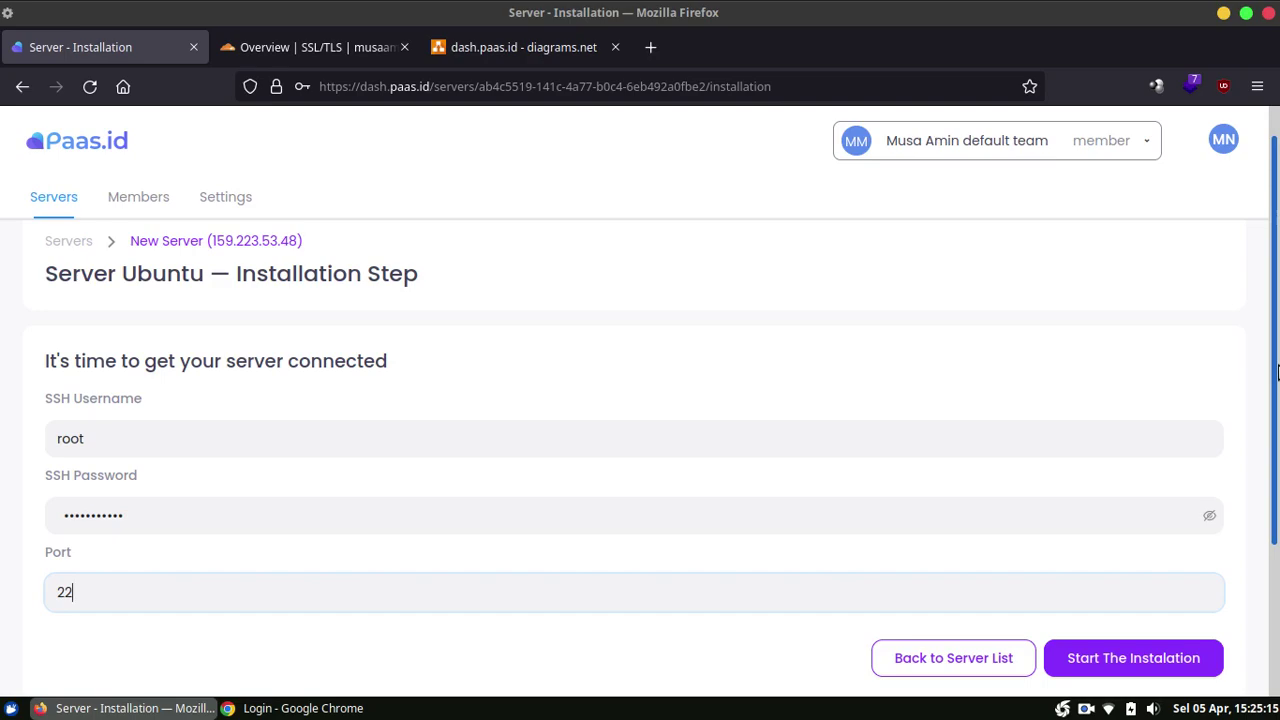
Step: Keep port 22, start the server installation, and decline saving the login in Firefox
{"action": "scroll", "coordinate": [1277, 372], "scroll_direction": "down", "scroll_amount": 1}
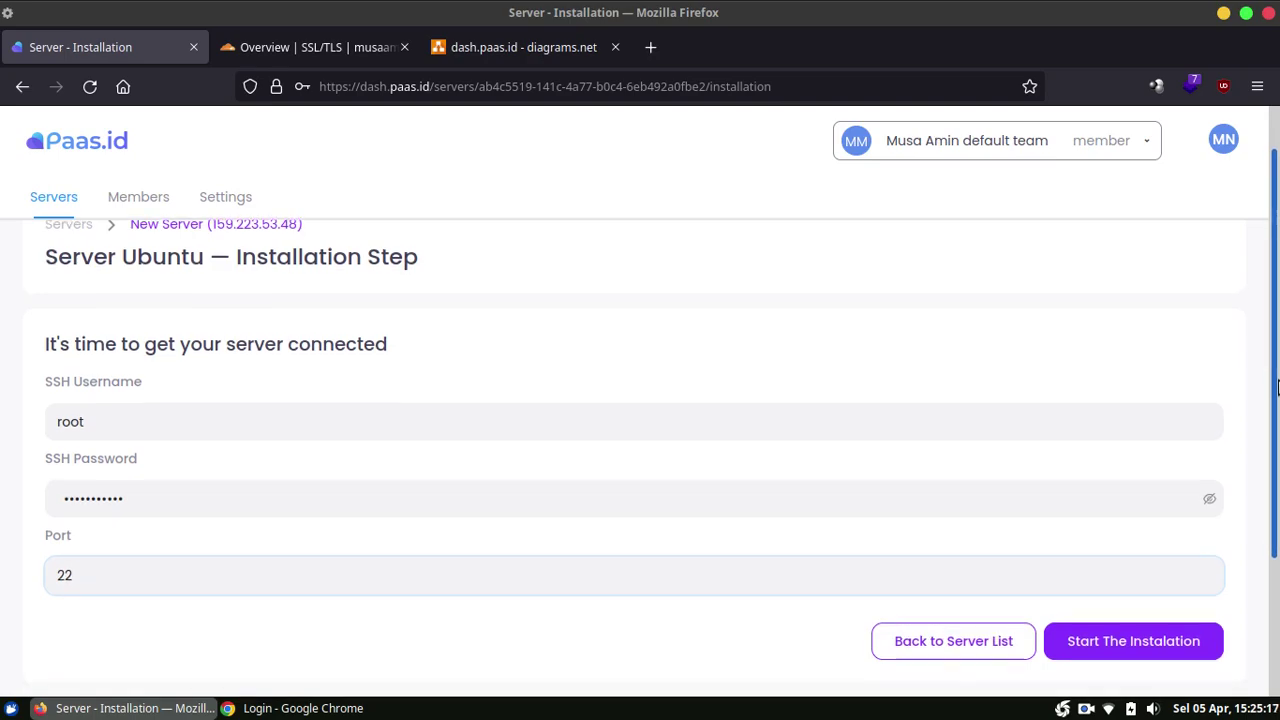
{"action": "scroll", "coordinate": [1277, 388], "scroll_direction": "down", "scroll_amount": 1}
{"action": "scroll", "coordinate": [1277, 393], "scroll_direction": "up", "scroll_amount": 1}
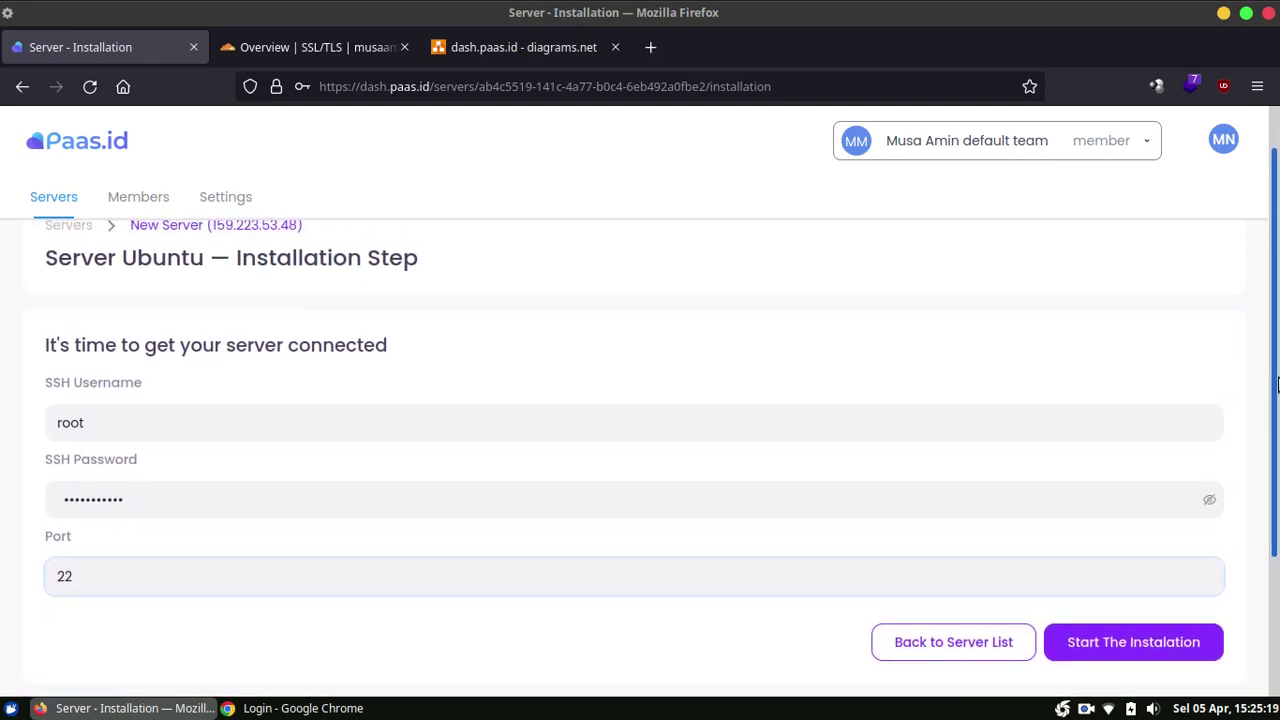
{"action": "left_click", "coordinate": [1141, 650]}
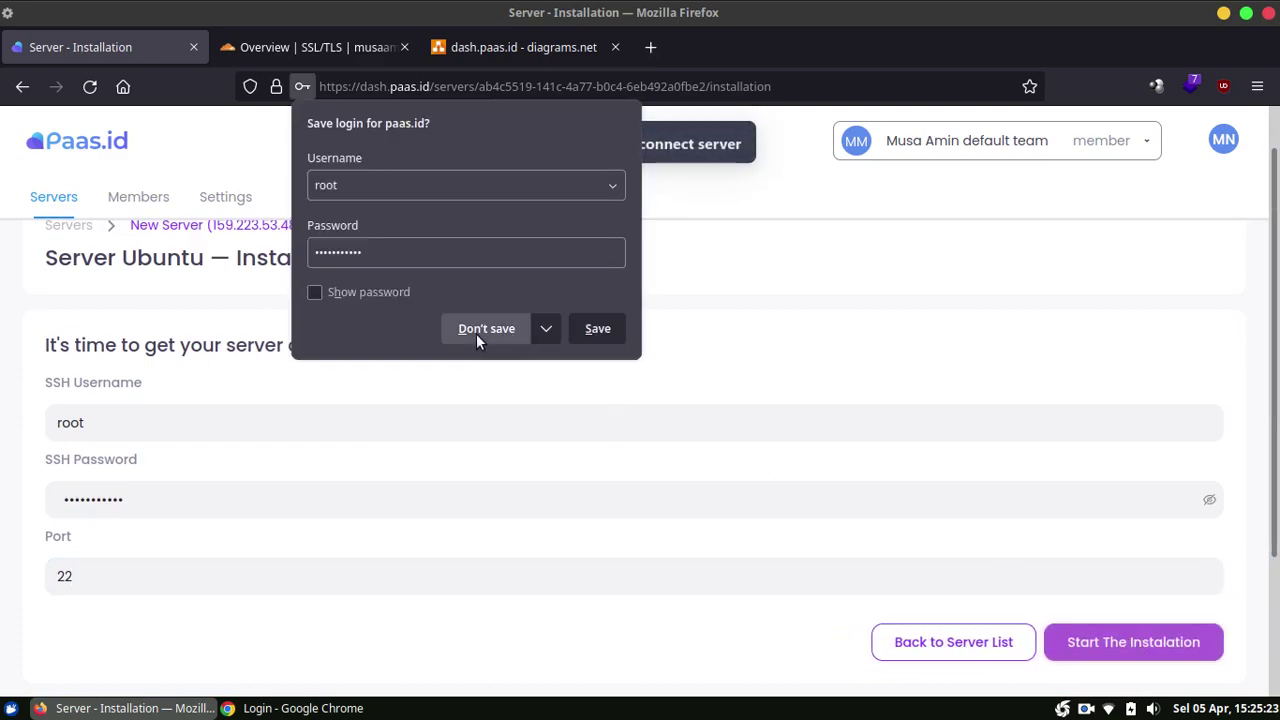
{"action": "left_click", "coordinate": [478, 333]}
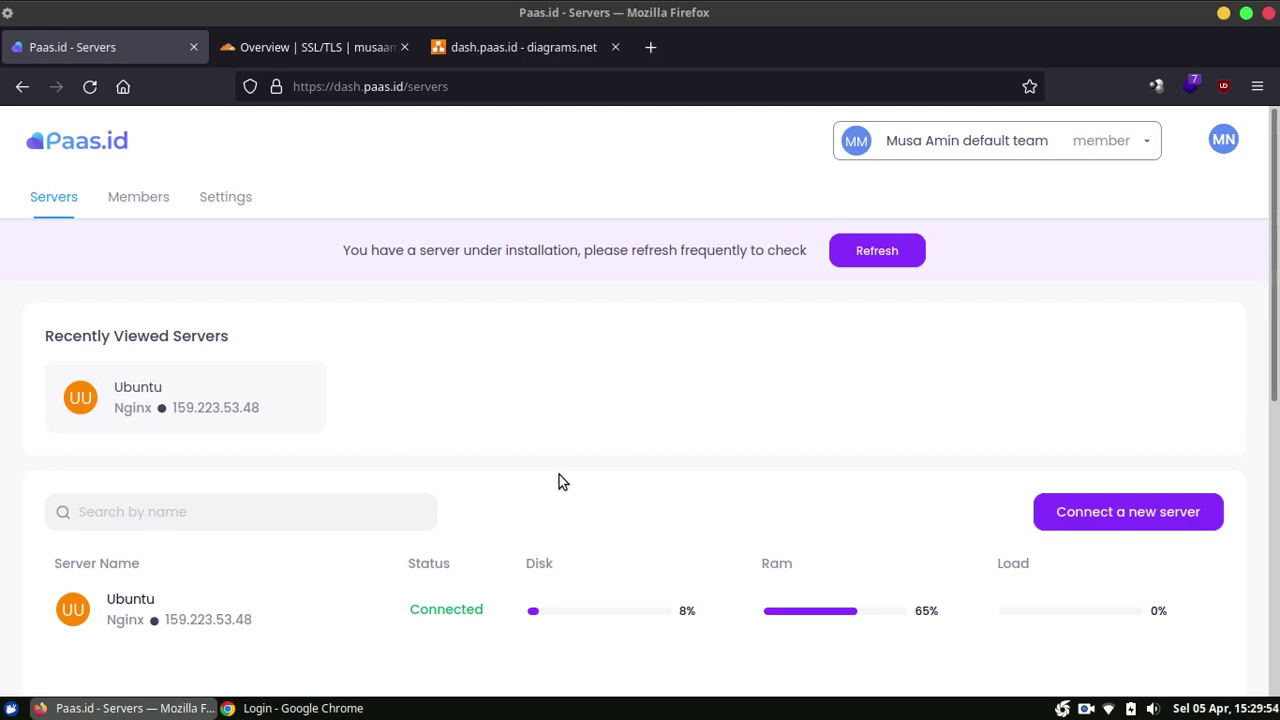
Step: Open the Ubuntu server, check its Health charts, then view its empty Web Applications list
{"action": "left_click", "coordinate": [290, 609]}
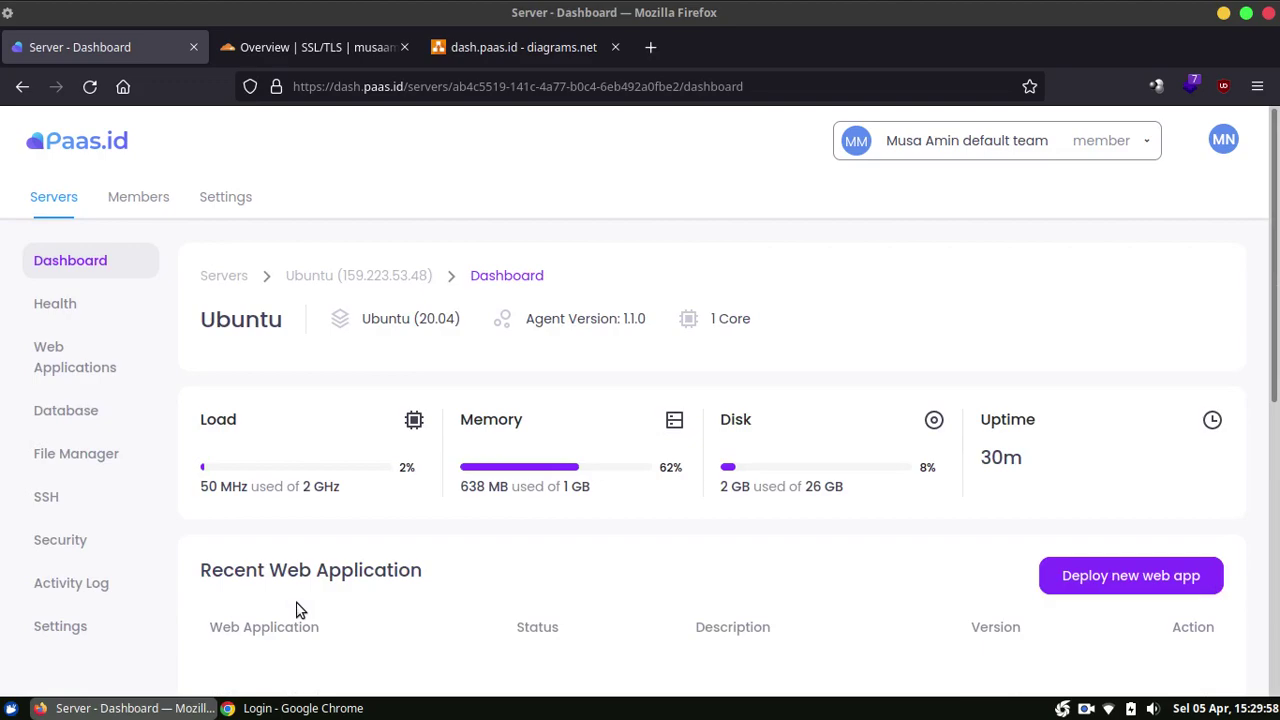
{"action": "left_click_drag", "start_coordinate": [1268, 245], "coordinate": [1277, 205]}
{"action": "left_click", "coordinate": [98, 314]}
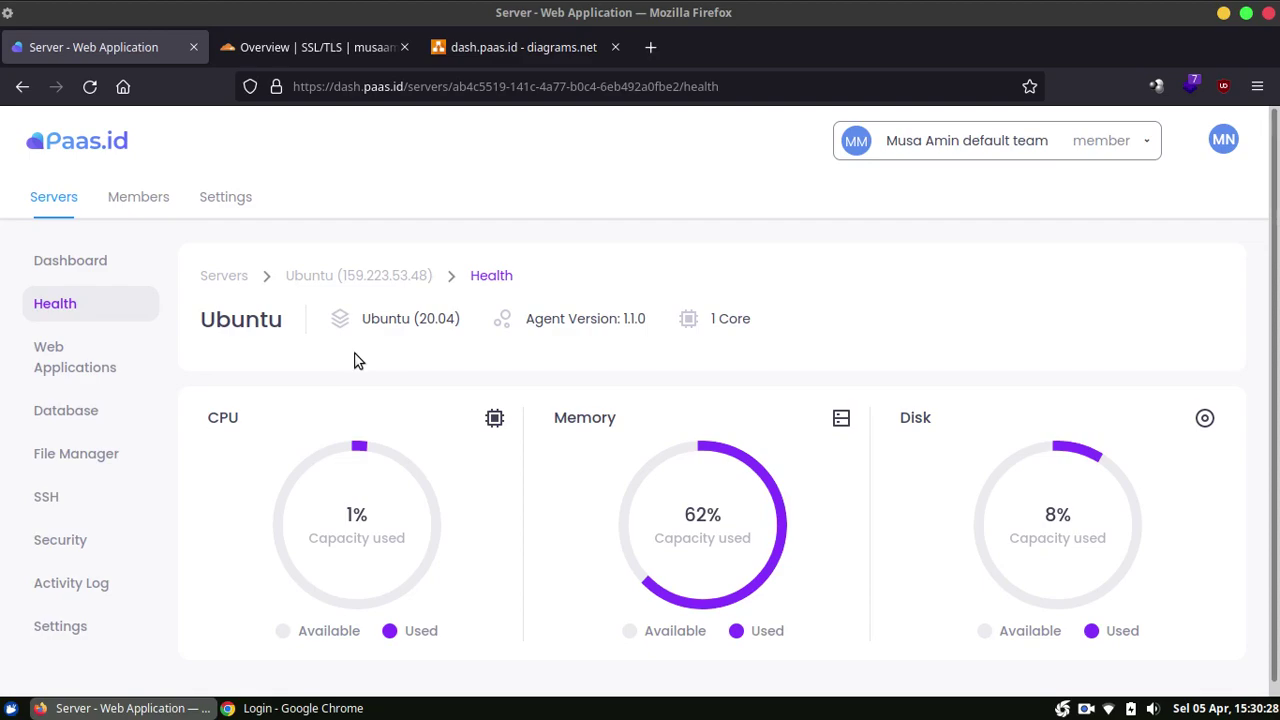
{"action": "left_click", "coordinate": [80, 364]}
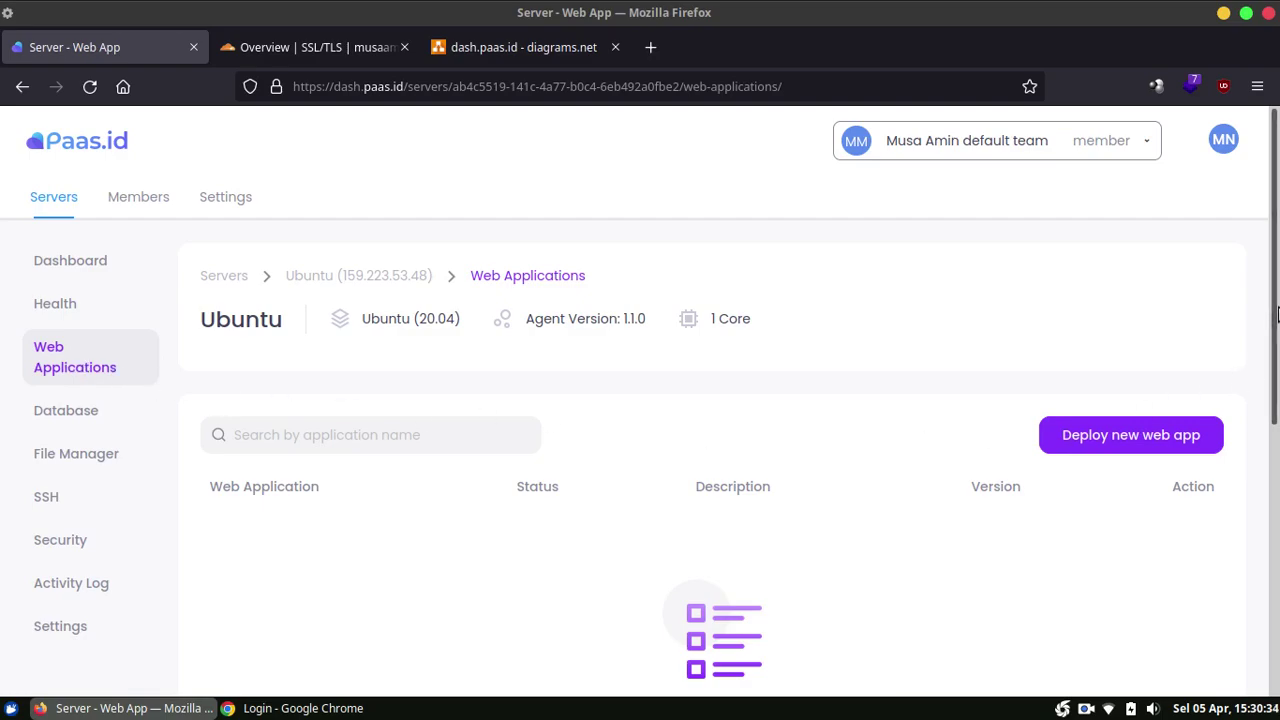
{"action": "scroll", "coordinate": [1274, 352], "scroll_direction": "down", "scroll_amount": 1}
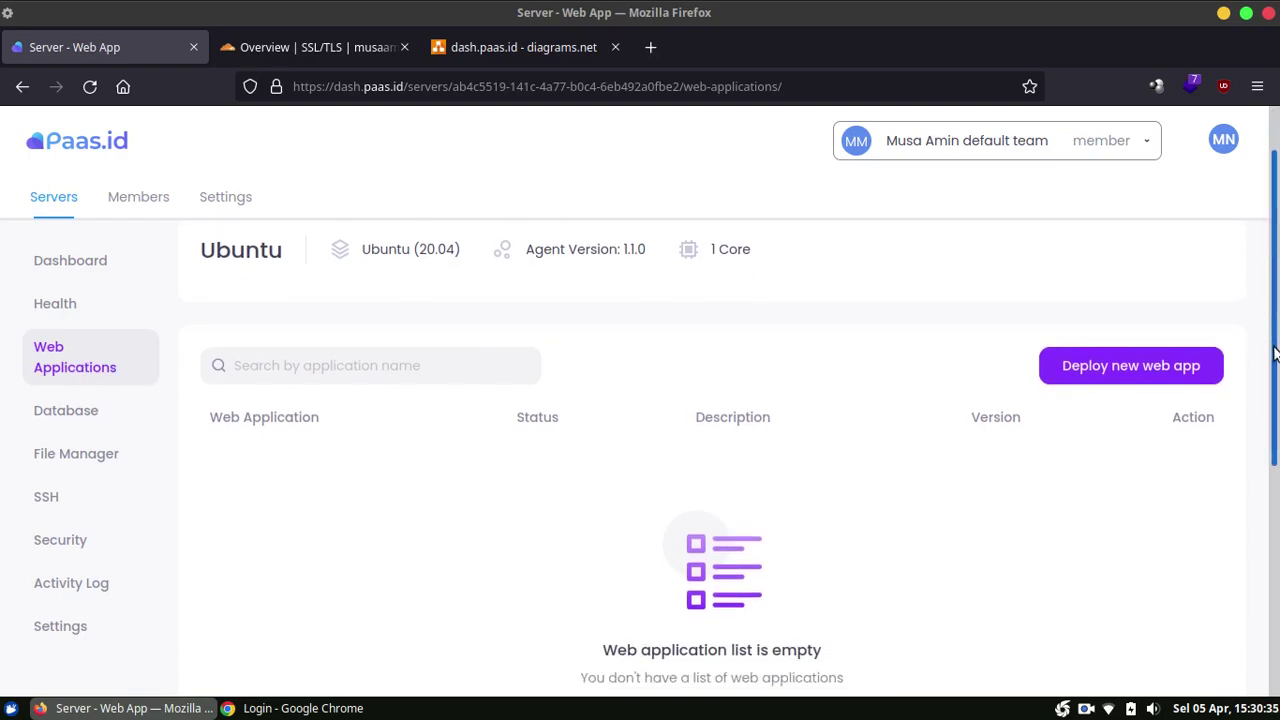
Step: Begin a WordPress deployment named 'Blog' with database 'blog' and advance to the Summary
{"action": "left_click", "coordinate": [1133, 379]}
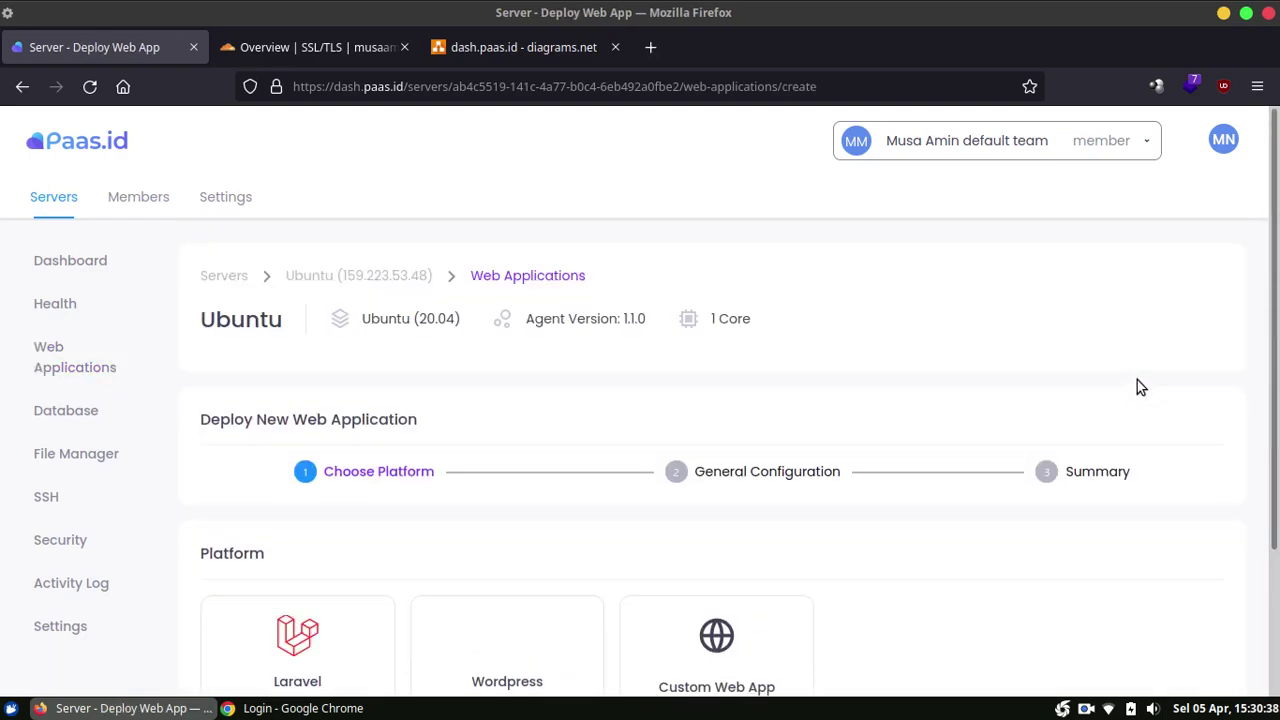
{"action": "scroll", "coordinate": [1270, 375], "scroll_direction": "down", "scroll_amount": 2}
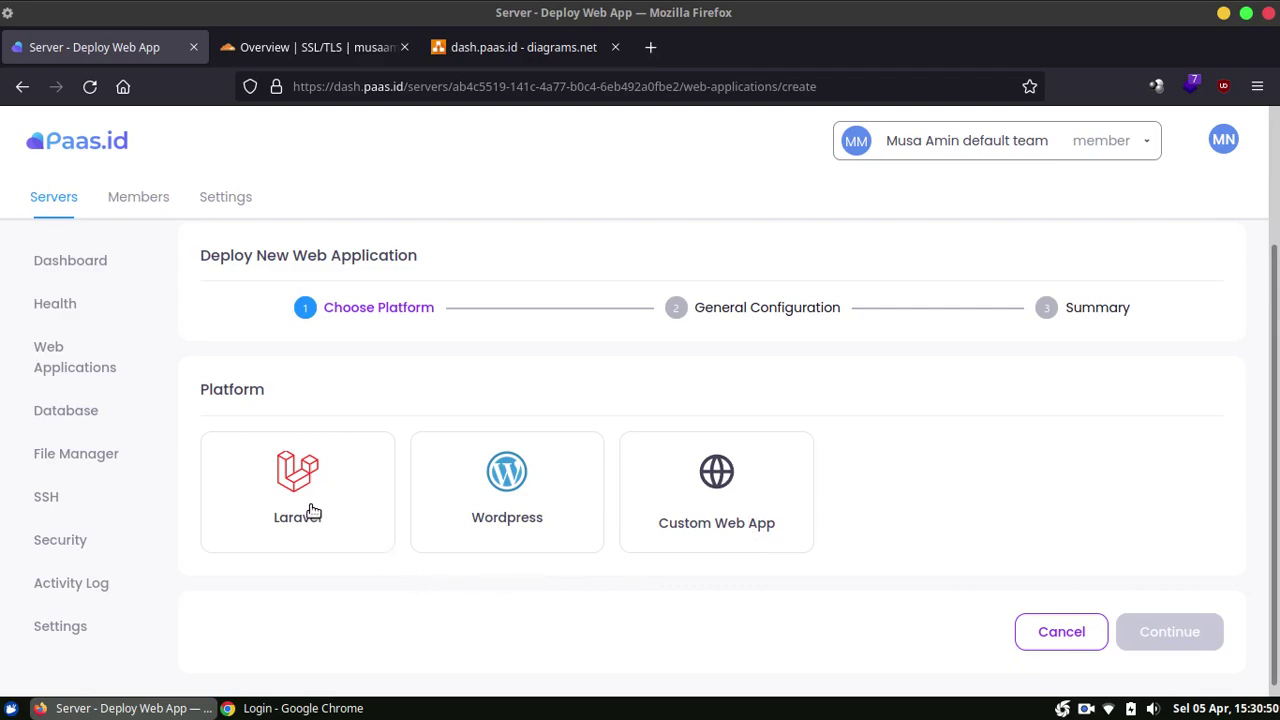
{"action": "left_click", "coordinate": [479, 491]}
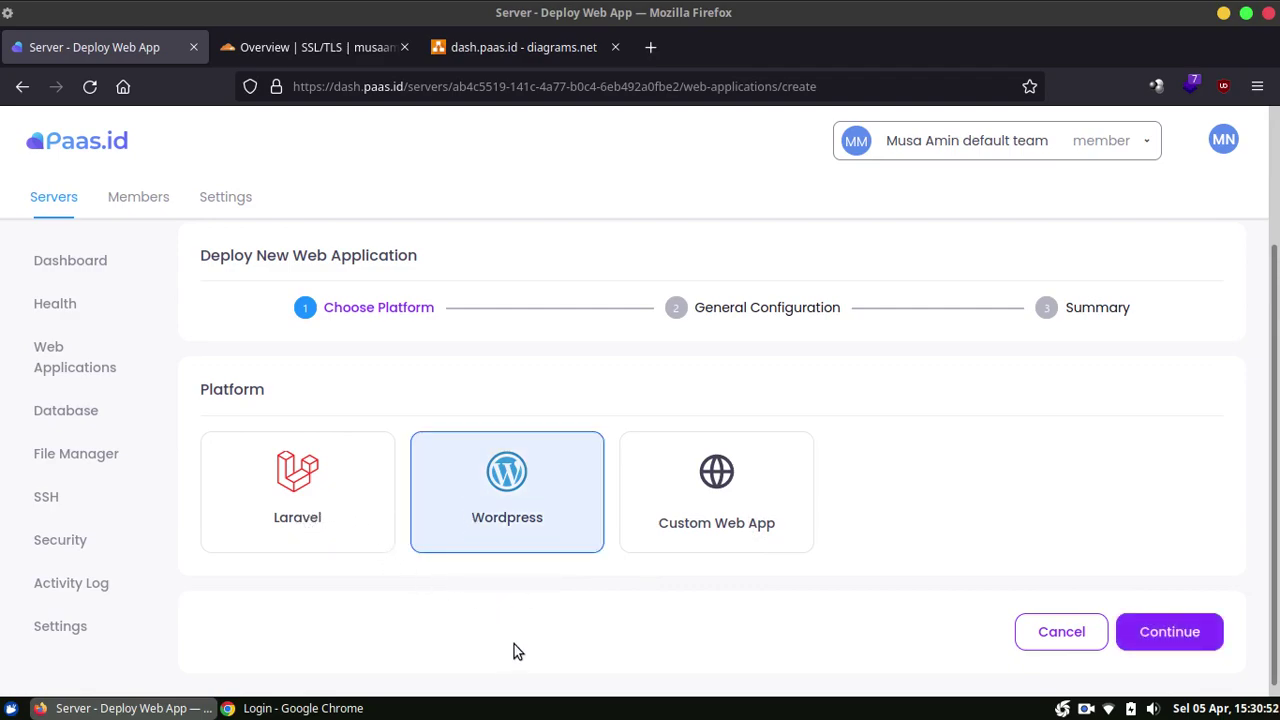
{"action": "left_click", "coordinate": [1163, 630]}
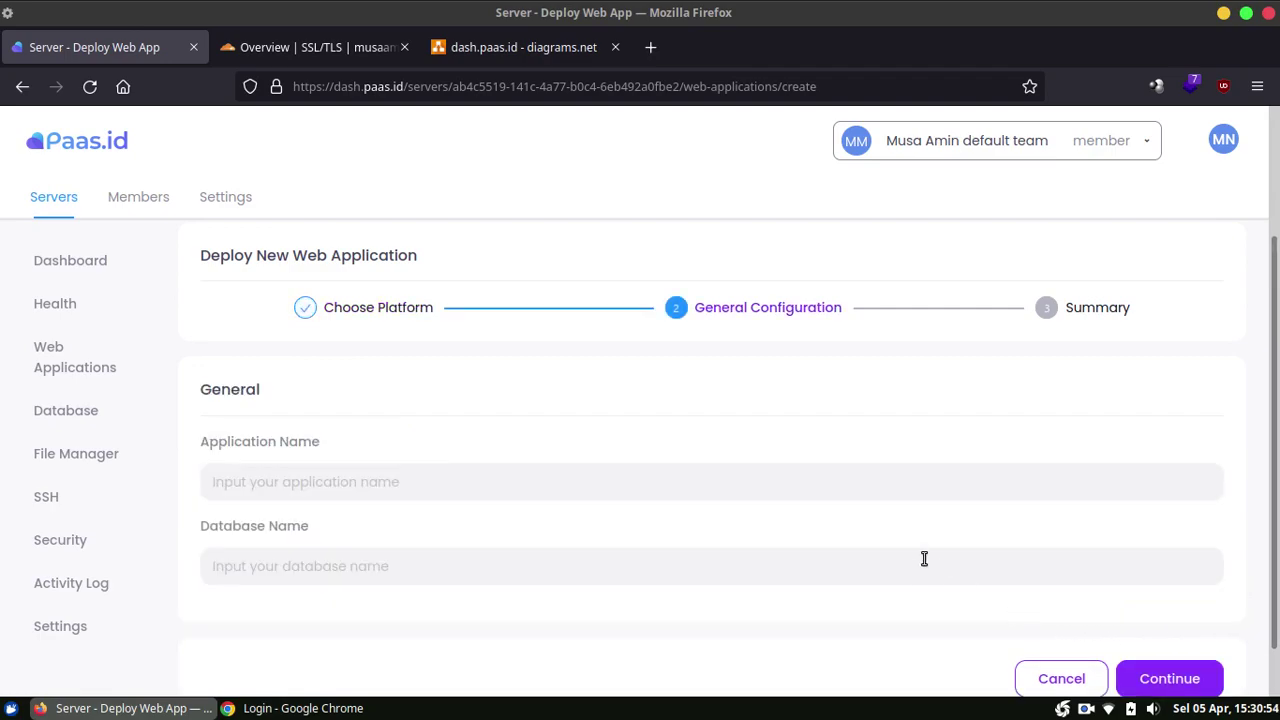
{"action": "scroll", "coordinate": [1160, 407], "scroll_direction": "down", "scroll_amount": 1}
{"action": "left_click", "coordinate": [701, 423]}
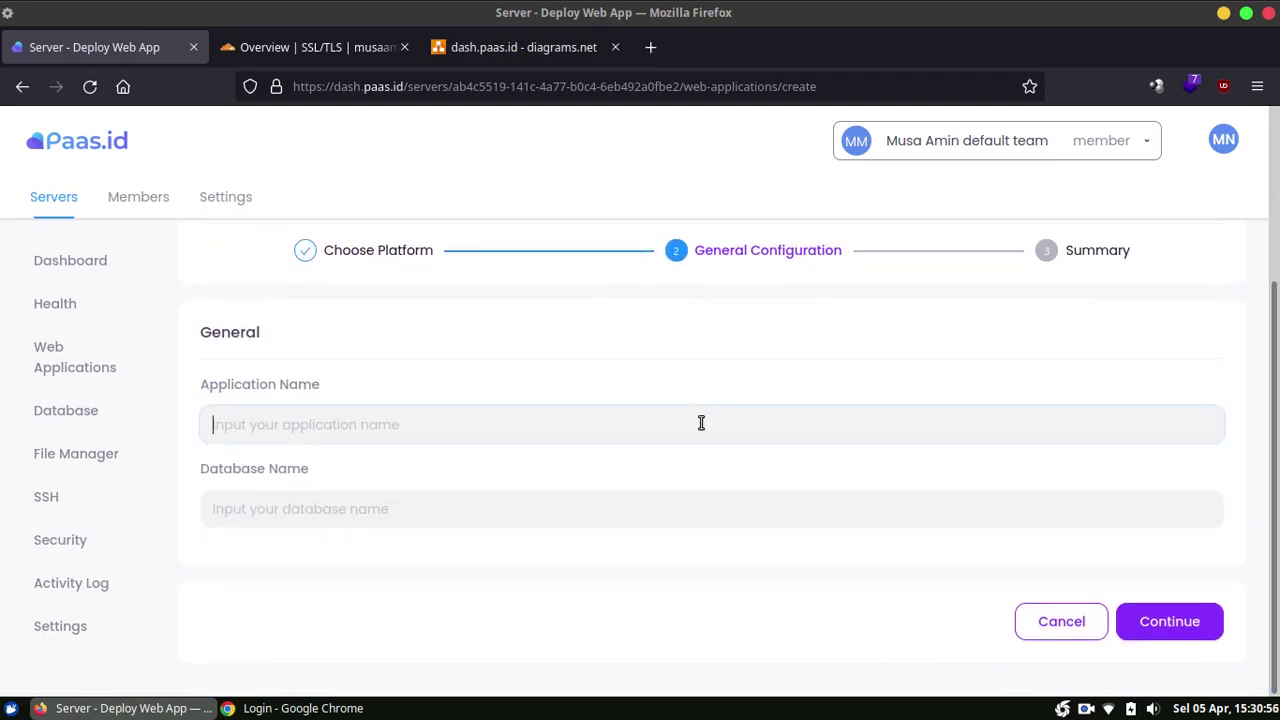
{"action": "type", "text": "Blog"}
{"action": "key", "text": "Tab"}
{"action": "type", "text": "bl"}
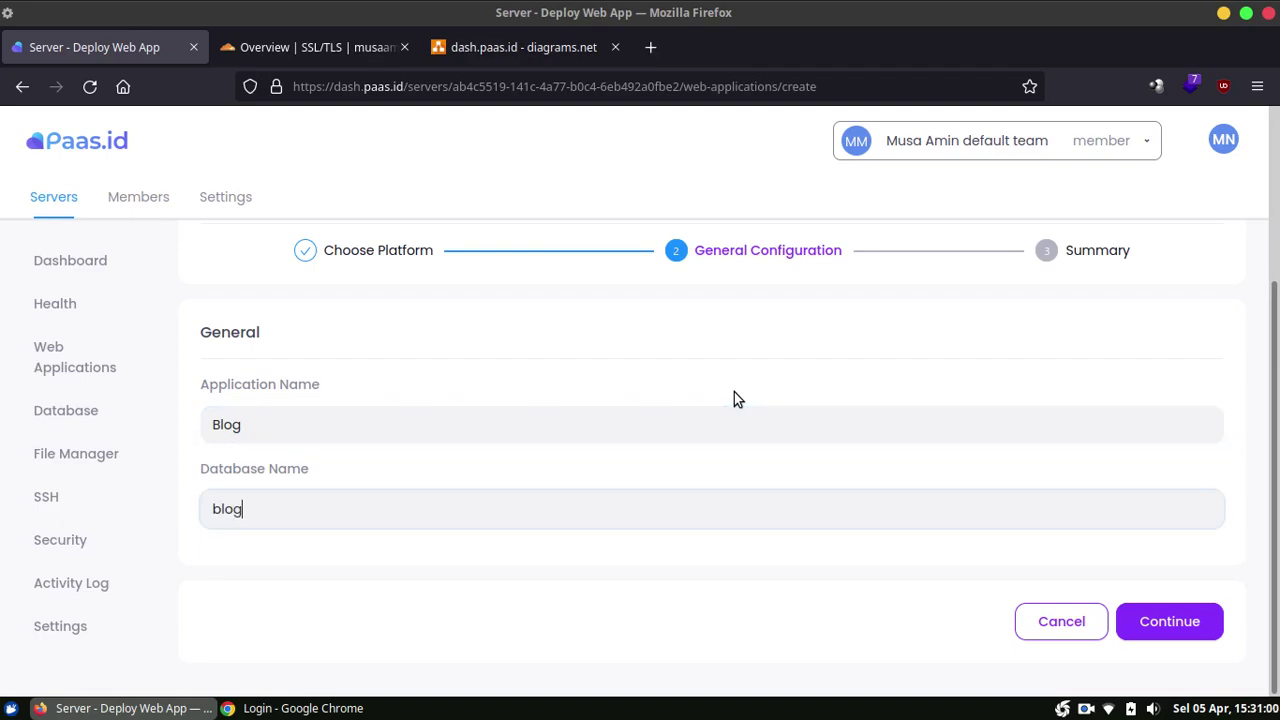
{"action": "type", "text": "og"}
{"action": "left_click", "coordinate": [1156, 621]}
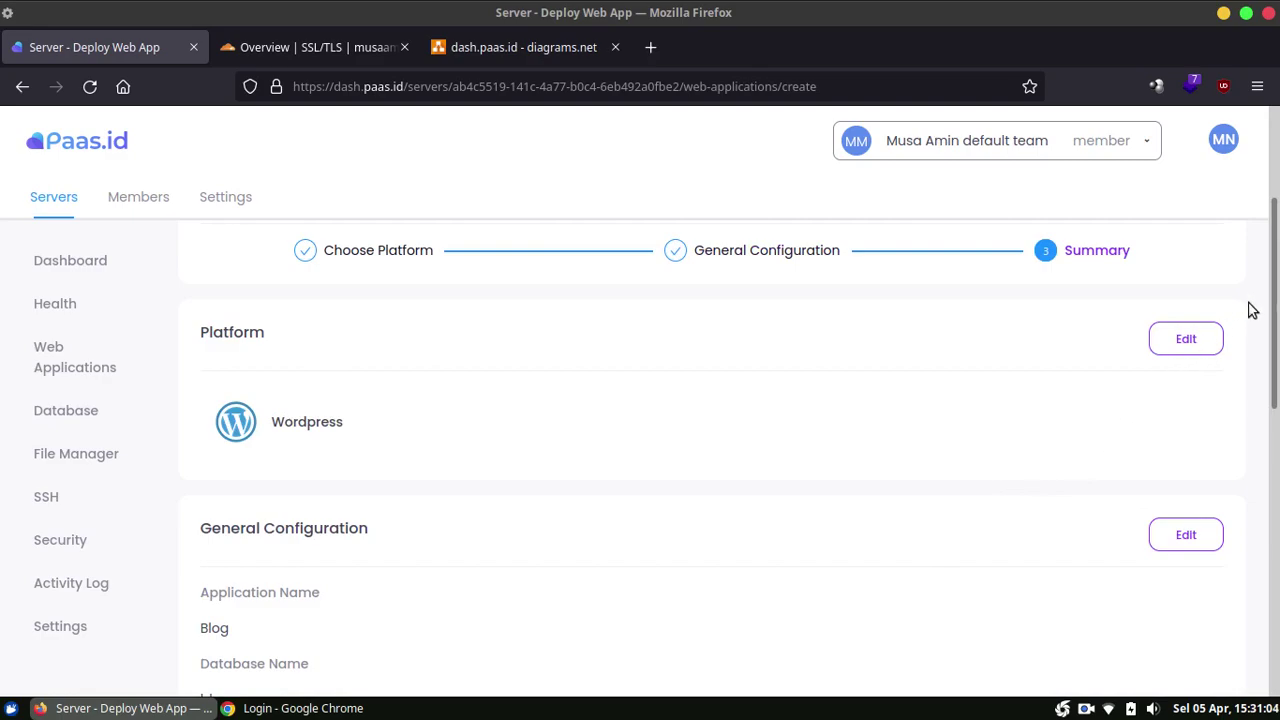
Step: Check the summary: path /home/workspace/web-server/www/blog, Nginx, PHP 7.4, database port 3306
{"action": "scroll", "coordinate": [1276, 215], "scroll_direction": "up", "scroll_amount": 2}
{"action": "scroll", "coordinate": [872, 370], "scroll_direction": "down", "scroll_amount": 3}
{"action": "scroll", "coordinate": [872, 370], "scroll_direction": "up", "scroll_amount": 1}
{"action": "scroll", "coordinate": [850, 375], "scroll_direction": "down", "scroll_amount": 3}
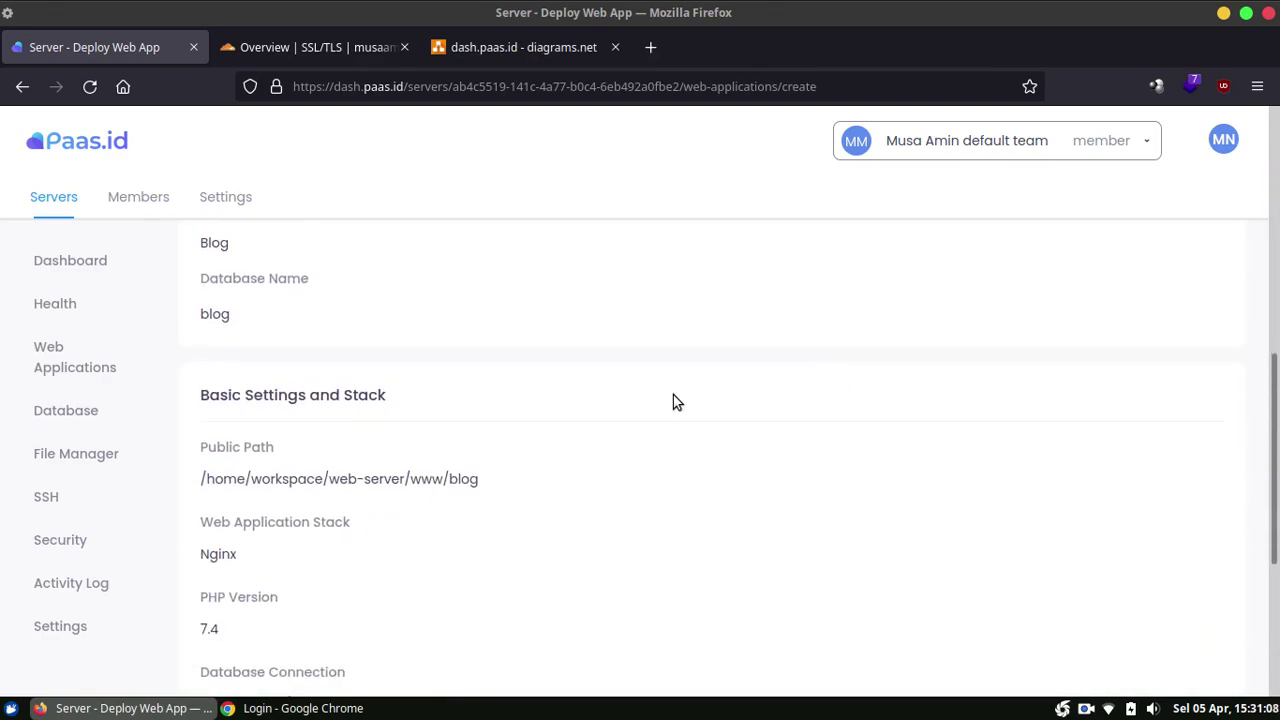
{"action": "scroll", "coordinate": [620, 405], "scroll_direction": "up", "scroll_amount": 1}
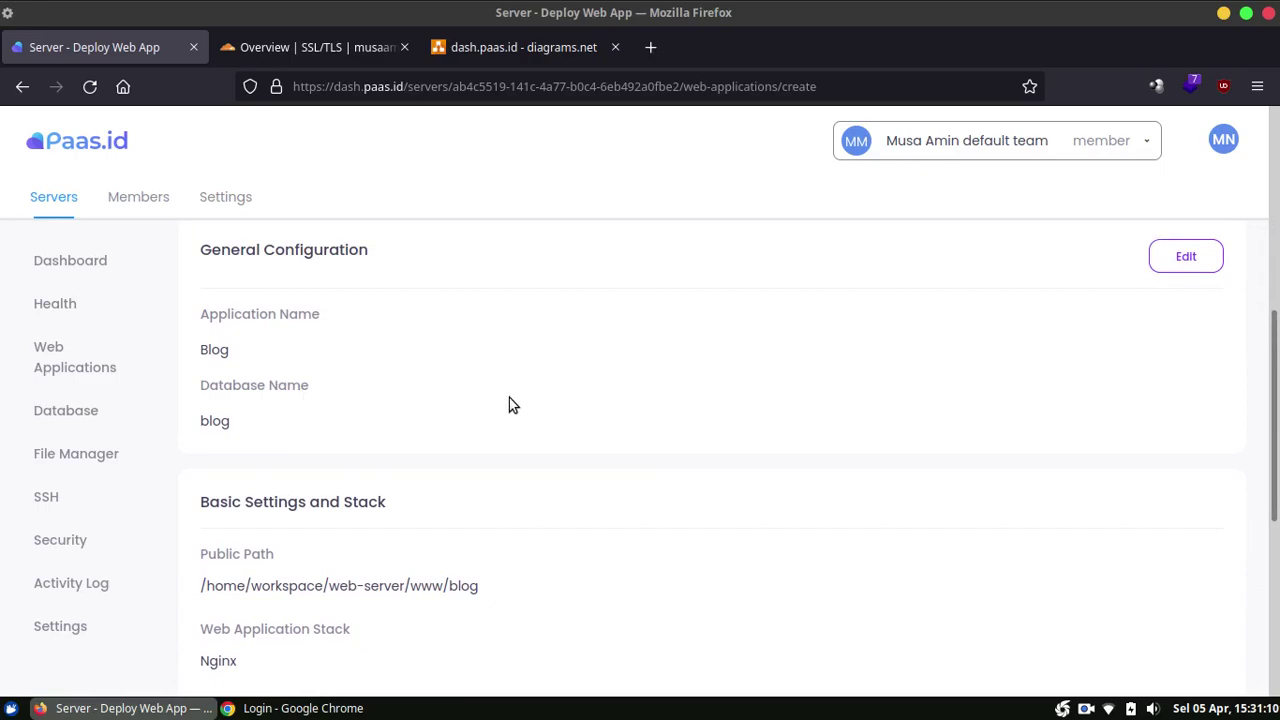
{"action": "scroll", "coordinate": [563, 434], "scroll_direction": "down", "scroll_amount": 2}
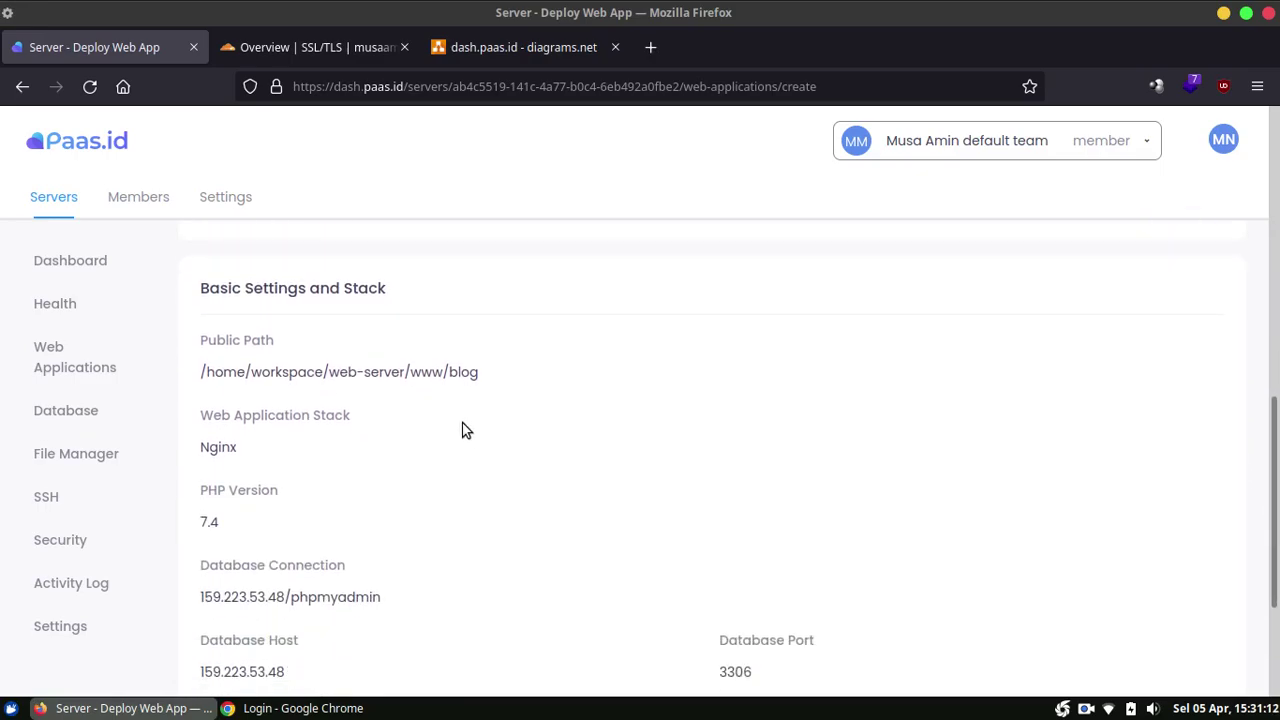
{"action": "scroll", "coordinate": [517, 383], "scroll_direction": "down", "scroll_amount": 1}
{"action": "scroll", "coordinate": [517, 383], "scroll_direction": "up", "scroll_amount": 1}
{"action": "scroll", "coordinate": [549, 363], "scroll_direction": "down", "scroll_amount": 3}
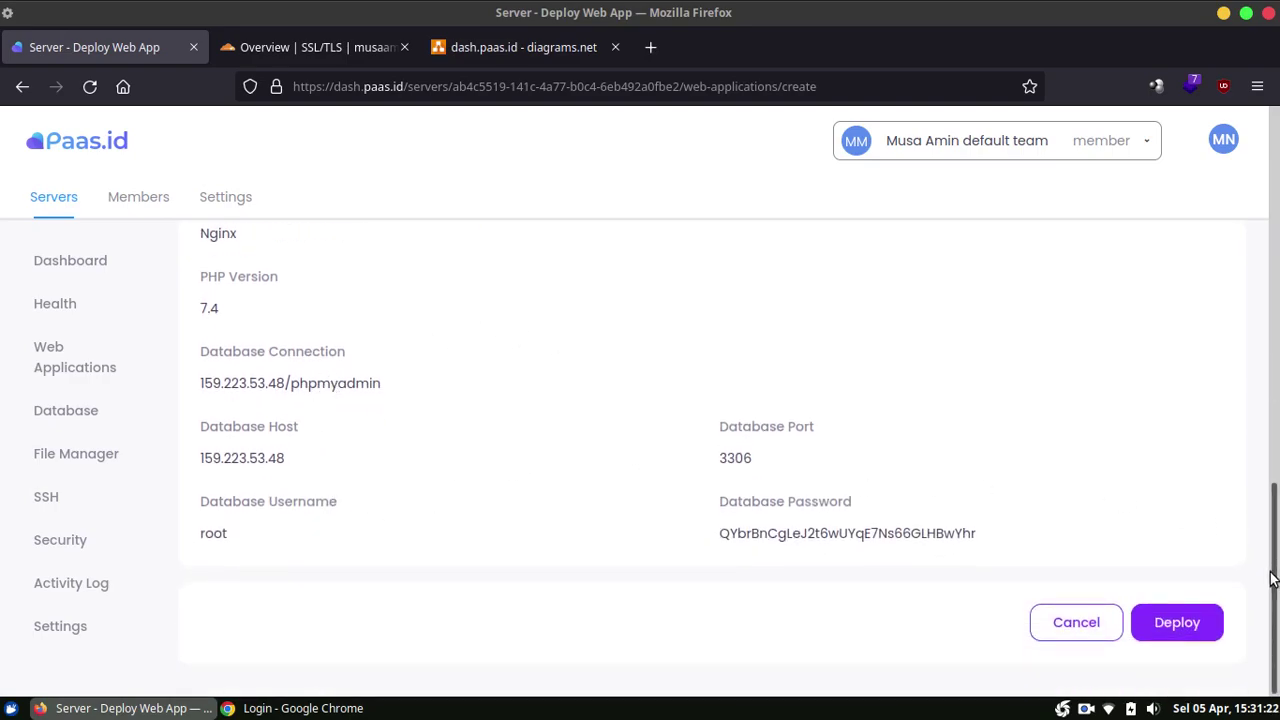
Step: Confirm deploying Blog and reload until its status shows Installed with WordPress 5.9.1
{"action": "left_click", "coordinate": [1180, 622]}
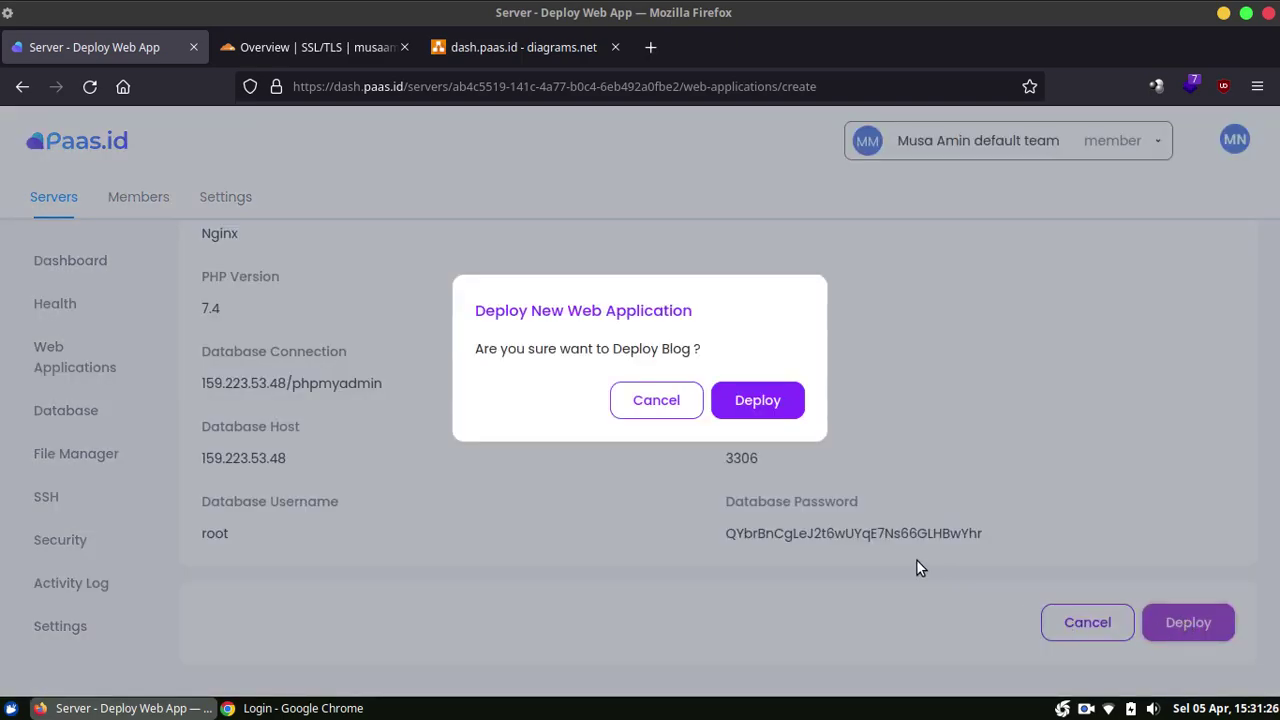
{"action": "left_click", "coordinate": [746, 398]}
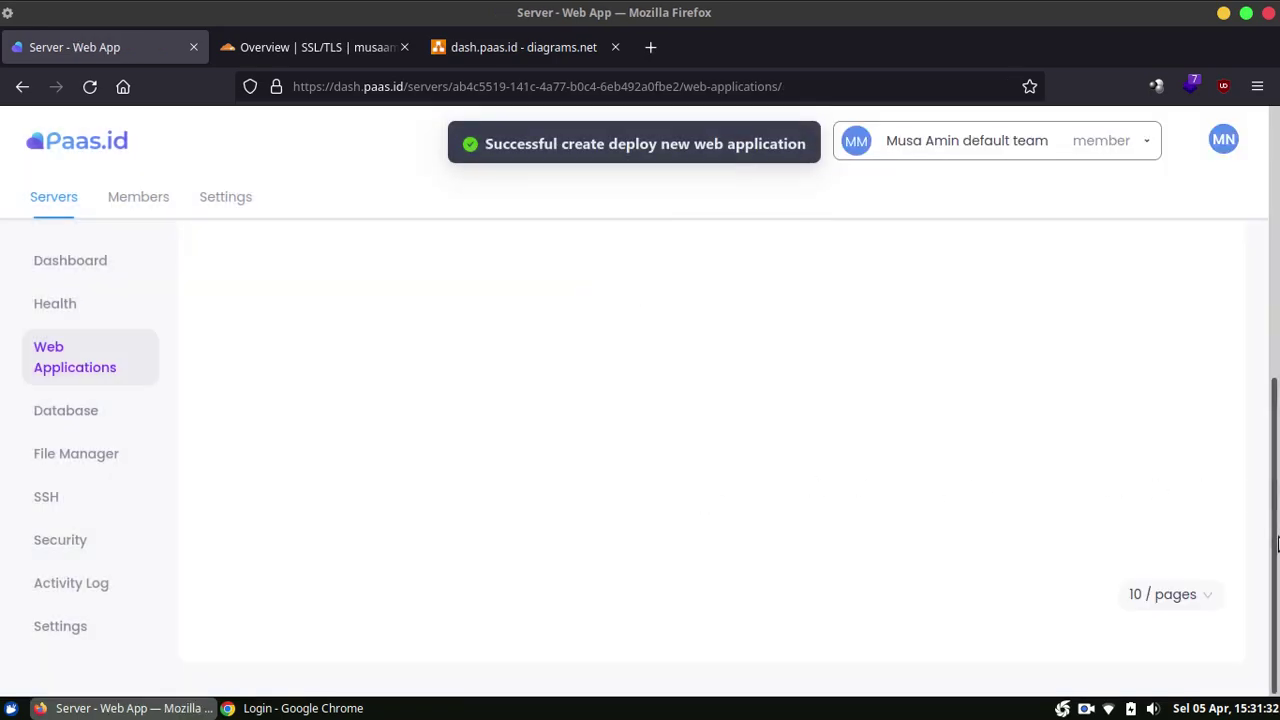
{"action": "left_click_drag", "start_coordinate": [1277, 545], "coordinate": [1277, 275]}
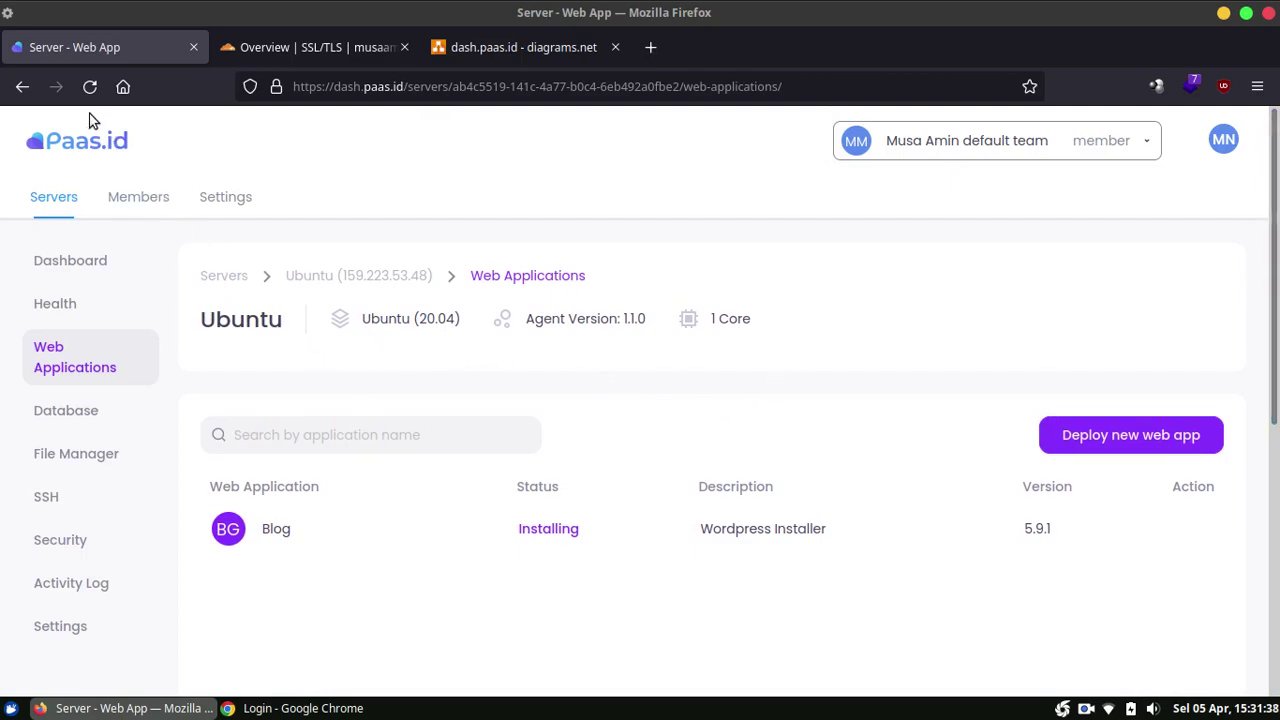
{"action": "left_click", "coordinate": [88, 88]}
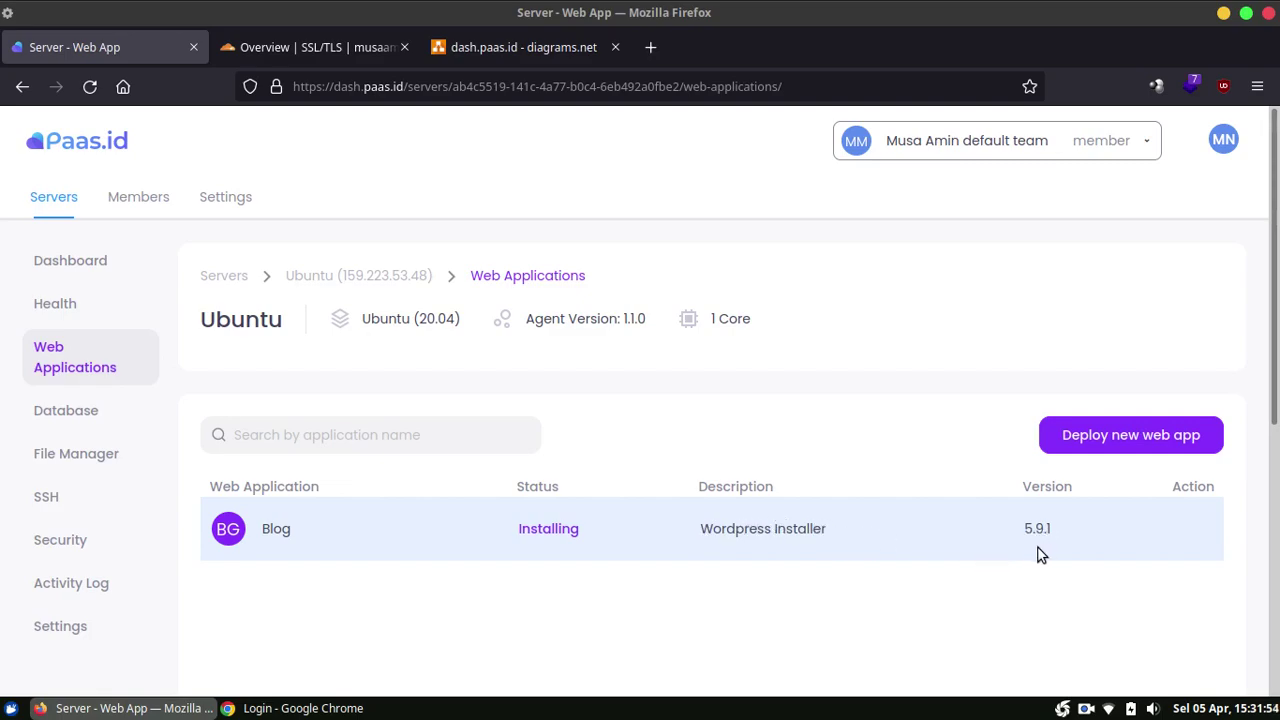
{"action": "left_click", "coordinate": [90, 88]}
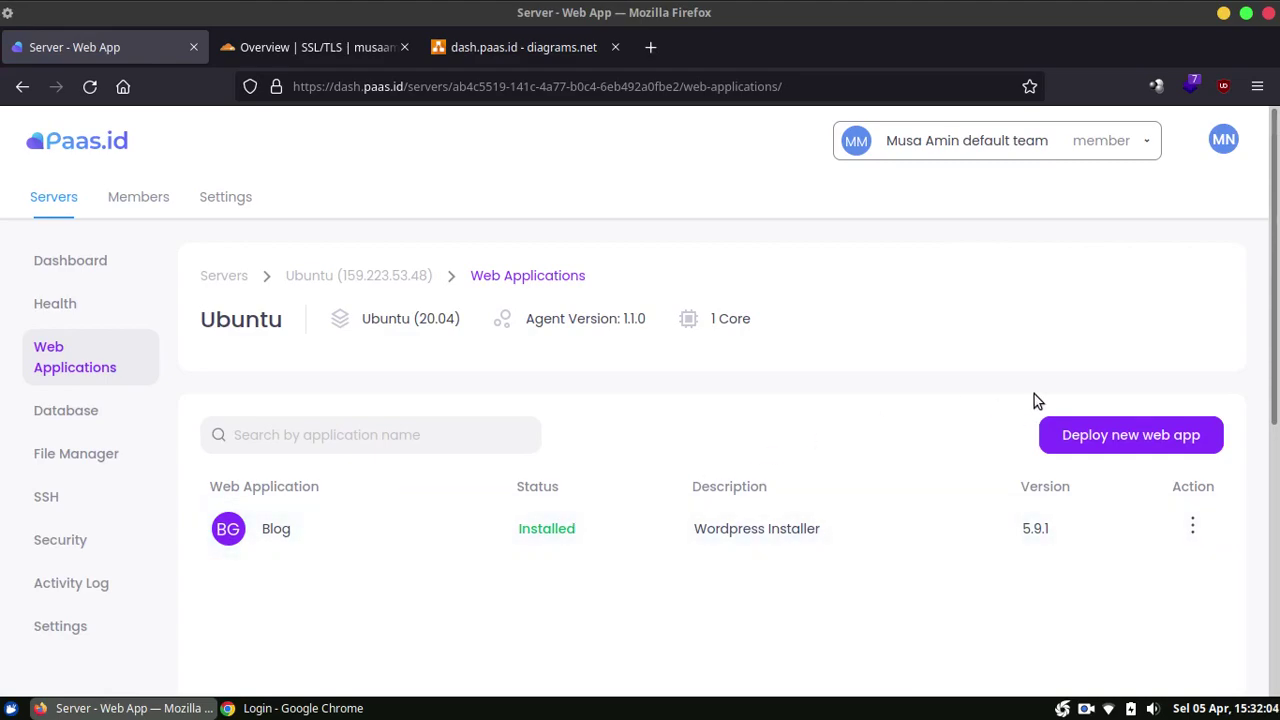
{"action": "scroll", "coordinate": [1277, 290], "scroll_direction": "down", "scroll_amount": 3}
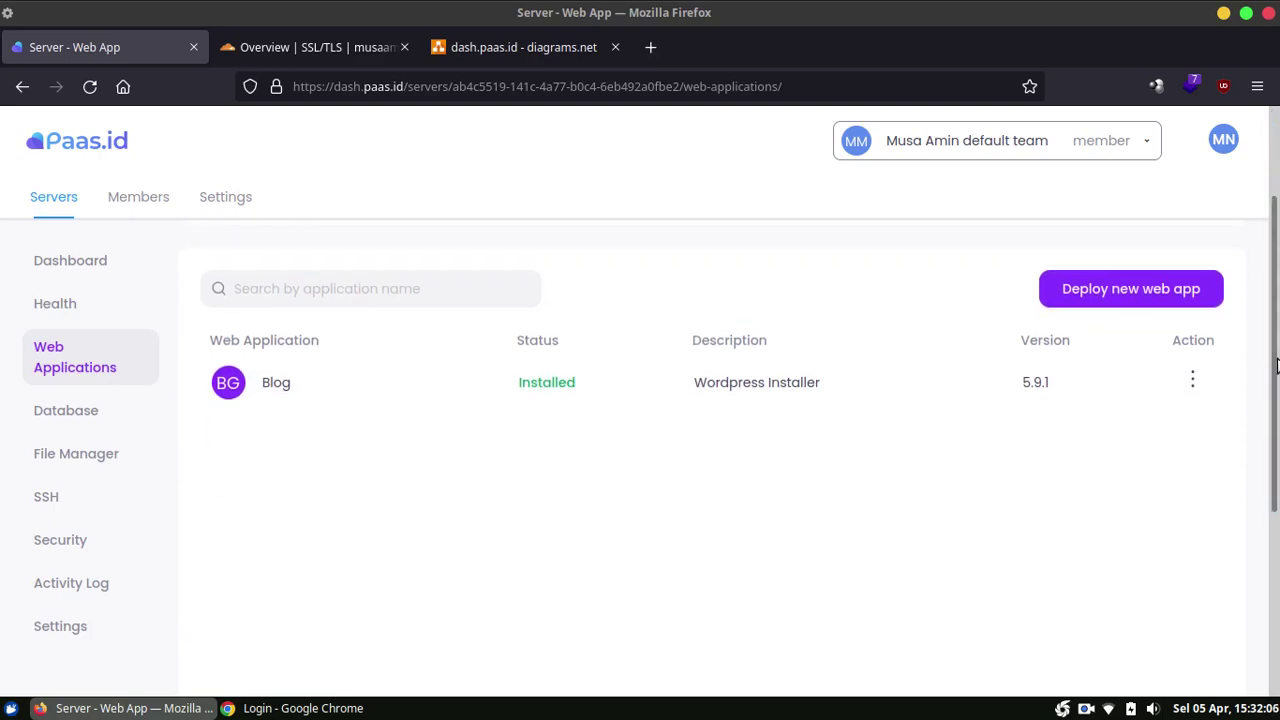
{"action": "left_click", "coordinate": [1193, 380]}
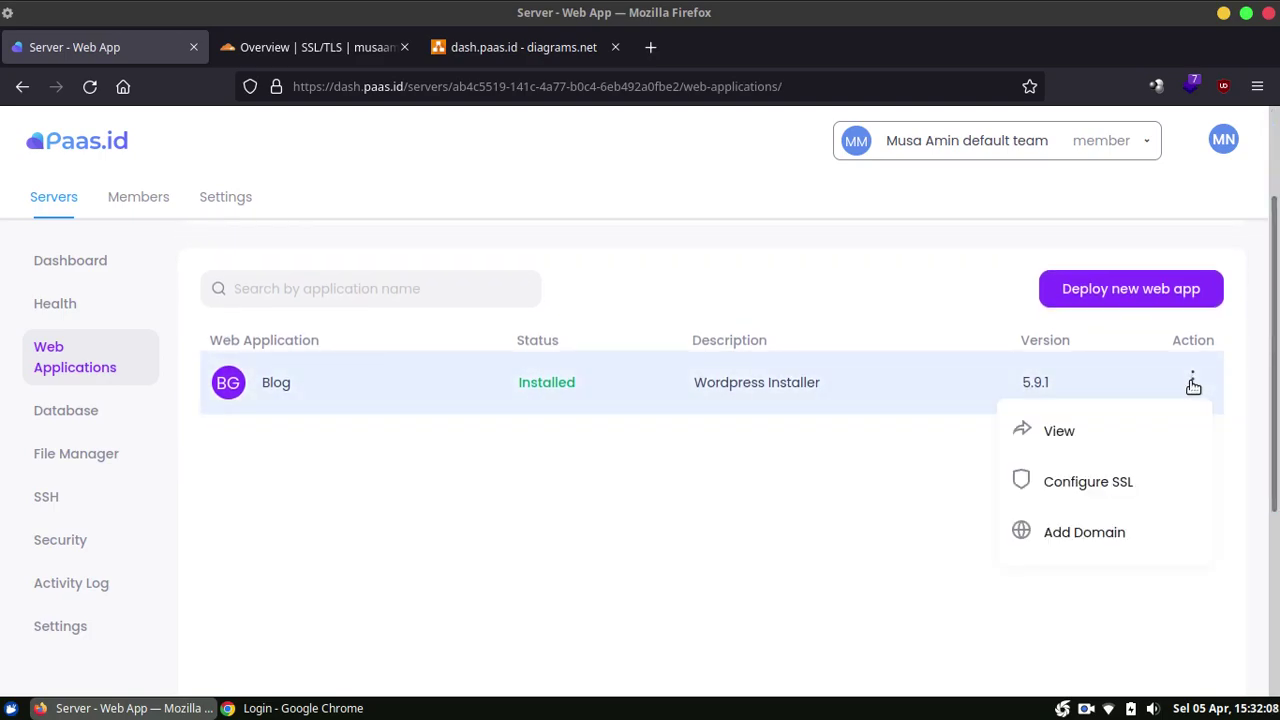
Step: View the Blog app's summary and go to its empty Domain Manager
{"action": "left_click", "coordinate": [1170, 427]}
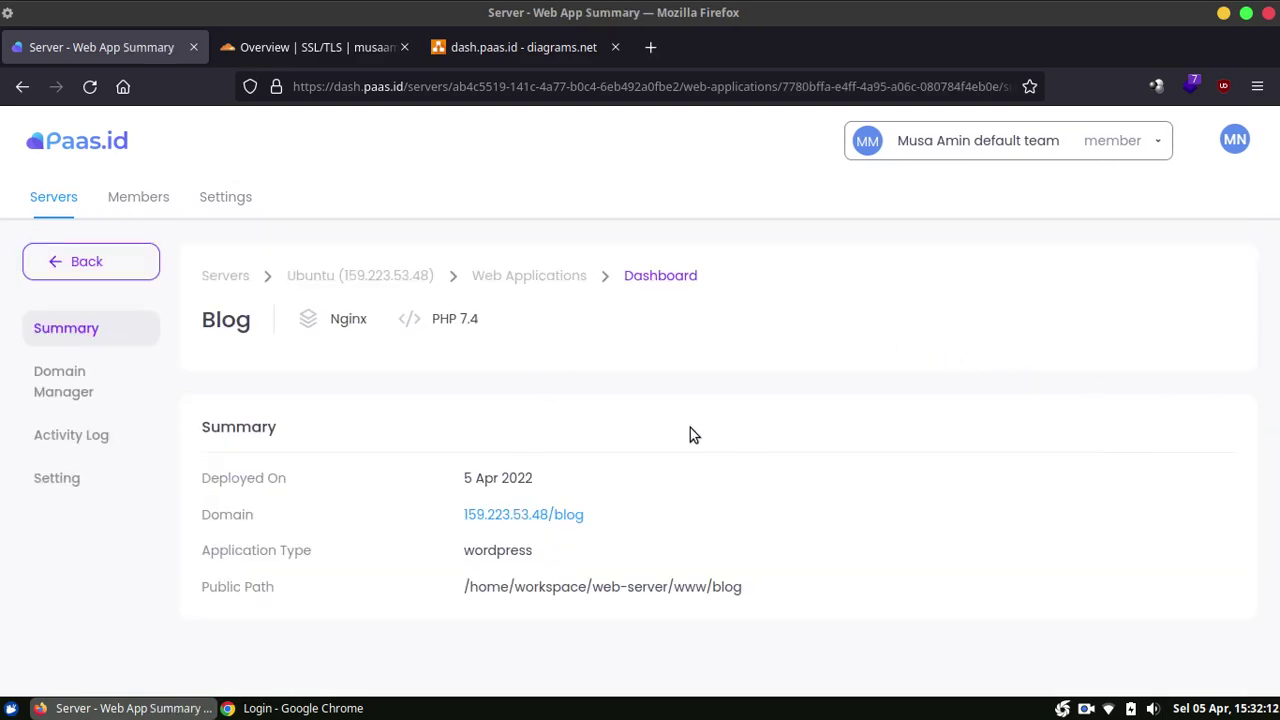
{"action": "left_click", "coordinate": [104, 410]}
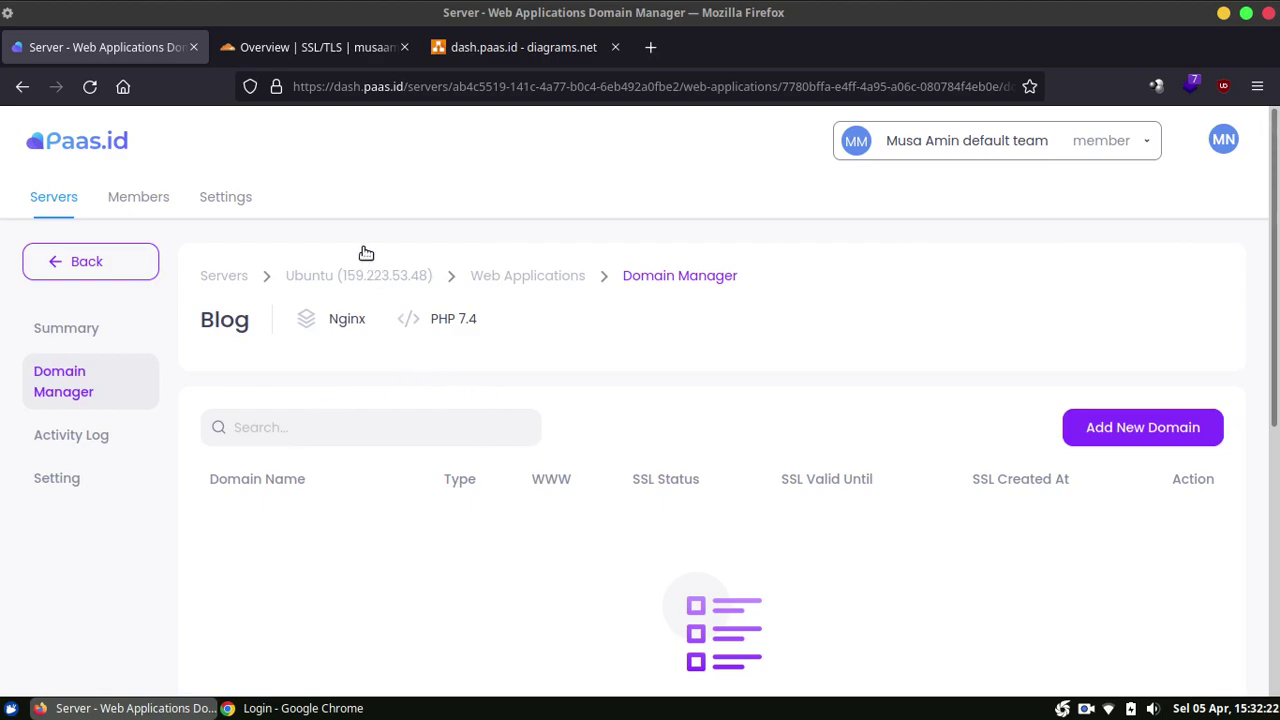
{"action": "left_click", "coordinate": [283, 50]}
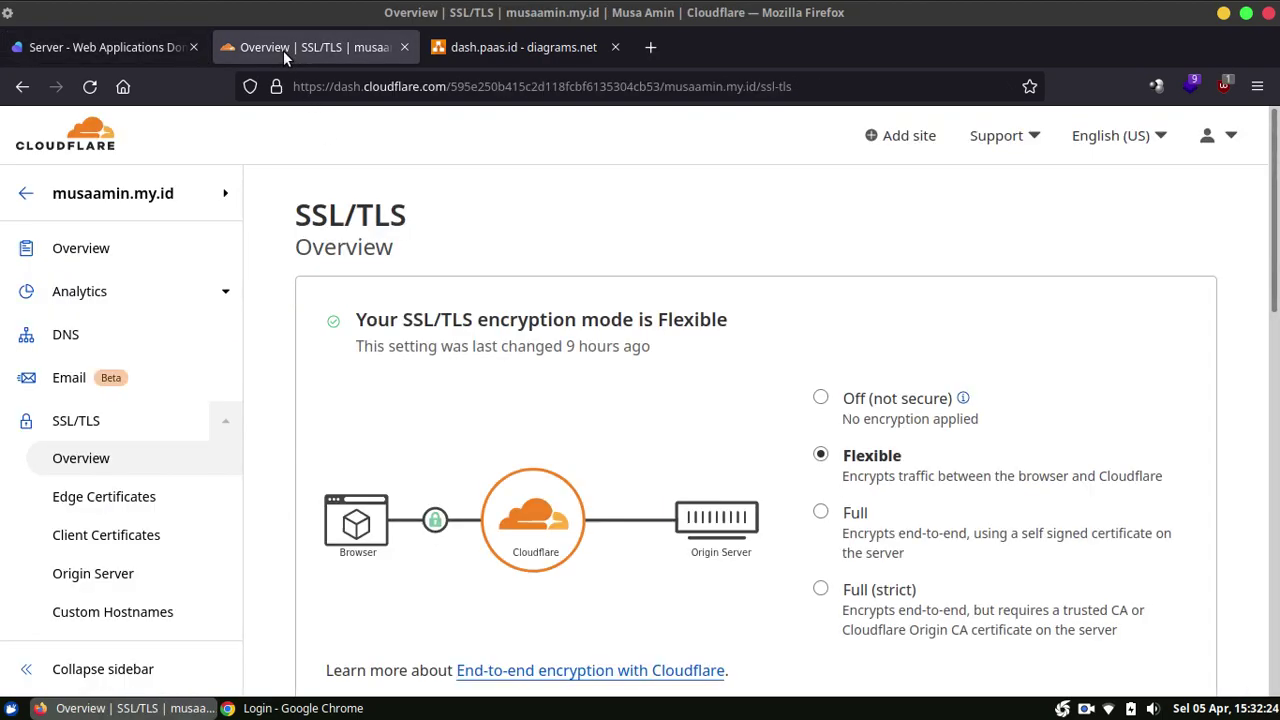
{"action": "left_click", "coordinate": [66, 336]}
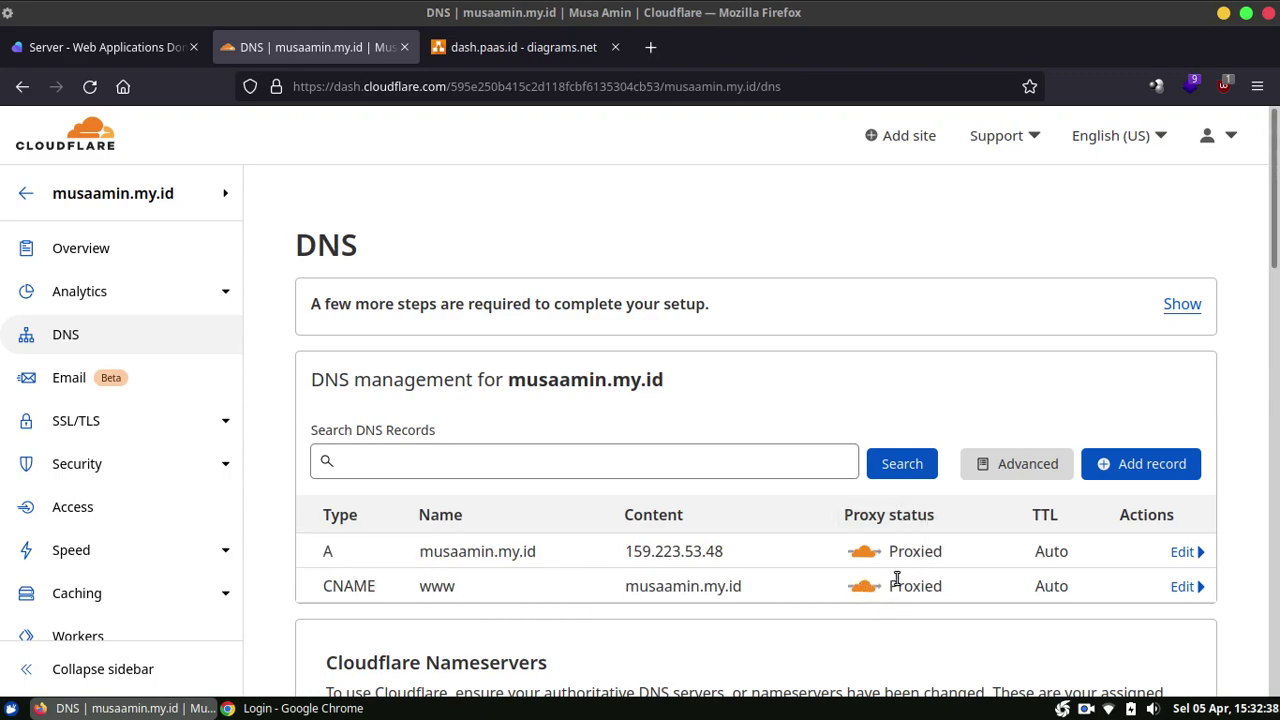
{"action": "left_click", "coordinate": [227, 437]}
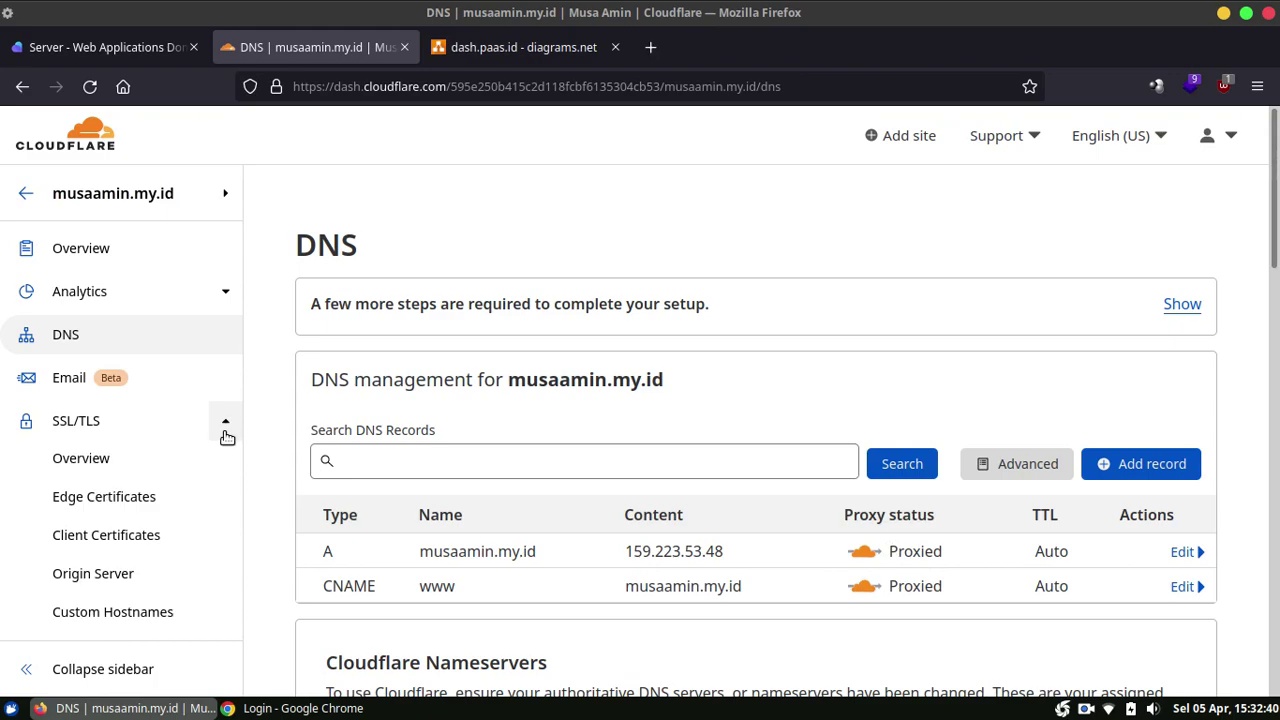
{"action": "left_click", "coordinate": [189, 459]}
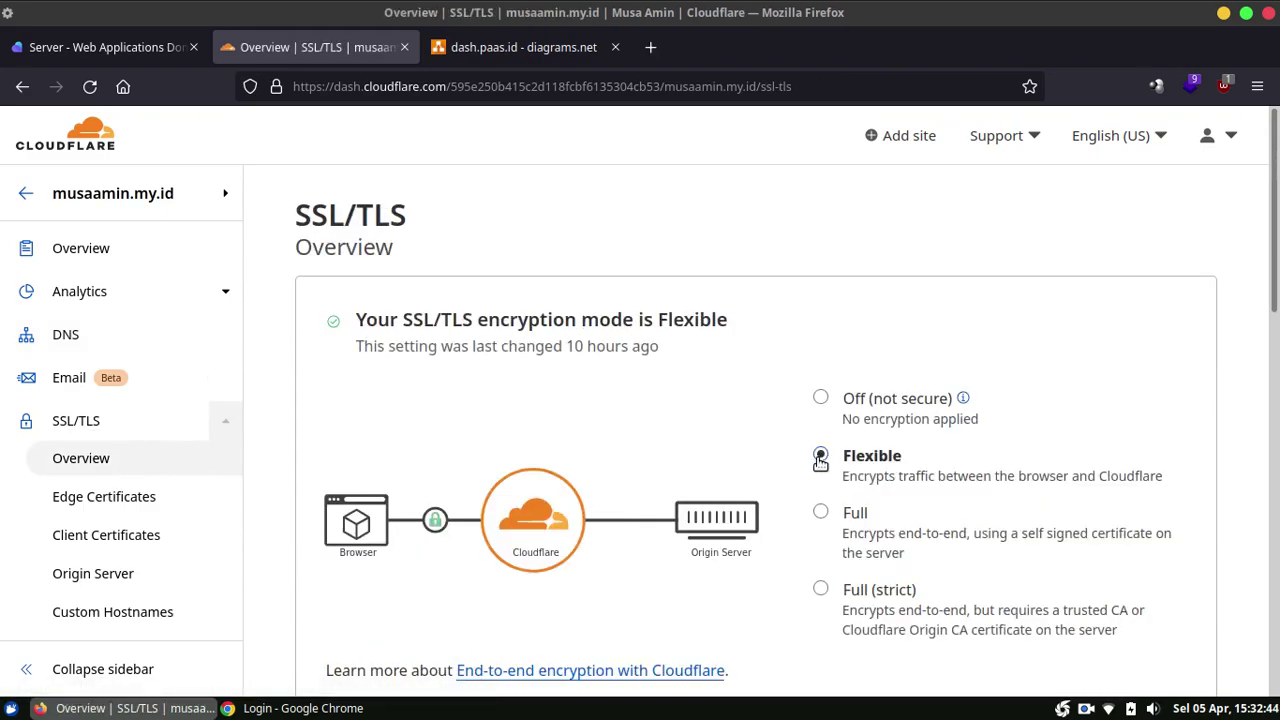
{"action": "left_click", "coordinate": [72, 42]}
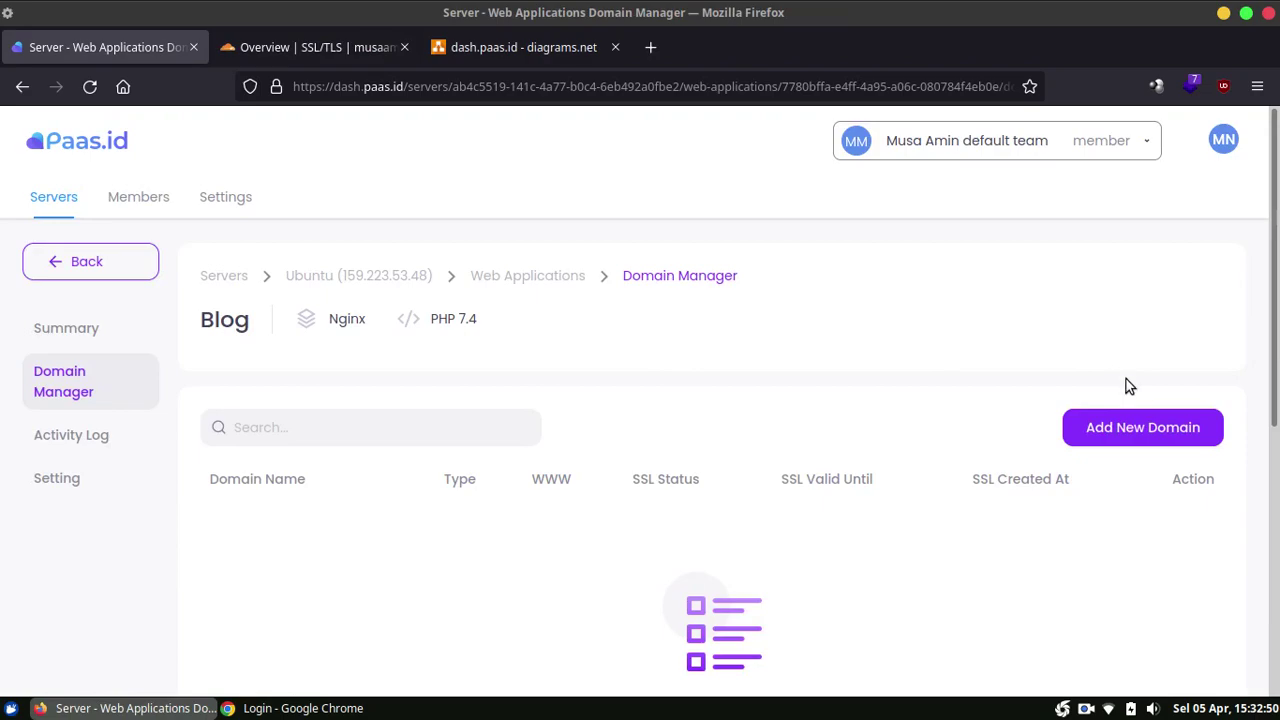
Step: Add musaamin.my.id to Blog with www enabled and confirm its creation
{"action": "left_click", "coordinate": [1122, 430]}
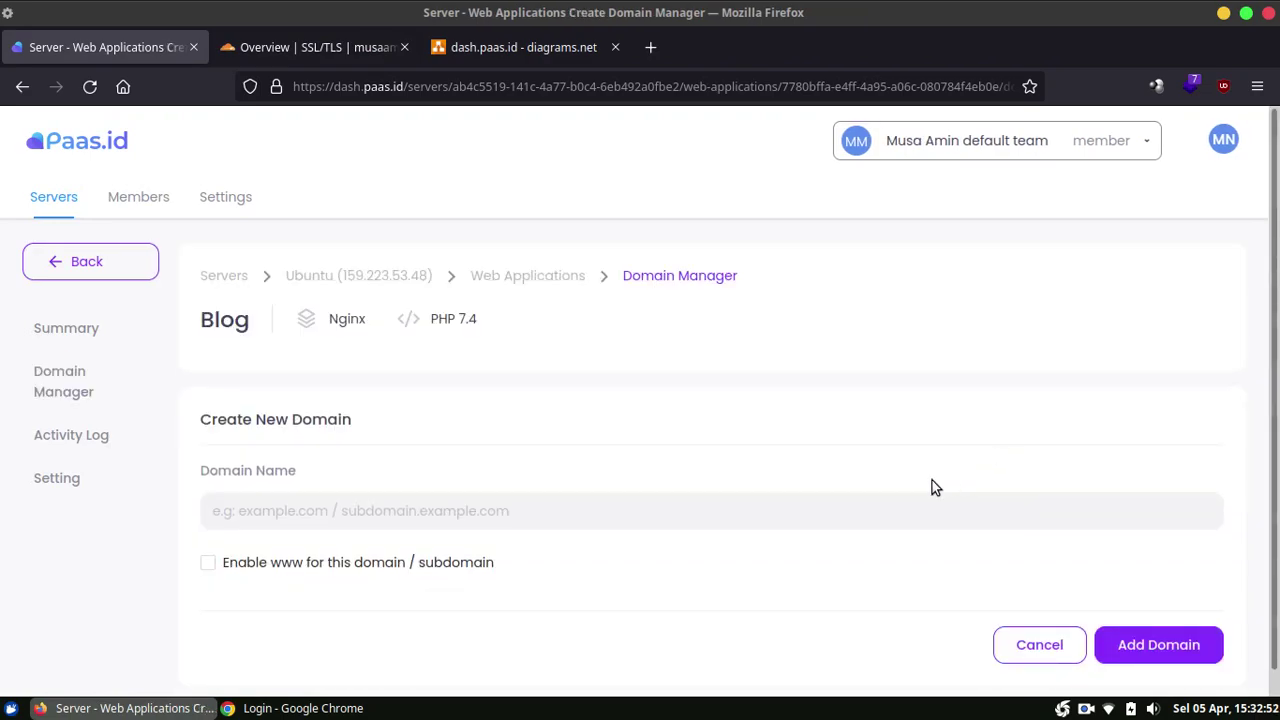
{"action": "left_click", "coordinate": [795, 521]}
{"action": "type", "text": "musaamin.my.id"}
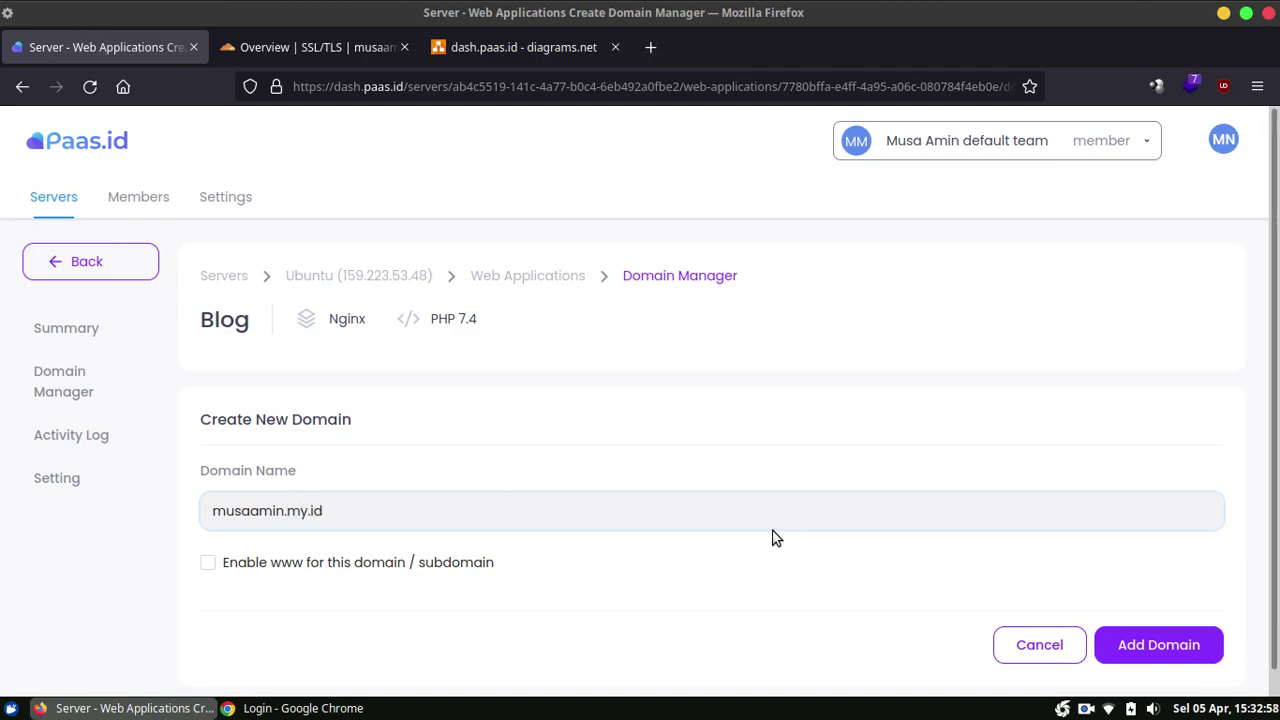
{"action": "scroll", "coordinate": [620, 580], "scroll_direction": "down", "scroll_amount": 1}
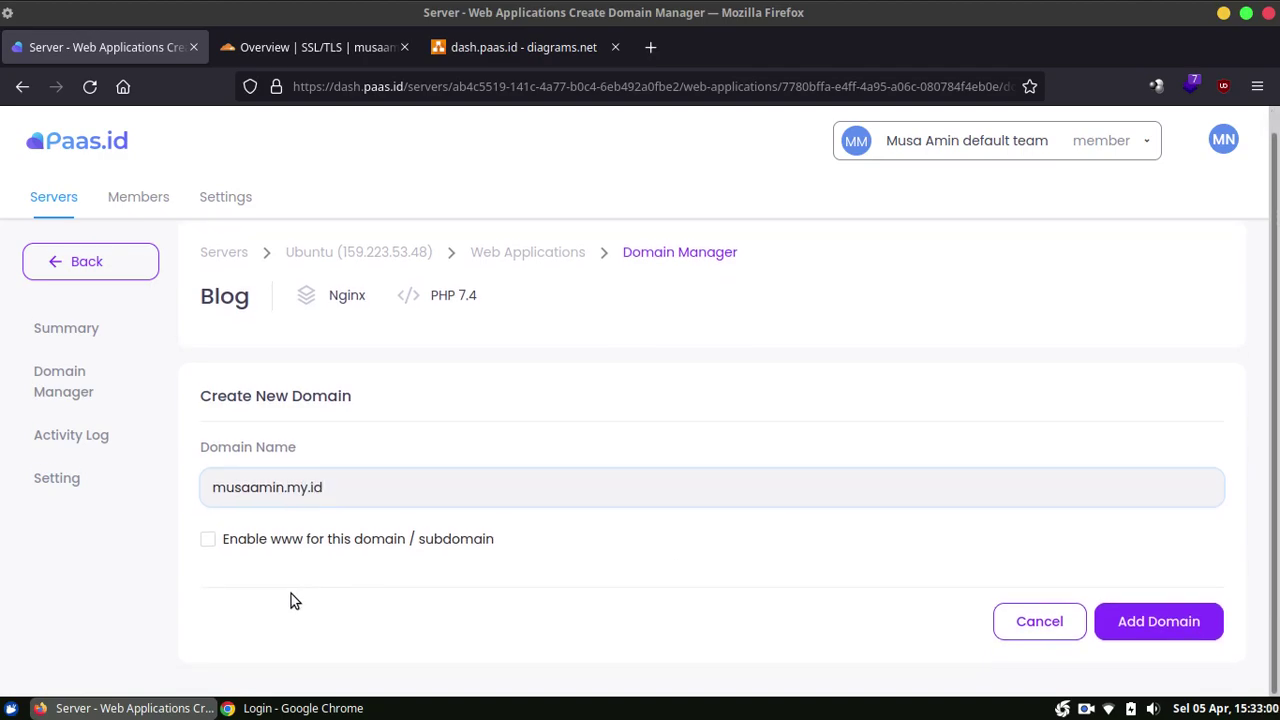
{"action": "left_click", "coordinate": [236, 553]}
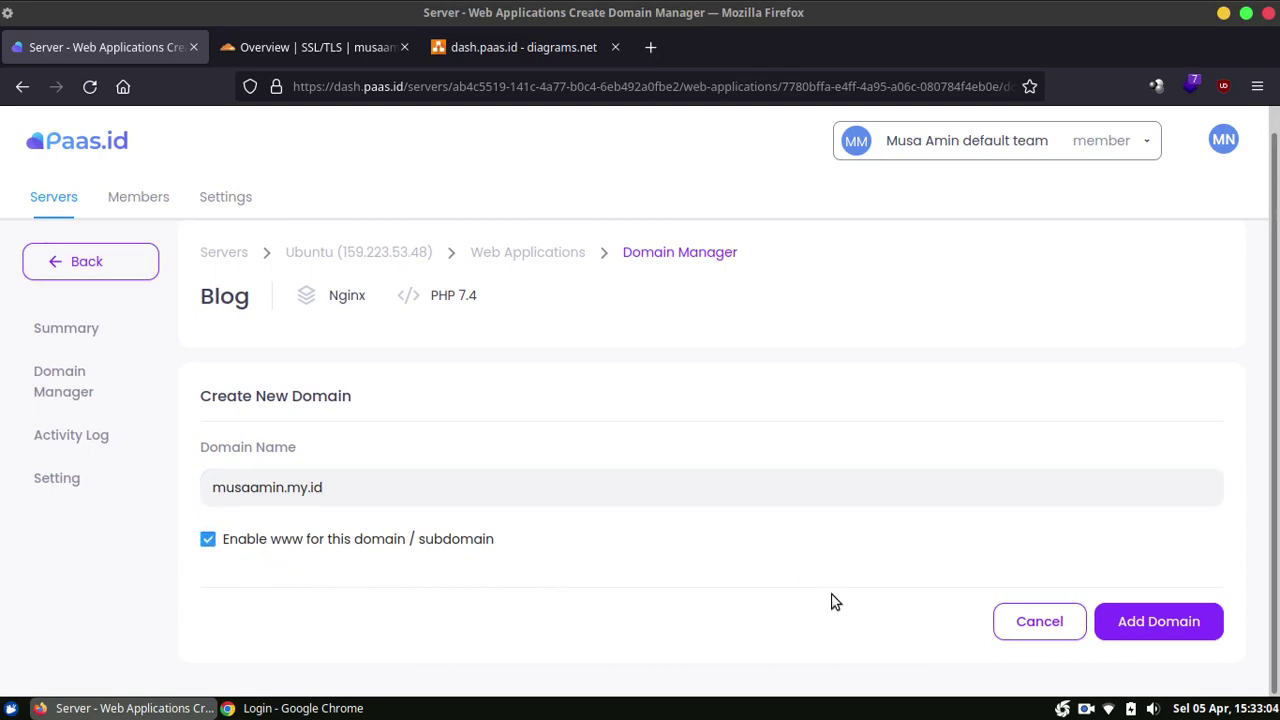
{"action": "left_click", "coordinate": [1143, 635]}
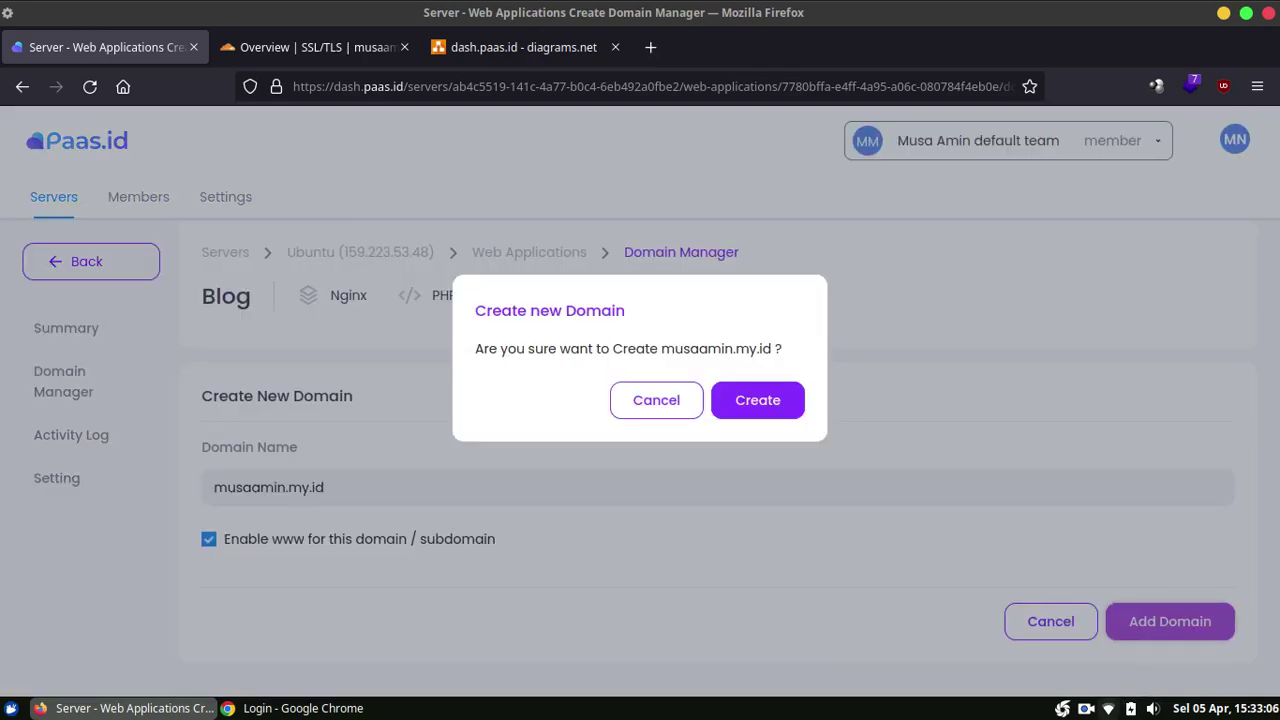
{"action": "left_click", "coordinate": [779, 422]}
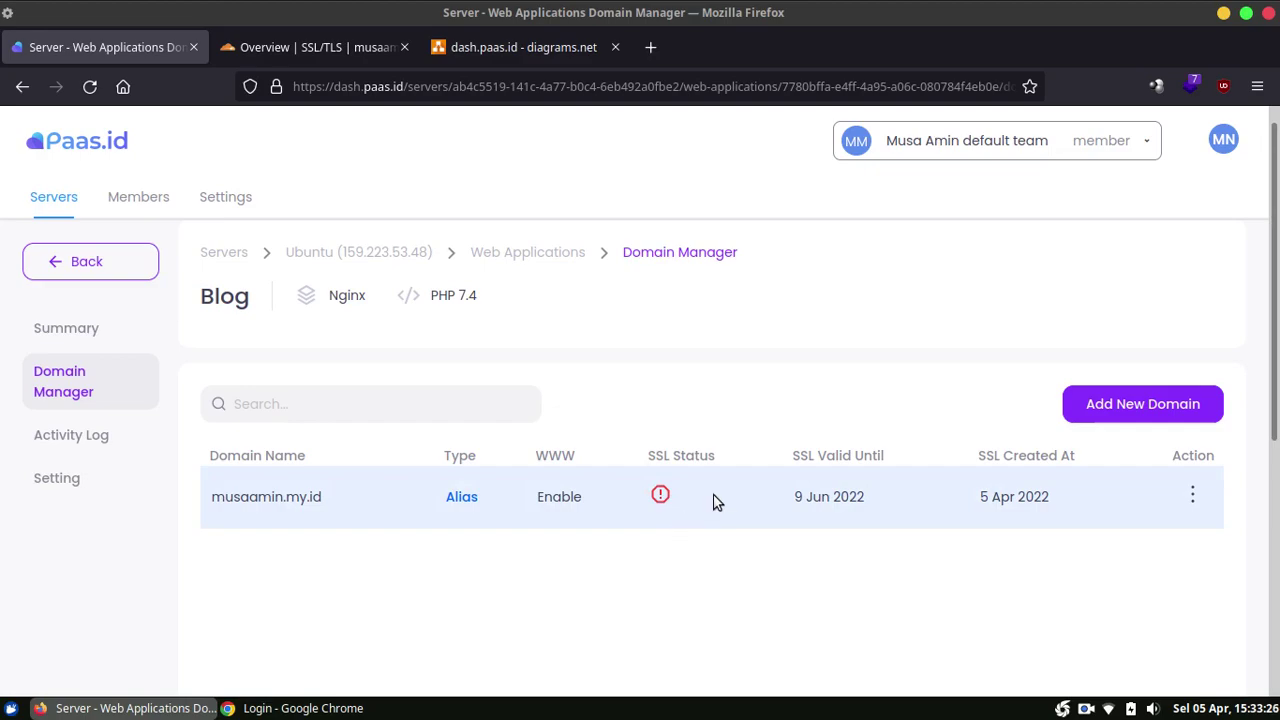
Step: Open musaamin.my.id in a new Chrome tab
{"action": "left_click", "coordinate": [300, 708]}
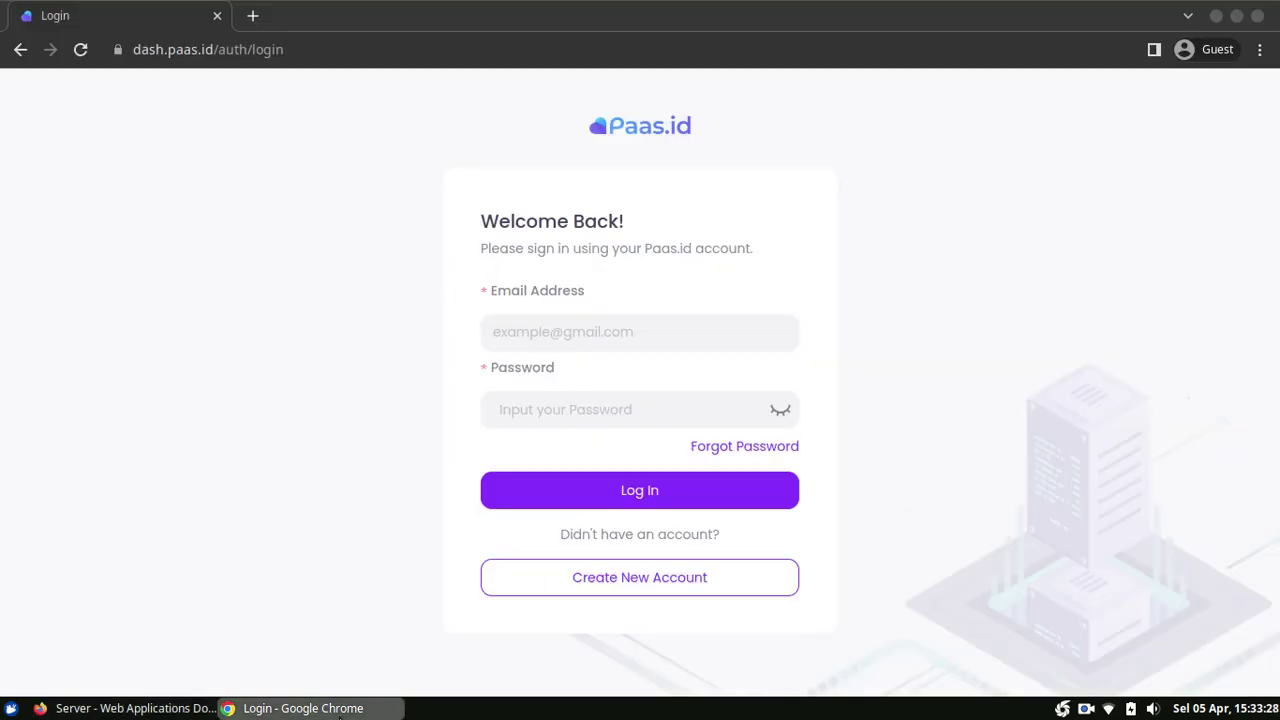
{"action": "left_click", "coordinate": [252, 16]}
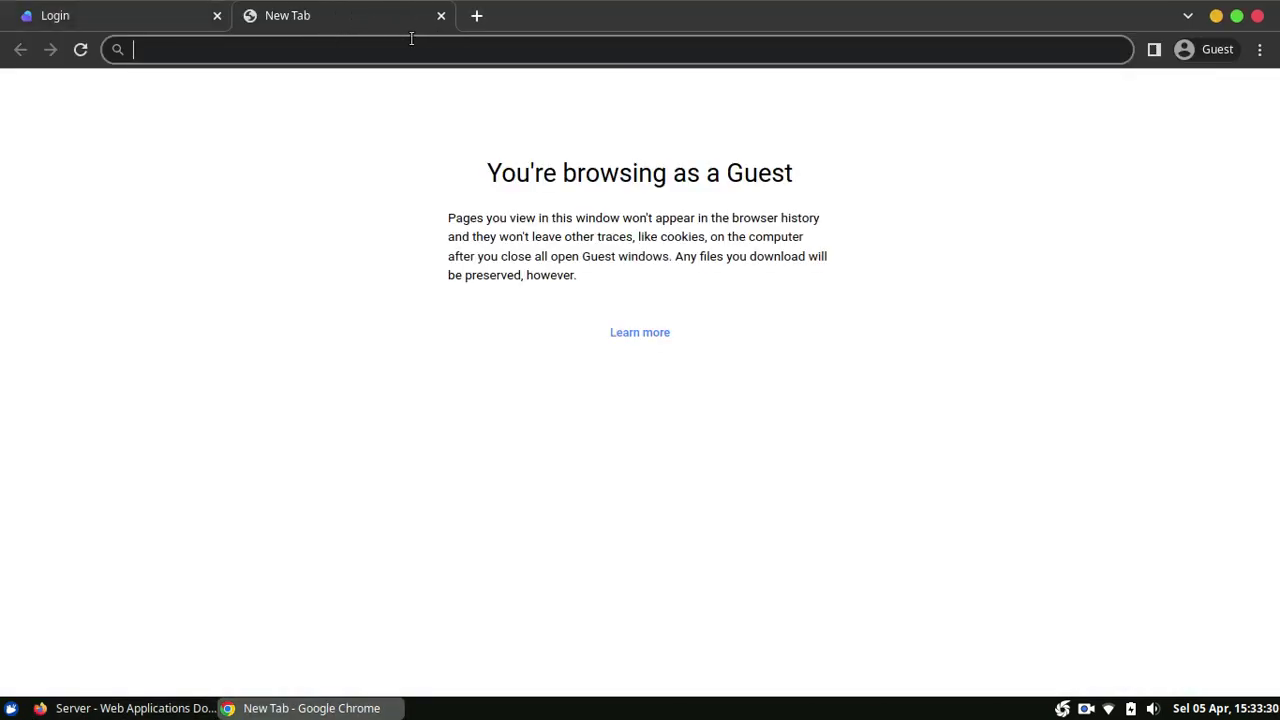
{"action": "type", "text": "musaamin."}
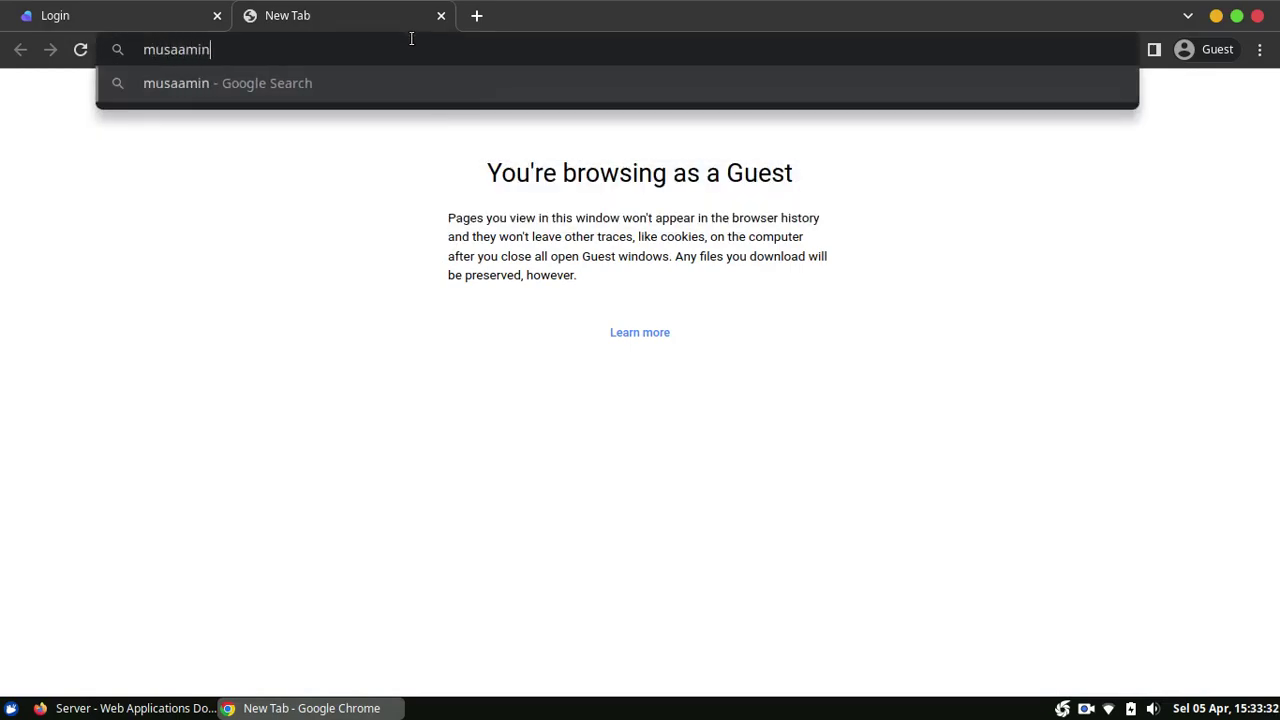
{"action": "type", "text": "my.id"}
{"action": "key", "text": "Return"}
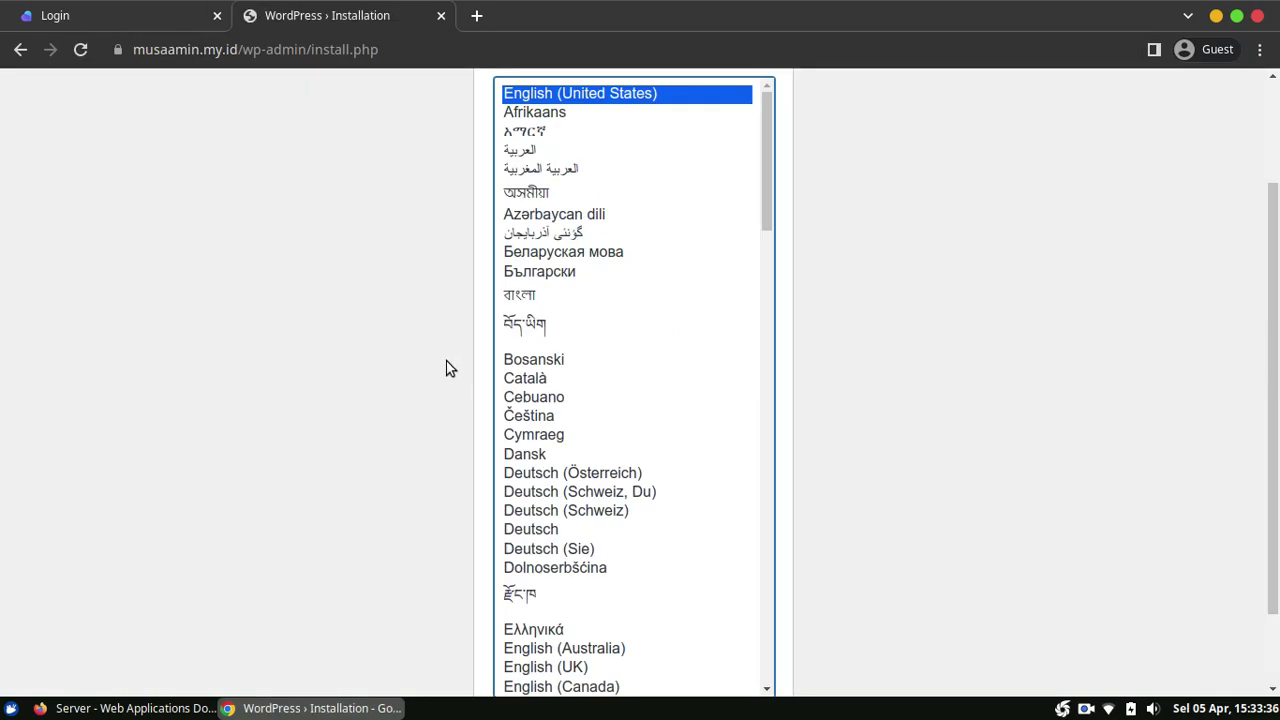
{"action": "scroll", "coordinate": [1263, 421], "scroll_direction": "up", "scroll_amount": 3}
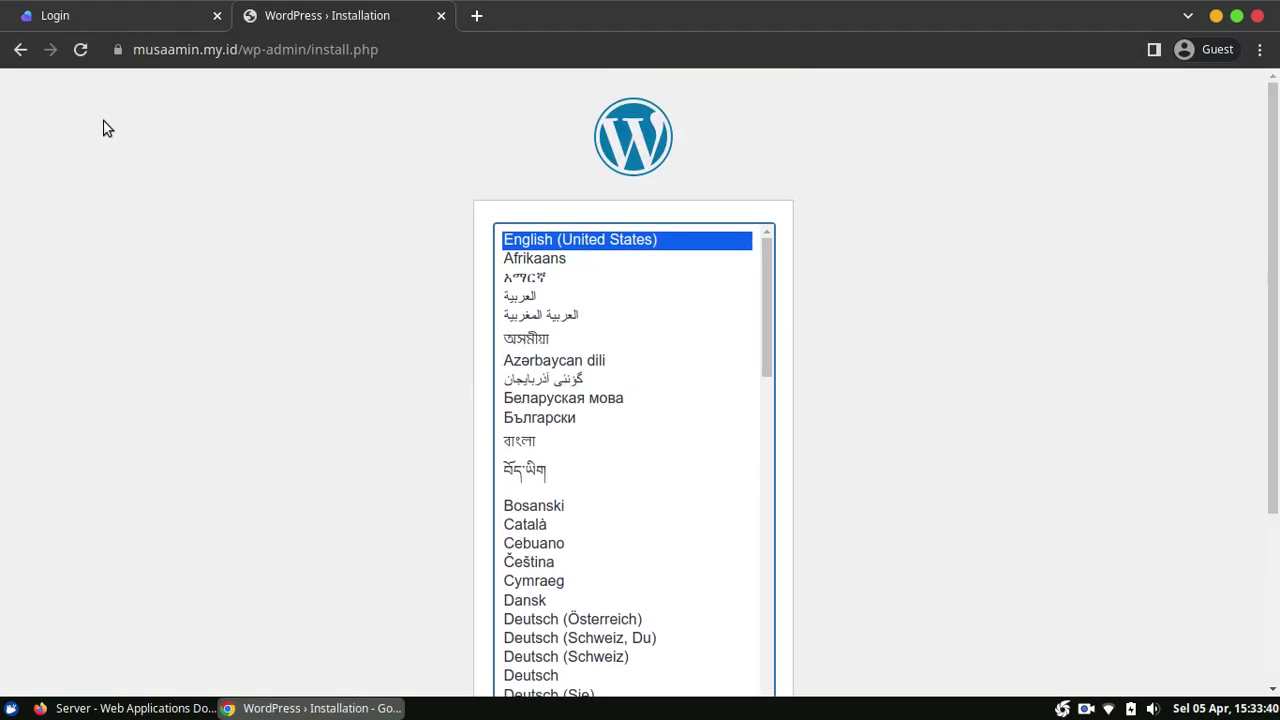
Step: Inspect the site's Cloudflare certificate, then continue with English (United States)
{"action": "left_click", "coordinate": [120, 48]}
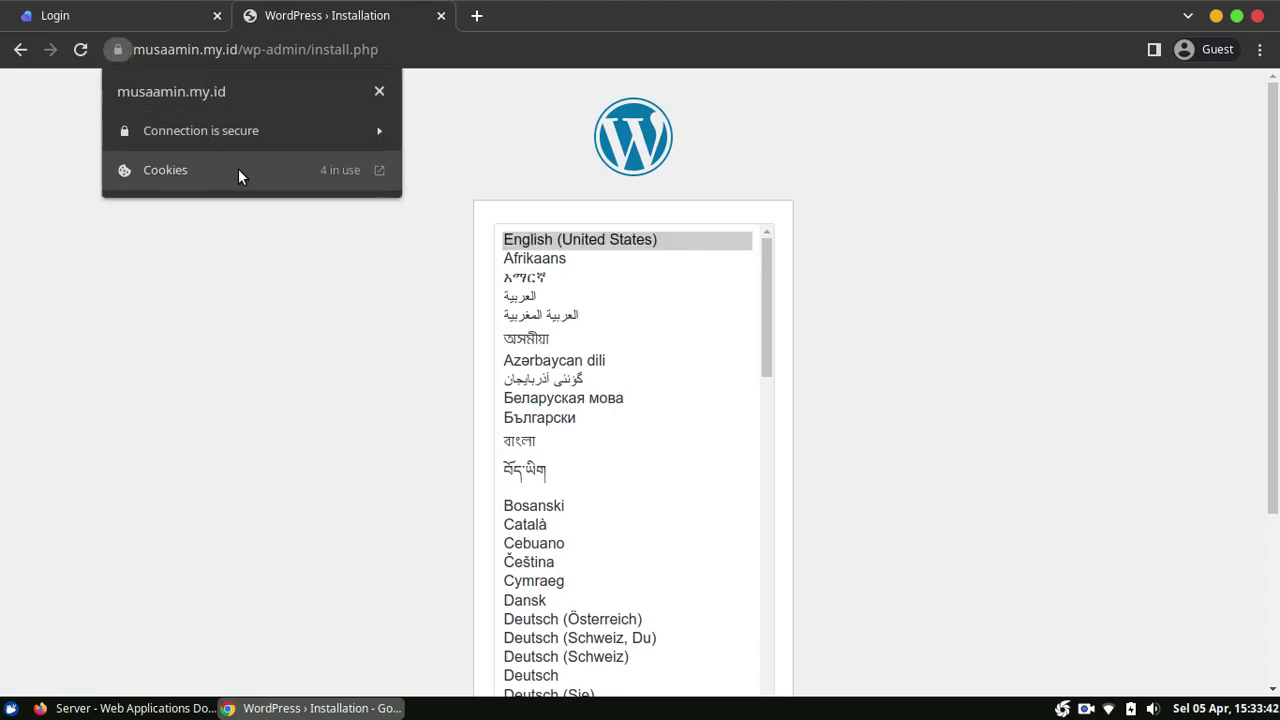
{"action": "left_click", "coordinate": [312, 133]}
{"action": "left_click", "coordinate": [251, 261]}
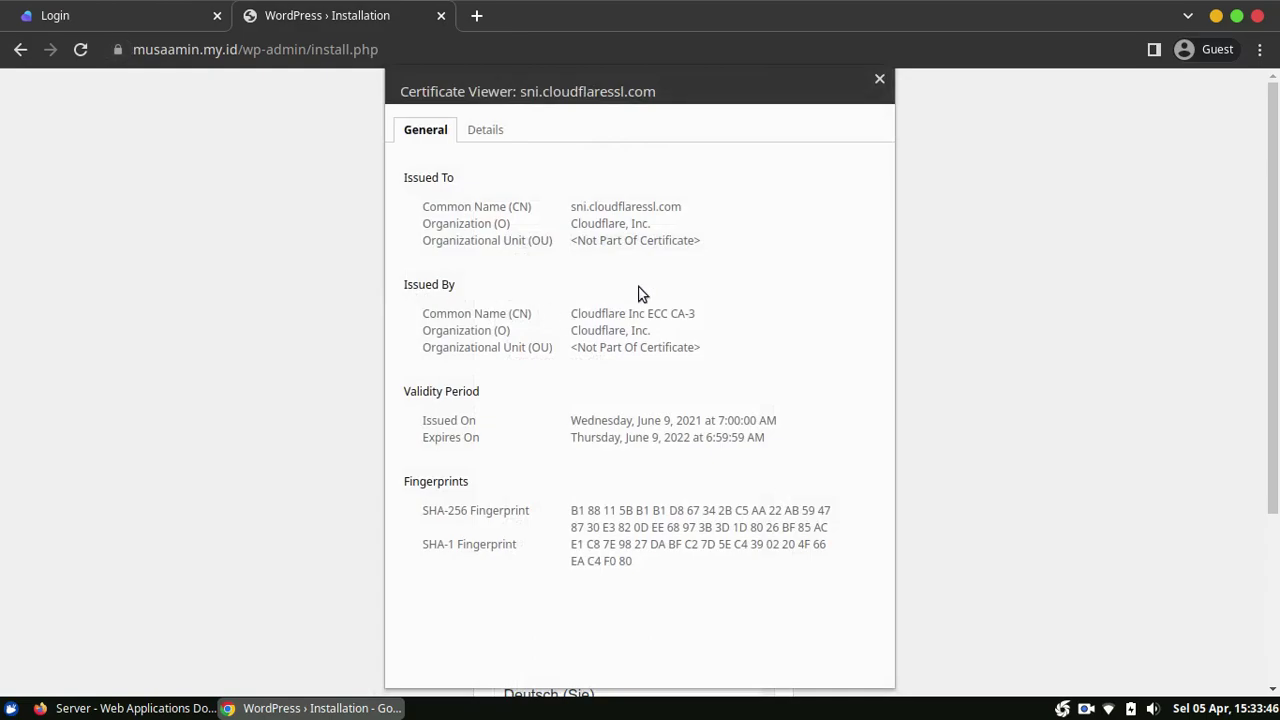
{"action": "left_click_drag", "start_coordinate": [591, 210], "coordinate": [694, 201]}
{"action": "left_click", "coordinate": [725, 200]}
{"action": "left_click", "coordinate": [880, 80]}
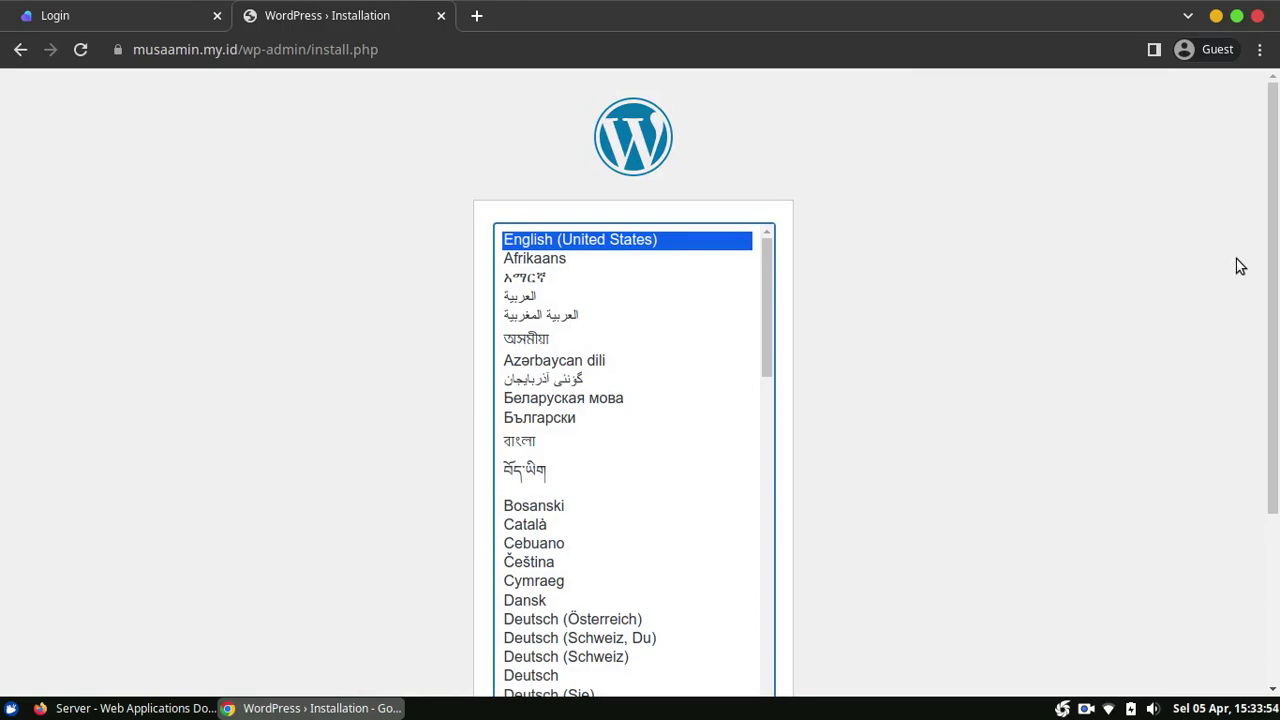
{"action": "left_click_drag", "start_coordinate": [1275, 215], "coordinate": [1251, 457]}
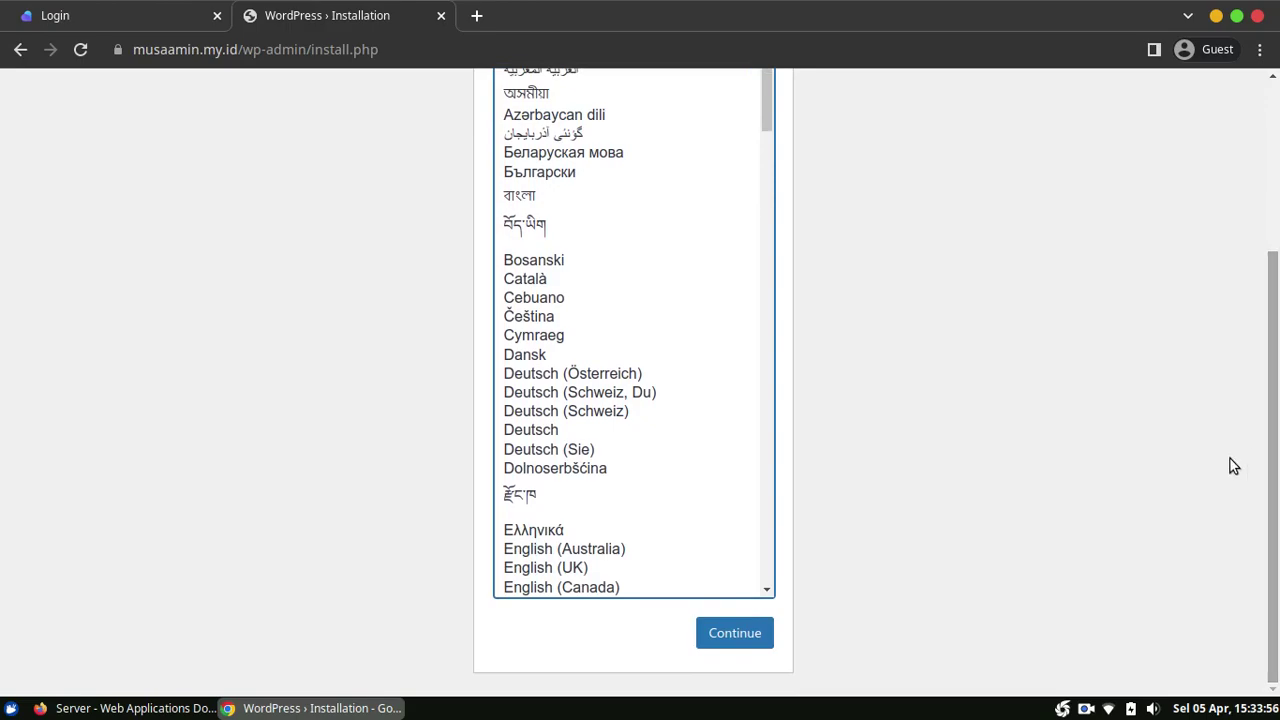
{"action": "left_click", "coordinate": [751, 643]}
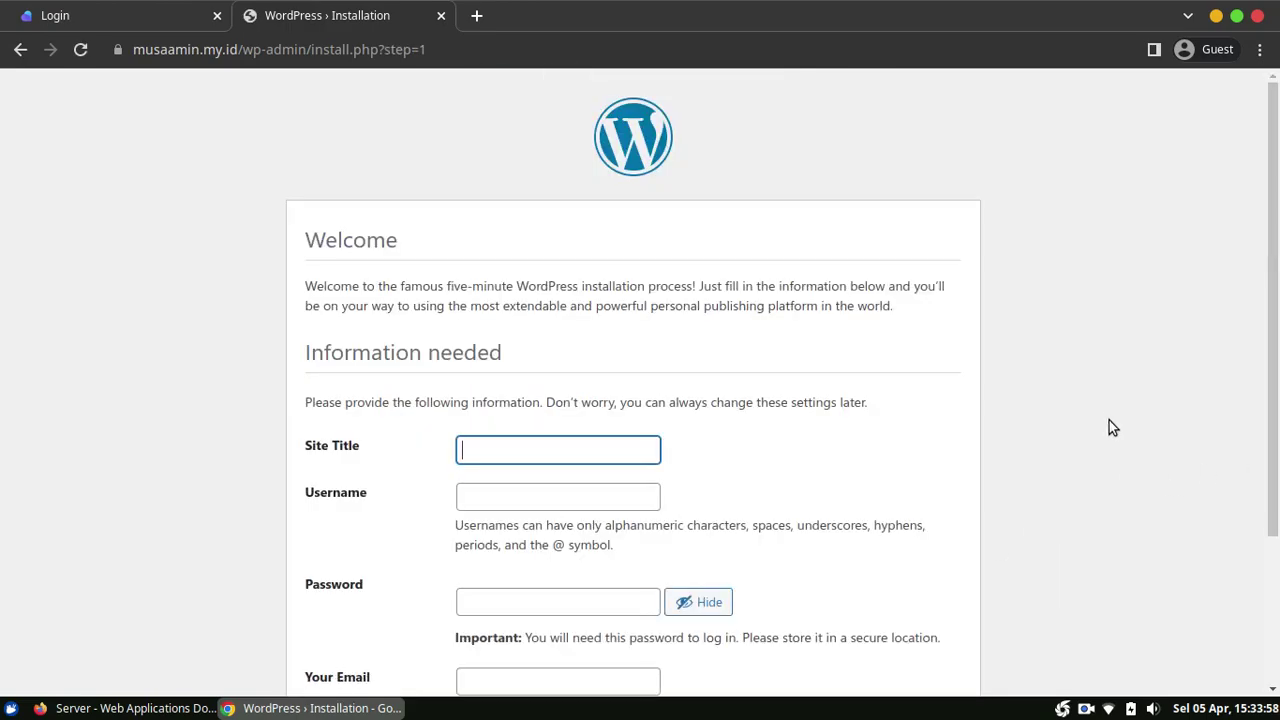
Step: Enter the site title, username admin, and a short password
{"action": "type", "text": "Musa Amin"}
{"action": "key", "text": "Tab"}
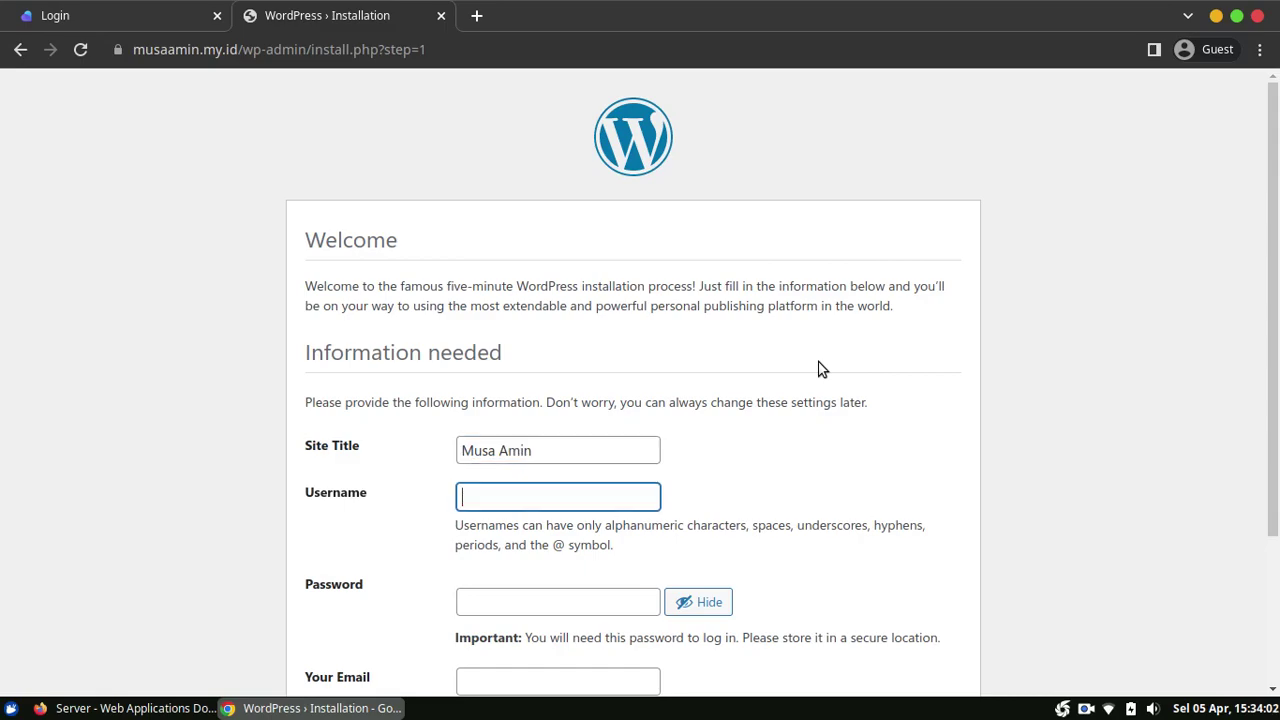
{"action": "type", "text": "admin"}
{"action": "key", "text": "Tab"}
{"action": "type", "text": "ad"}
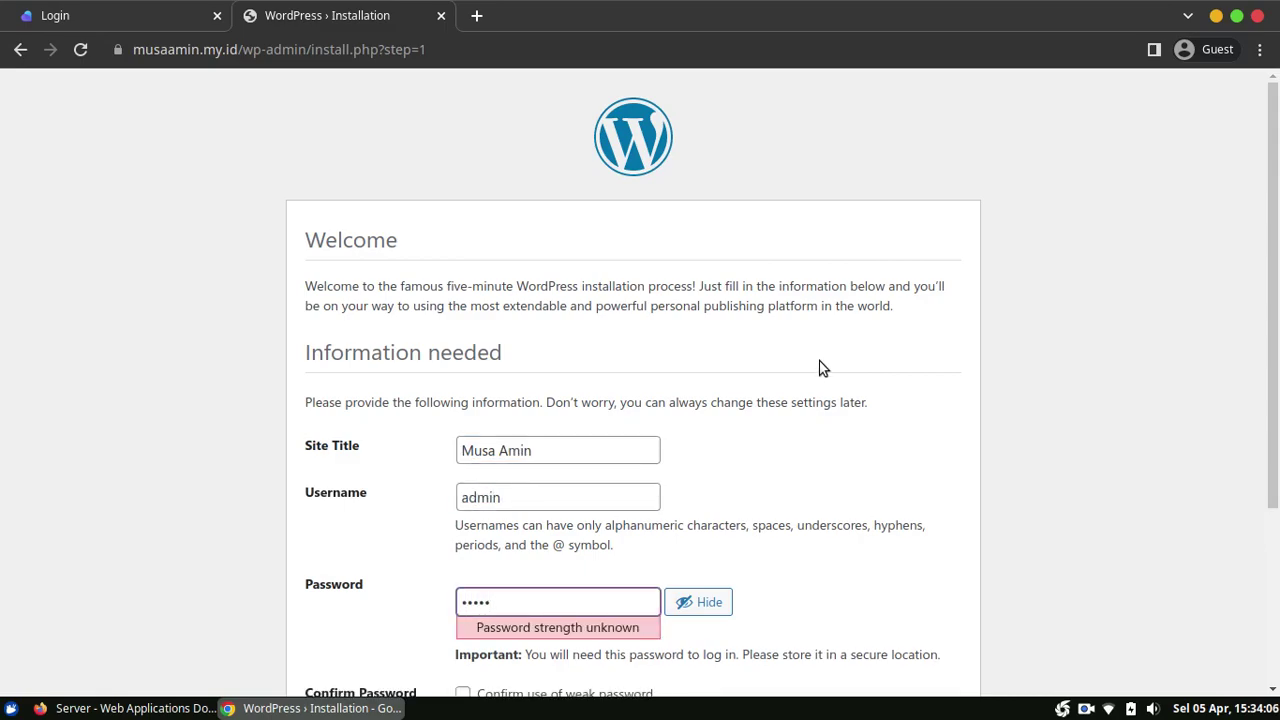
Step: Confirm the weak password, enter the e-mail address, install WordPress, and go to login
{"action": "scroll", "coordinate": [822, 368], "scroll_direction": "down", "scroll_amount": 1}
{"action": "left_click", "coordinate": [628, 545]}
{"action": "scroll", "coordinate": [800, 520], "scroll_direction": "down", "scroll_amount": 2}
{"action": "left_click", "coordinate": [628, 488]}
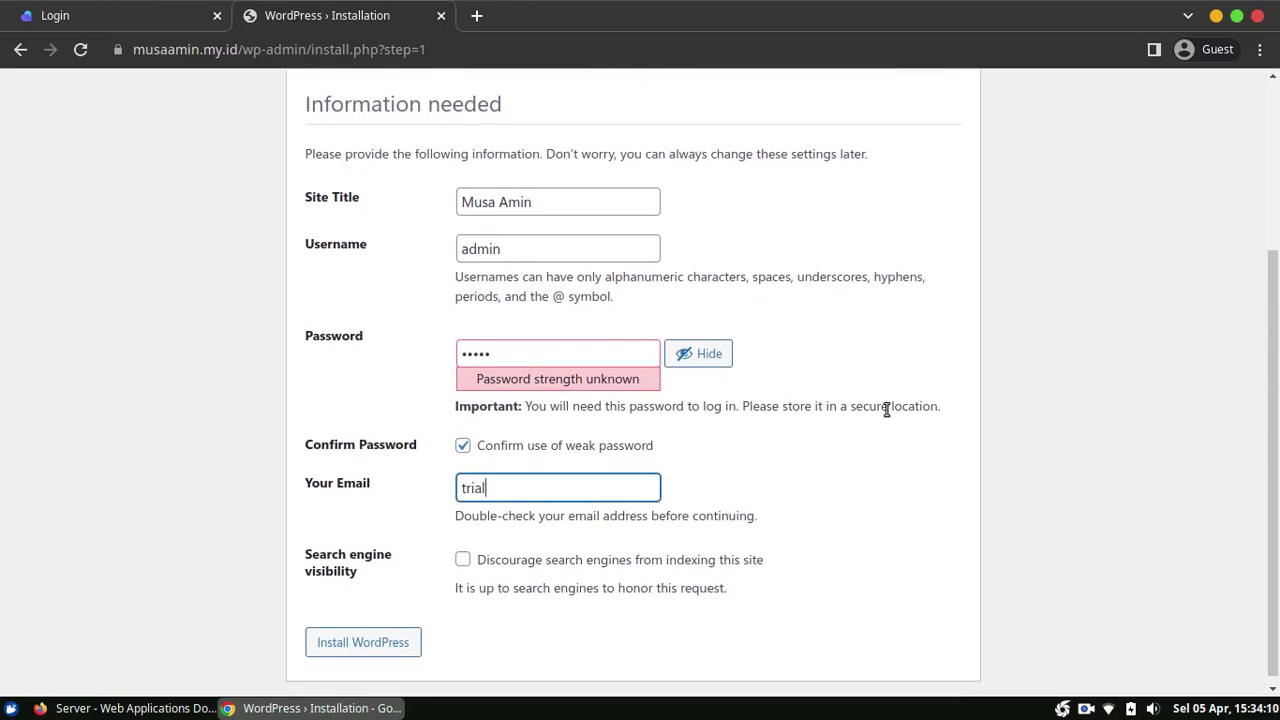
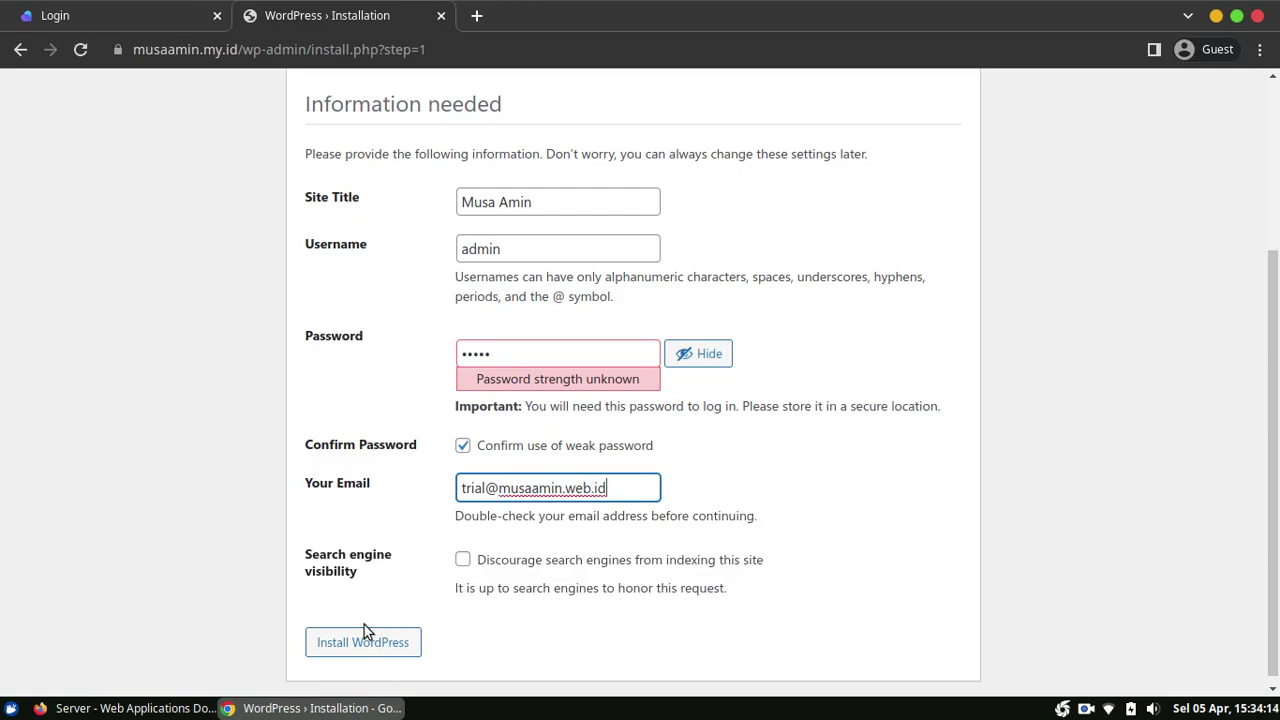
{"action": "left_click", "coordinate": [345, 643]}
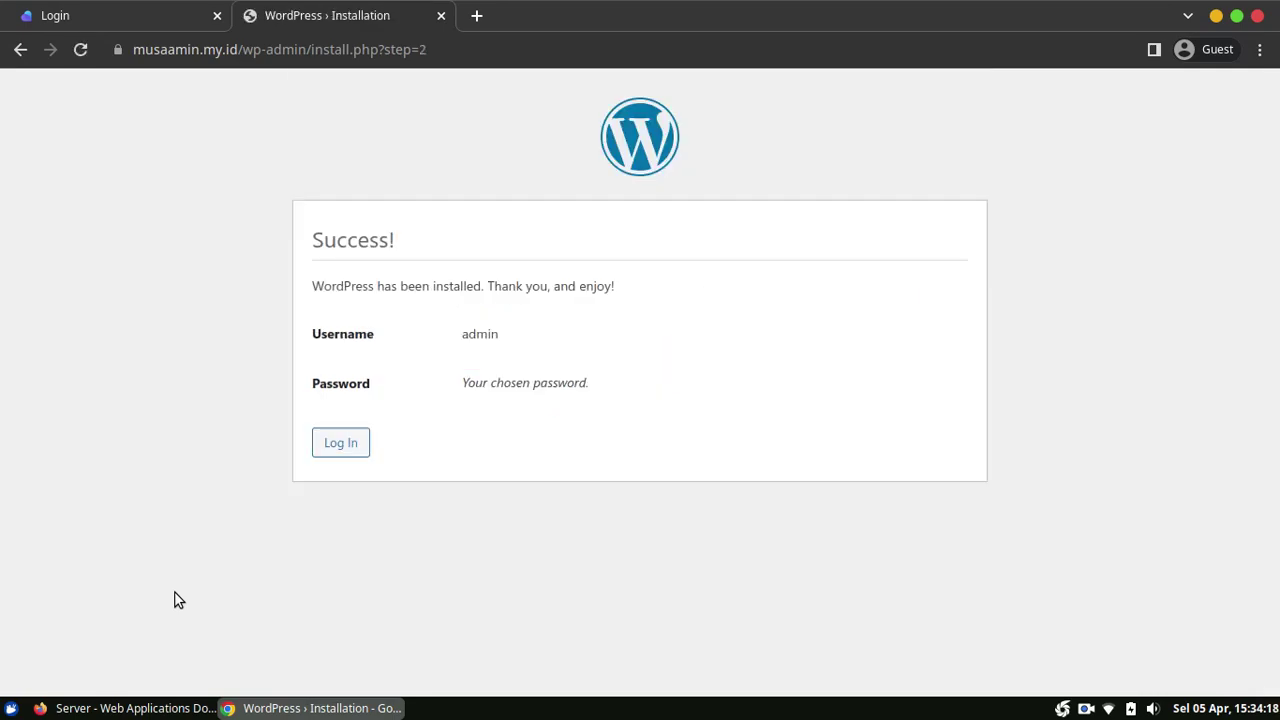
{"action": "left_click", "coordinate": [334, 447]}
Step: Log in as admin with the account password and dismiss the Welcome to WordPress panel
{"action": "type", "text": "admin"}
{"action": "key", "text": "Tab"}
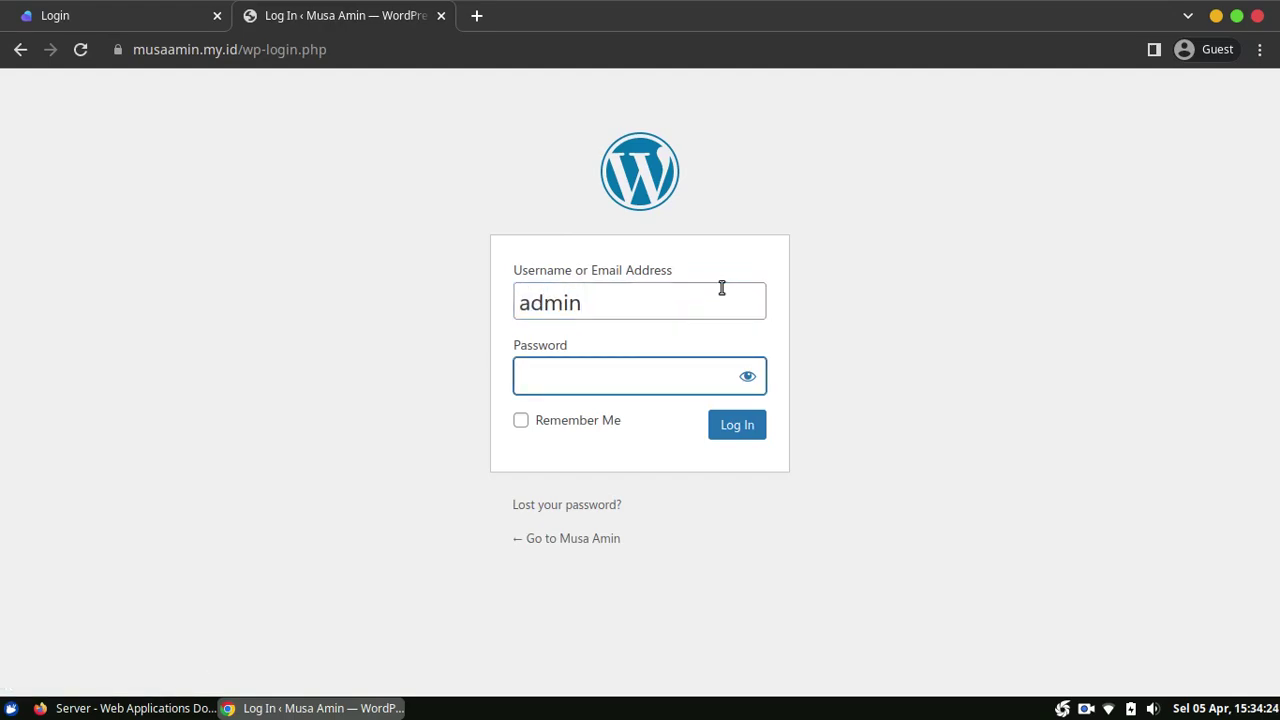
{"action": "type", "text": "admin"}
{"action": "key", "text": "Return"}
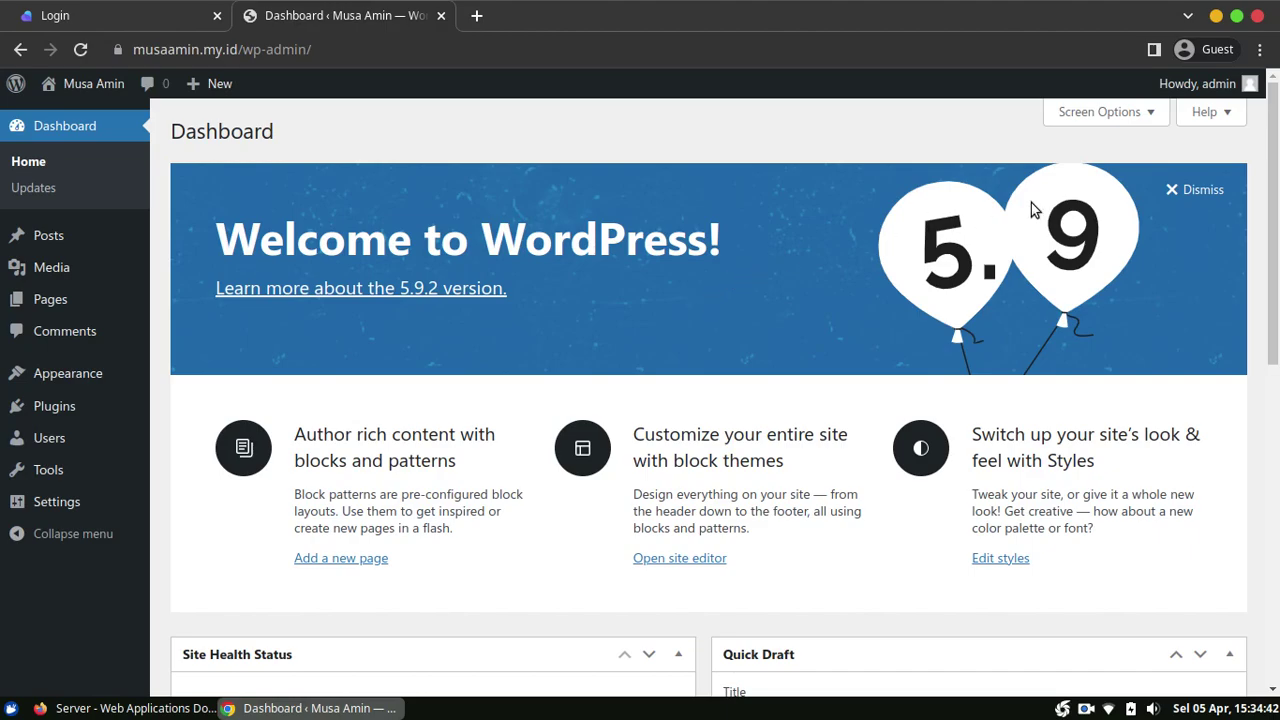
{"action": "left_click", "coordinate": [1205, 190]}
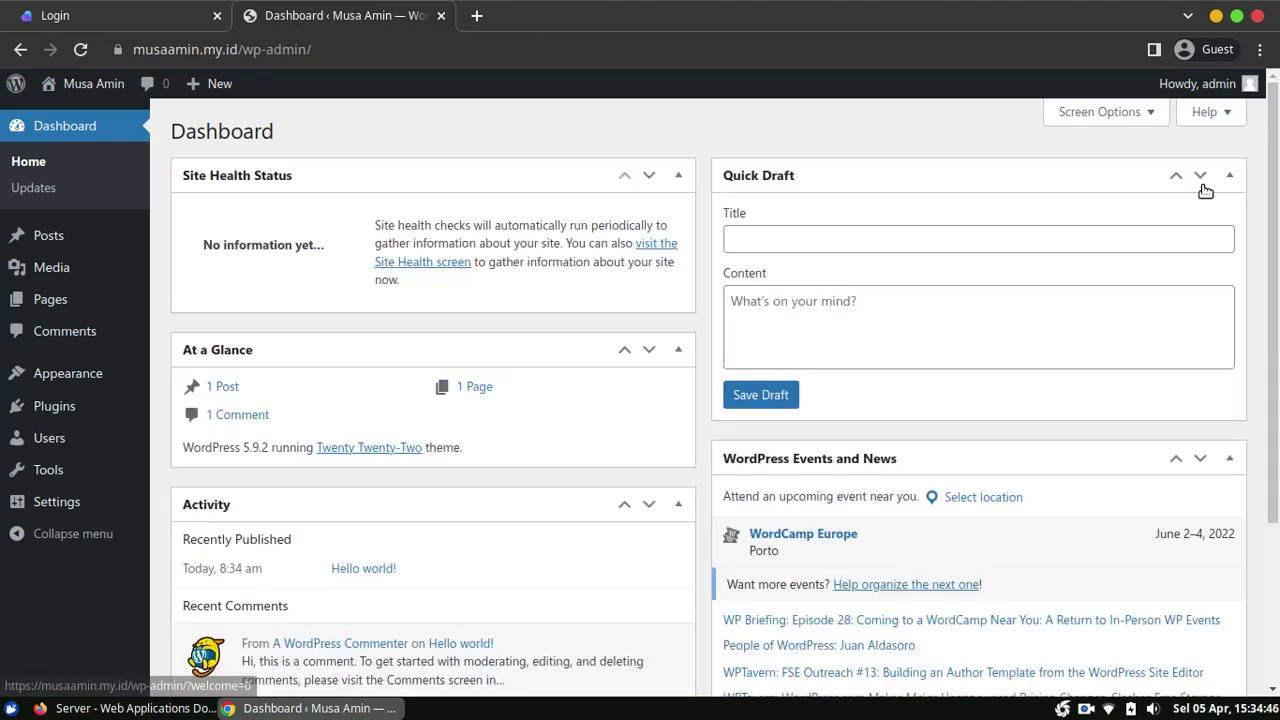
Step: Open the live site via Visit Site in a new tab and view the Hello world! post
{"action": "mouse_move", "coordinate": [90, 84]}
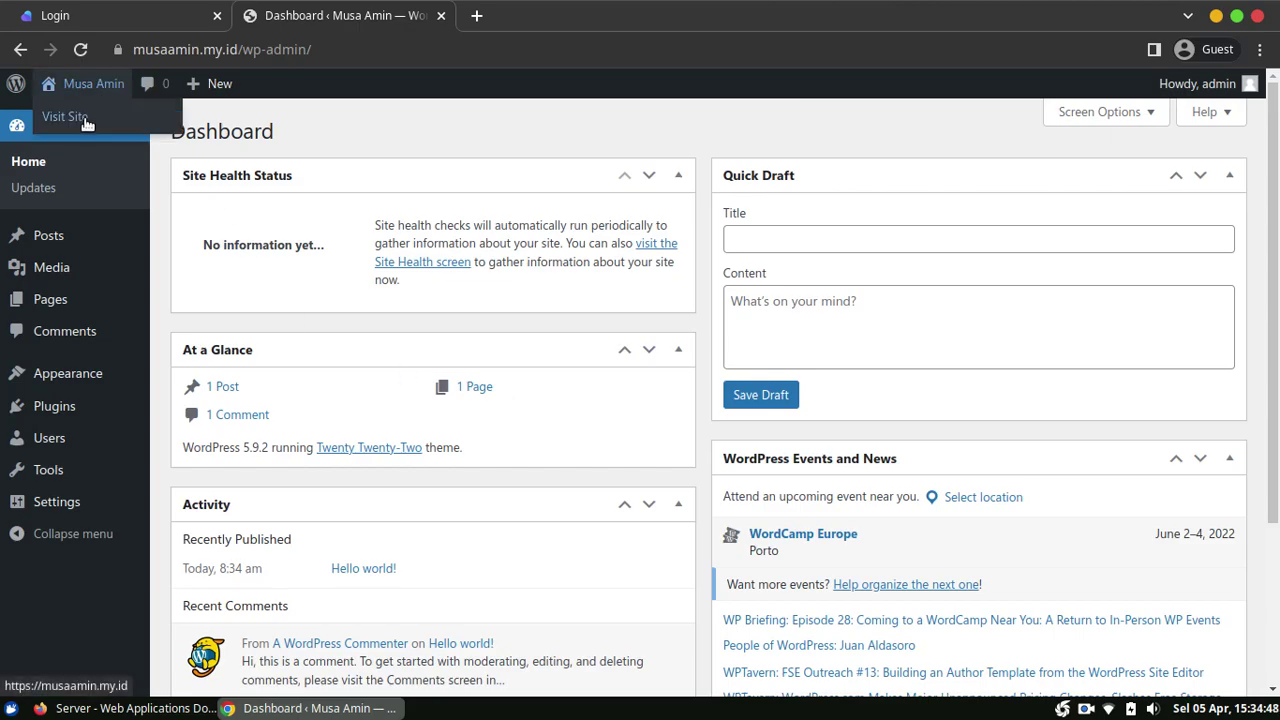
{"action": "right_click", "coordinate": [80, 118]}
{"action": "left_click", "coordinate": [98, 138]}
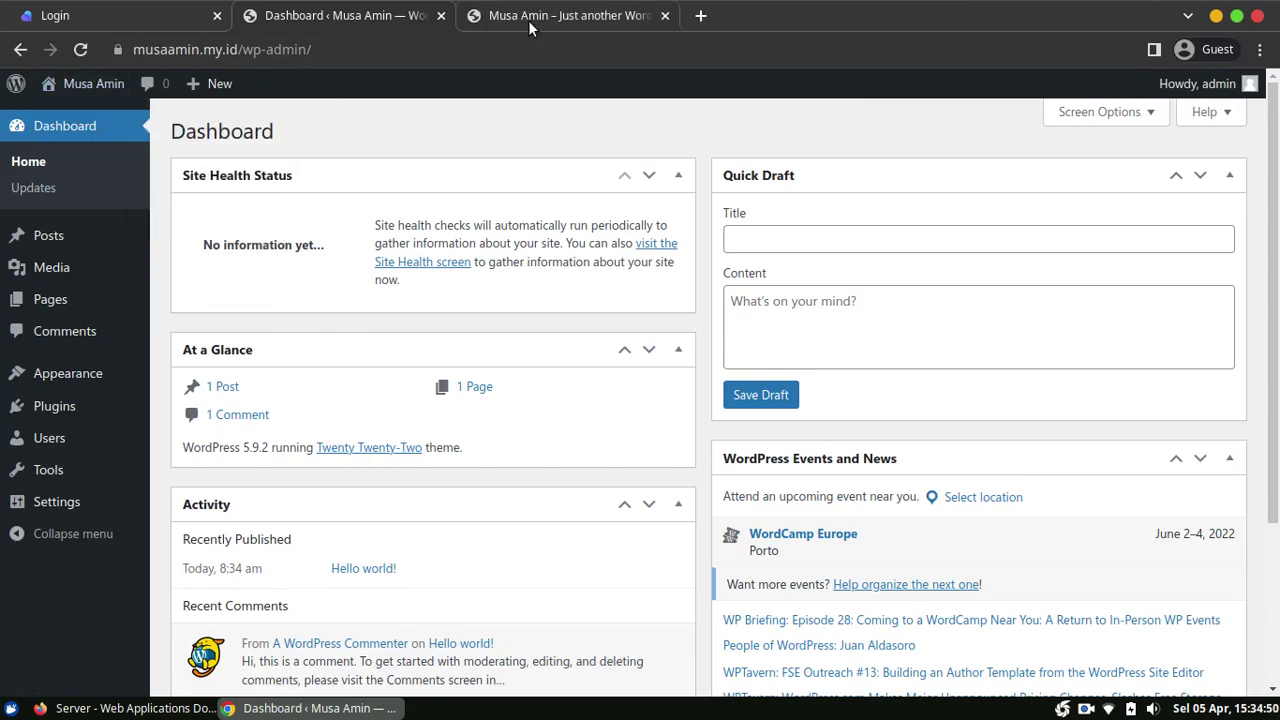
{"action": "left_click", "coordinate": [536, 20]}
{"action": "left_click_drag", "start_coordinate": [1274, 169], "coordinate": [1273, 380]}
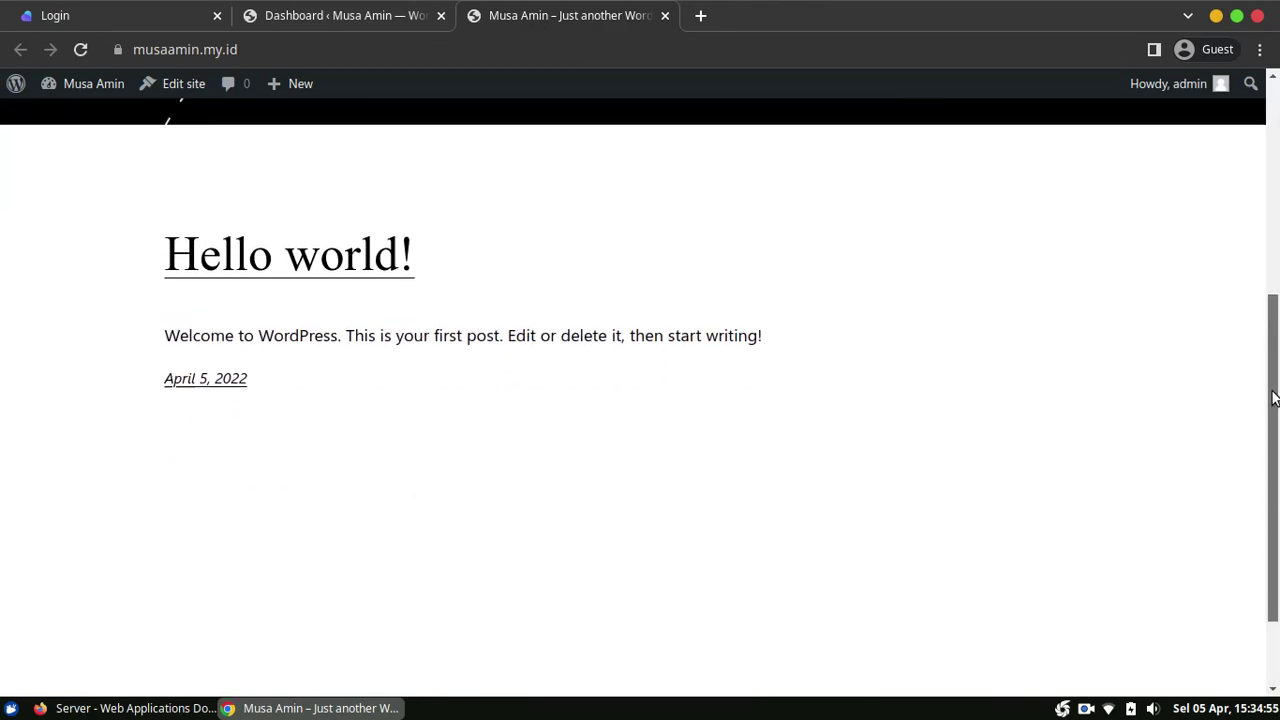
{"action": "left_click", "coordinate": [398, 258]}
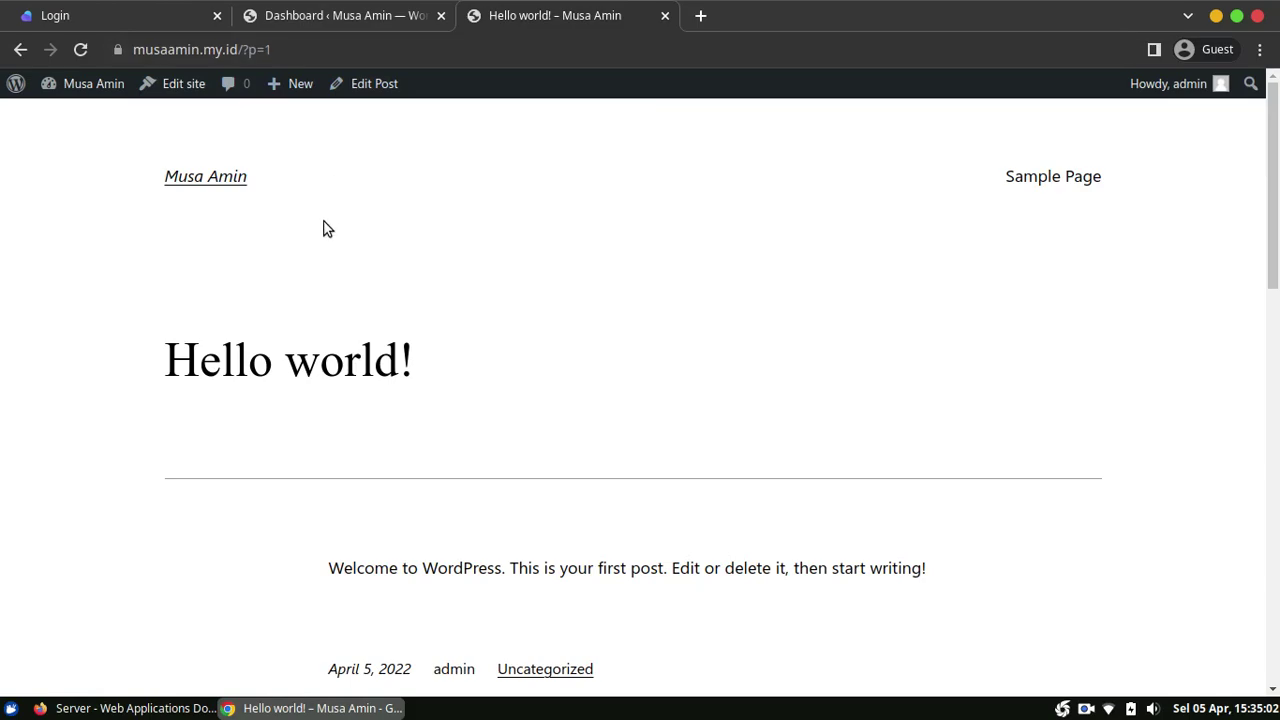
Step: Set WordPress permalinks to Post name (/%postname%/) and save the changes
{"action": "left_click", "coordinate": [364, 17]}
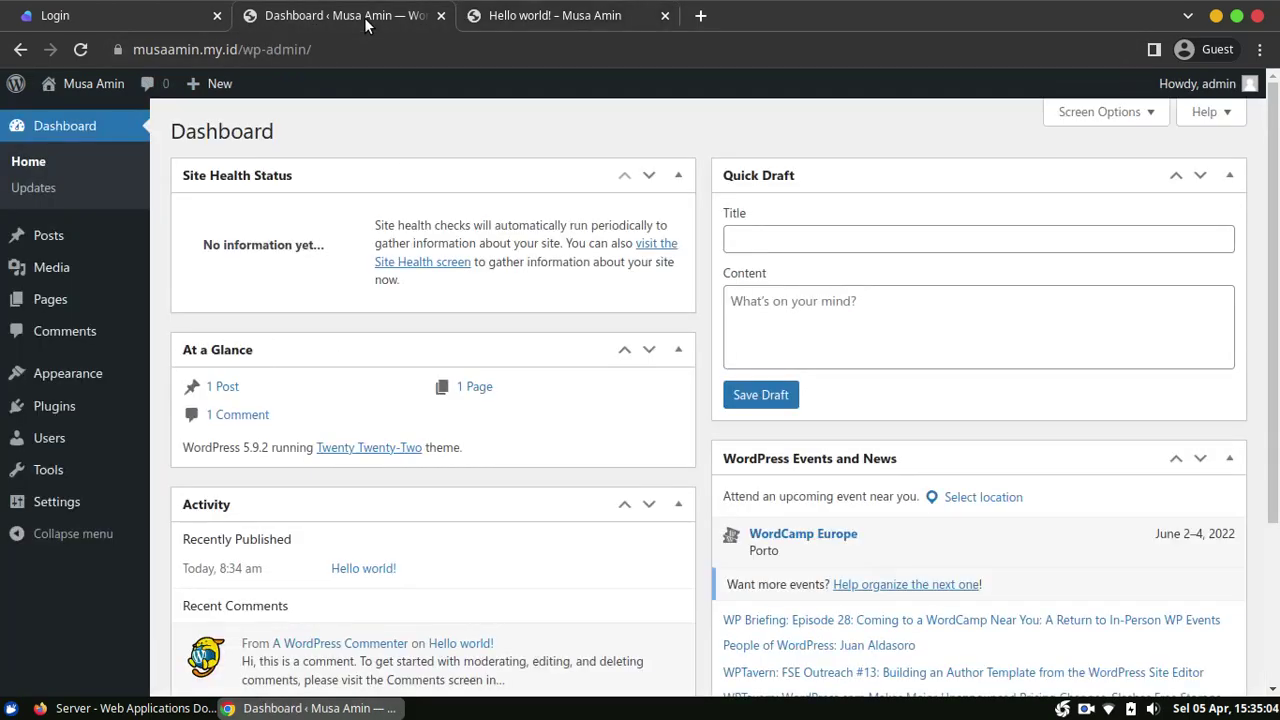
{"action": "mouse_move", "coordinate": [56, 501]}
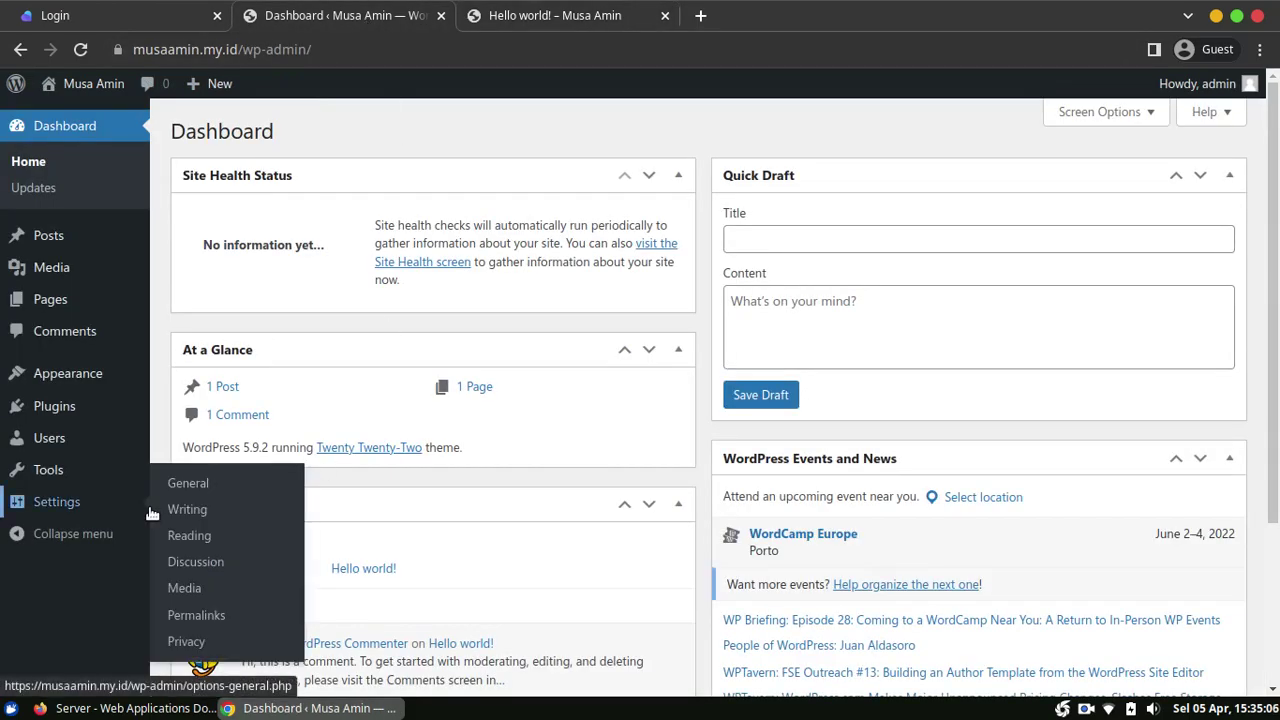
{"action": "left_click", "coordinate": [203, 616]}
{"action": "scroll", "coordinate": [853, 341], "scroll_direction": "down", "scroll_amount": 2}
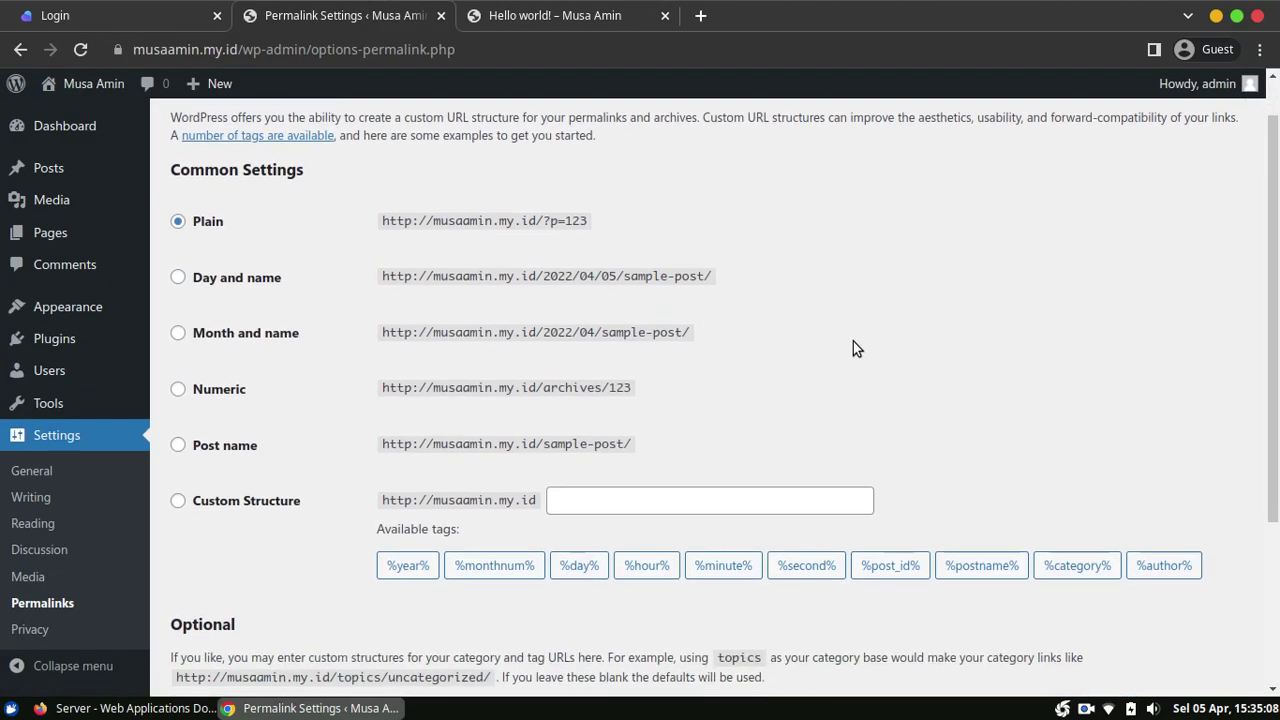
{"action": "left_click", "coordinate": [234, 403]}
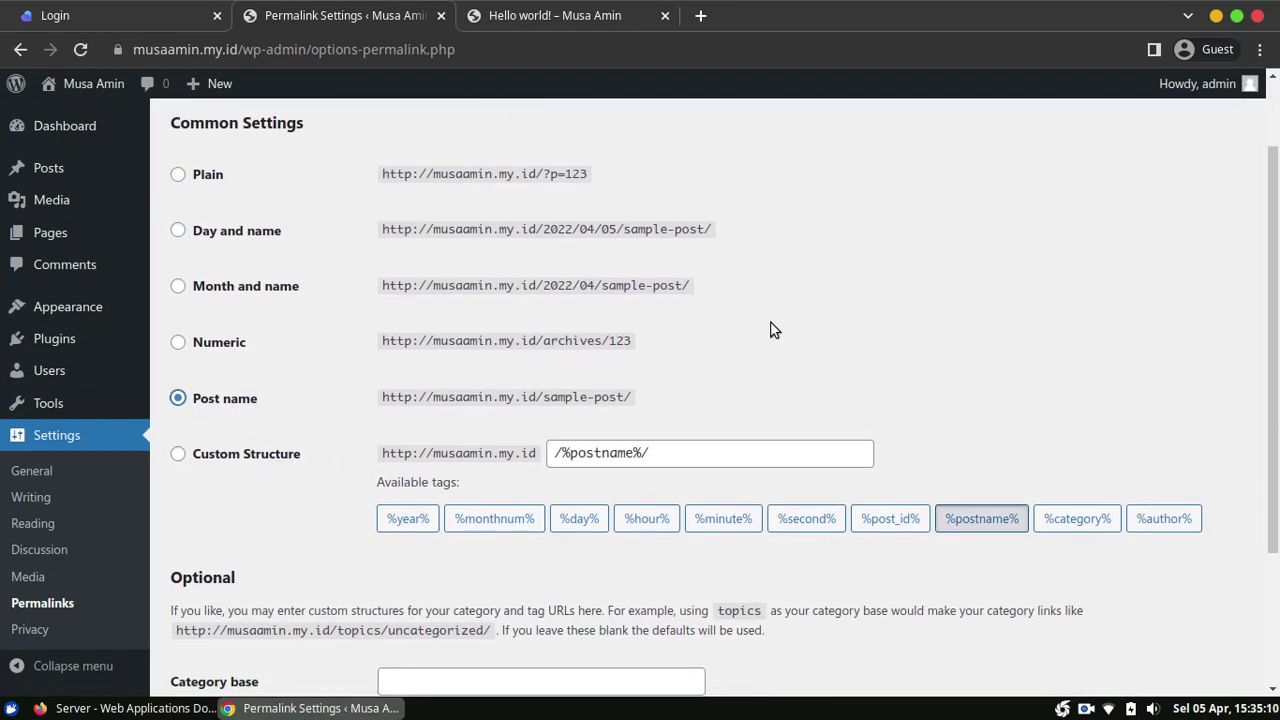
{"action": "scroll", "coordinate": [716, 394], "scroll_direction": "down", "scroll_amount": 2}
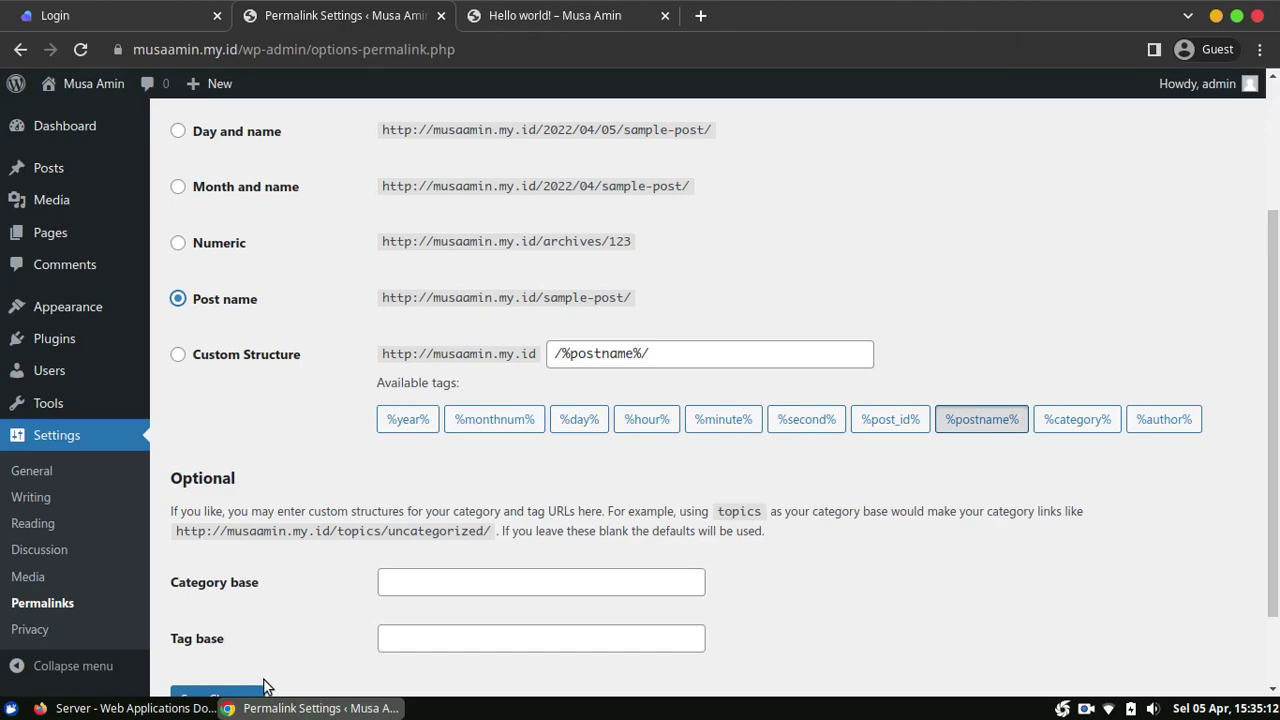
{"action": "scroll", "coordinate": [290, 640], "scroll_direction": "down", "scroll_amount": 2}
{"action": "left_click", "coordinate": [232, 600]}
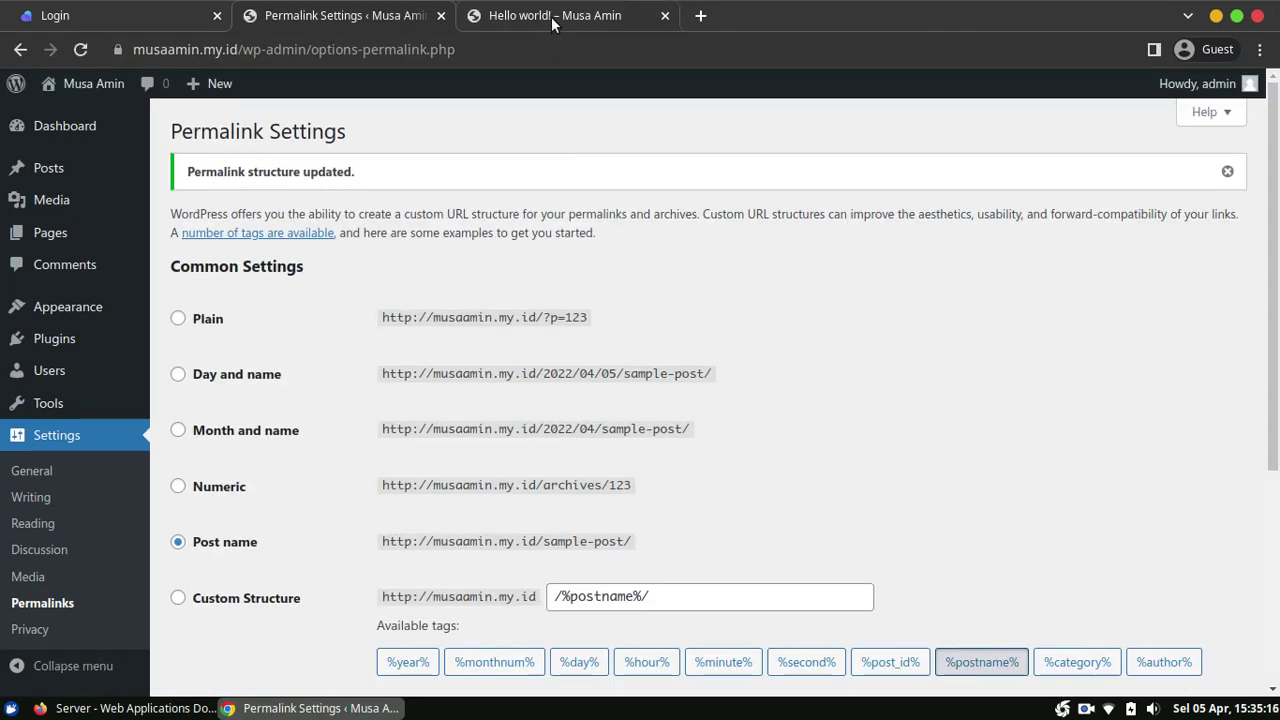
Step: Verify the Hello world! post now opens at /hello-world/, then return to Permalink Settings
{"action": "left_click", "coordinate": [555, 18]}
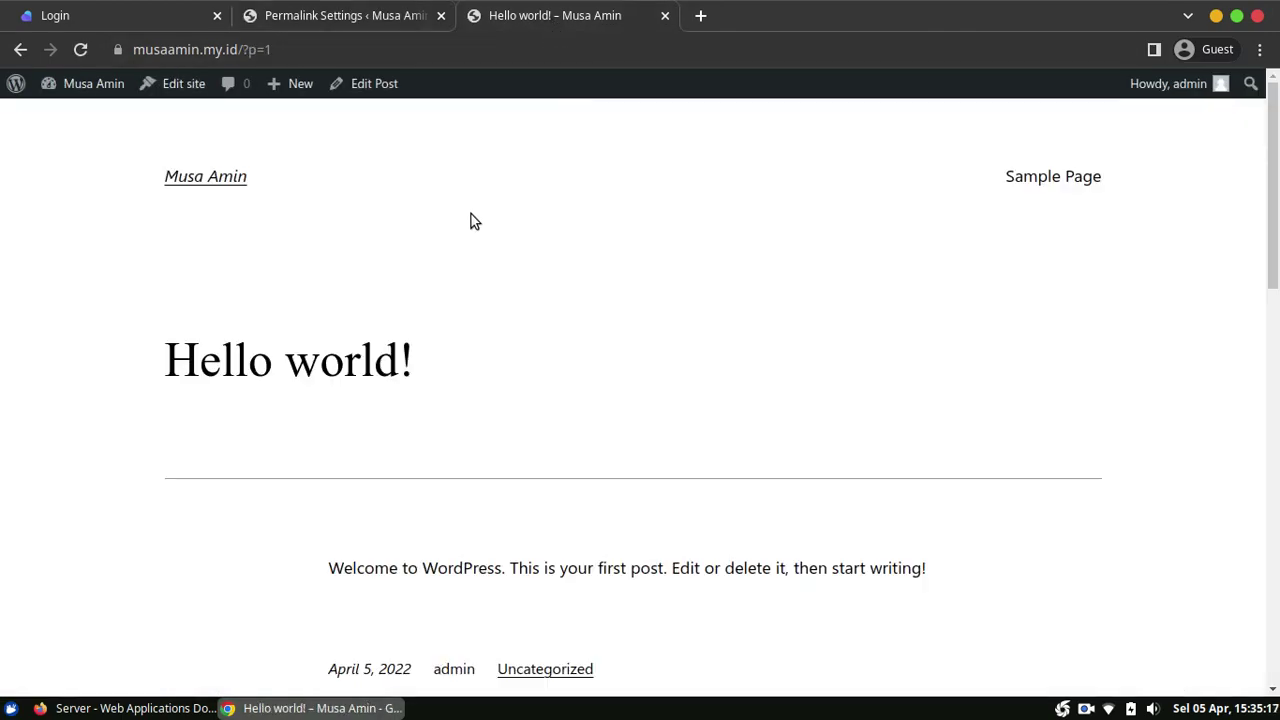
{"action": "left_click", "coordinate": [226, 186]}
{"action": "scroll", "coordinate": [471, 366], "scroll_direction": "down", "scroll_amount": 2}
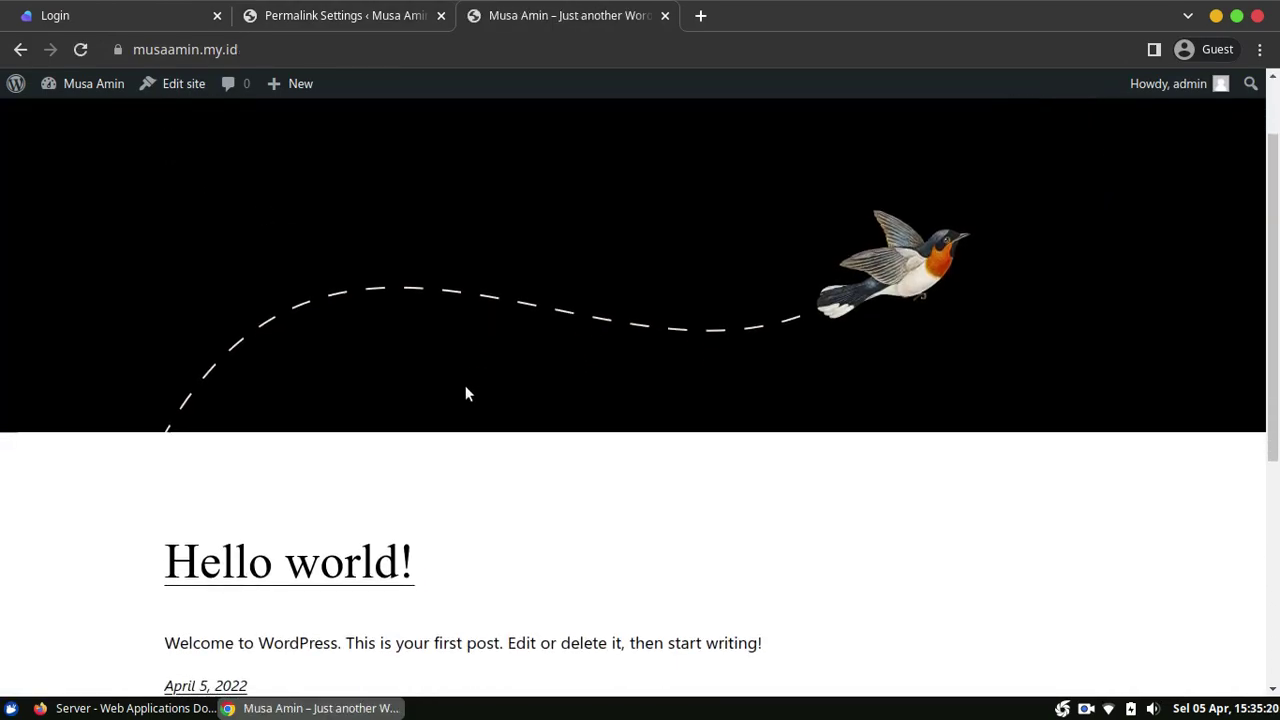
{"action": "left_click", "coordinate": [349, 573]}
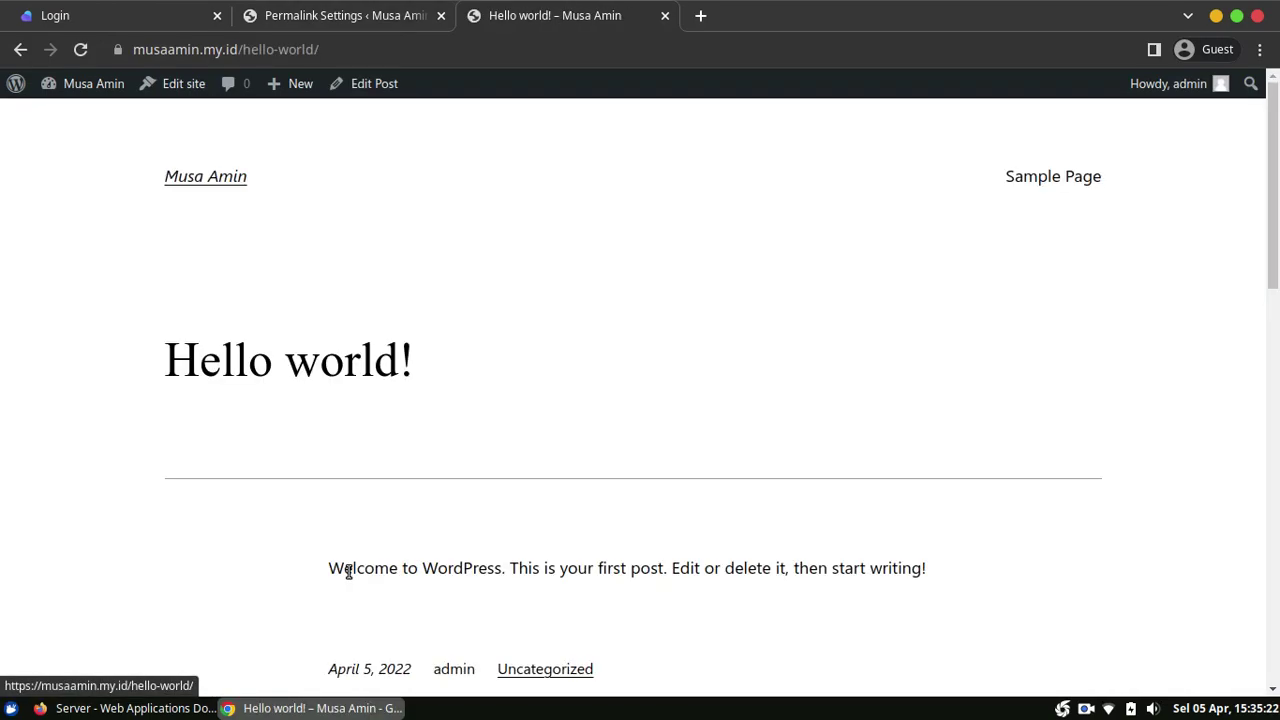
{"action": "left_click", "coordinate": [361, 22]}
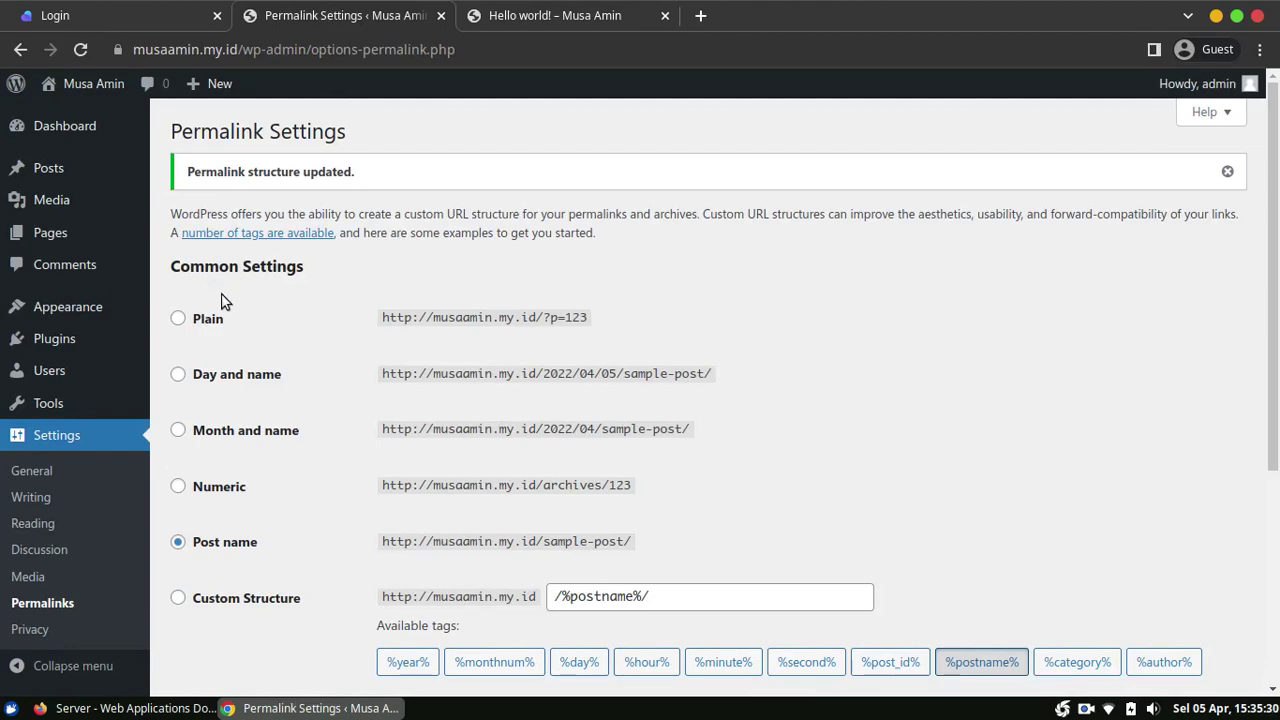
Step: Delete the Twenty Twenty theme from its Theme Details under Appearance > Themes
{"action": "mouse_move", "coordinate": [104, 311]}
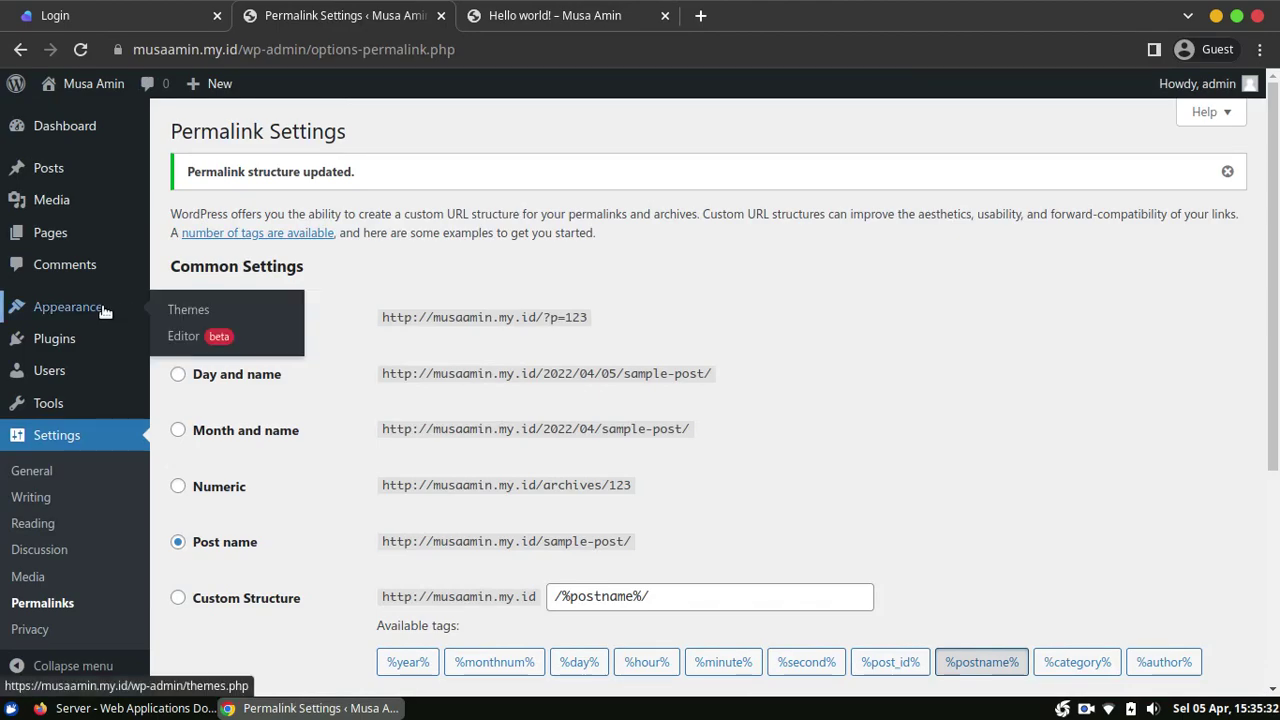
{"action": "left_click", "coordinate": [172, 307]}
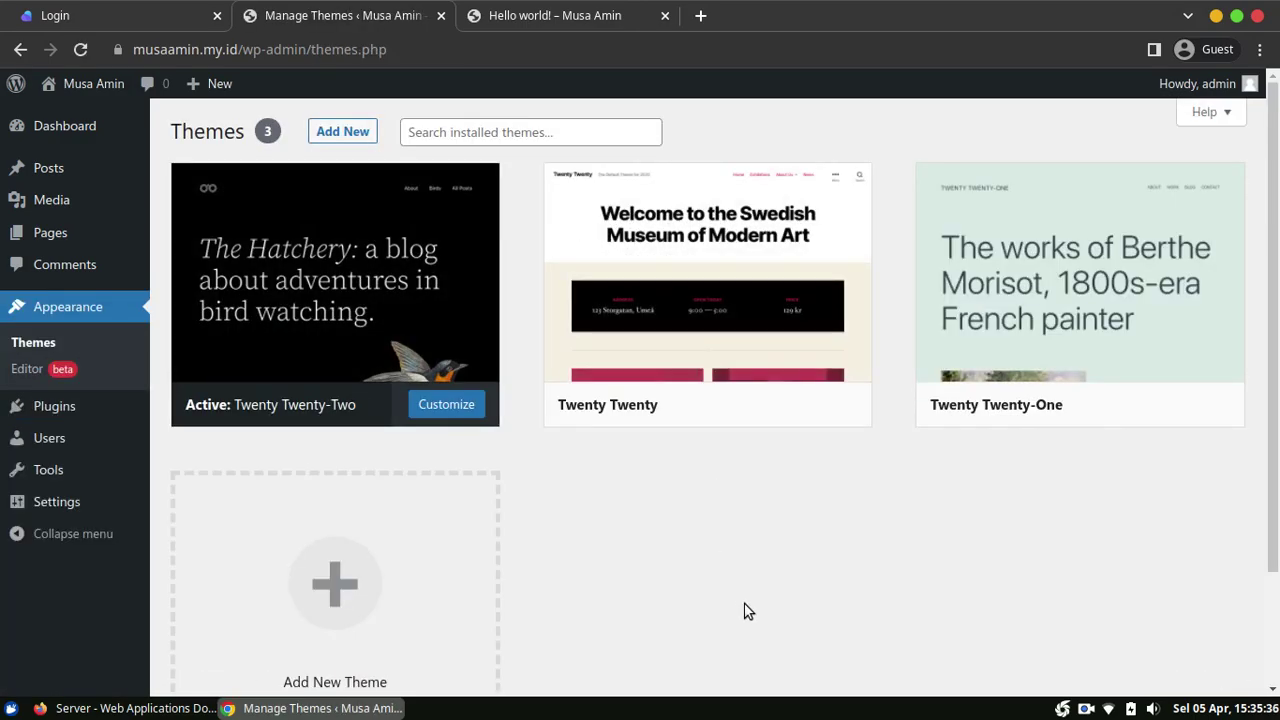
{"action": "mouse_move", "coordinate": [750, 293]}
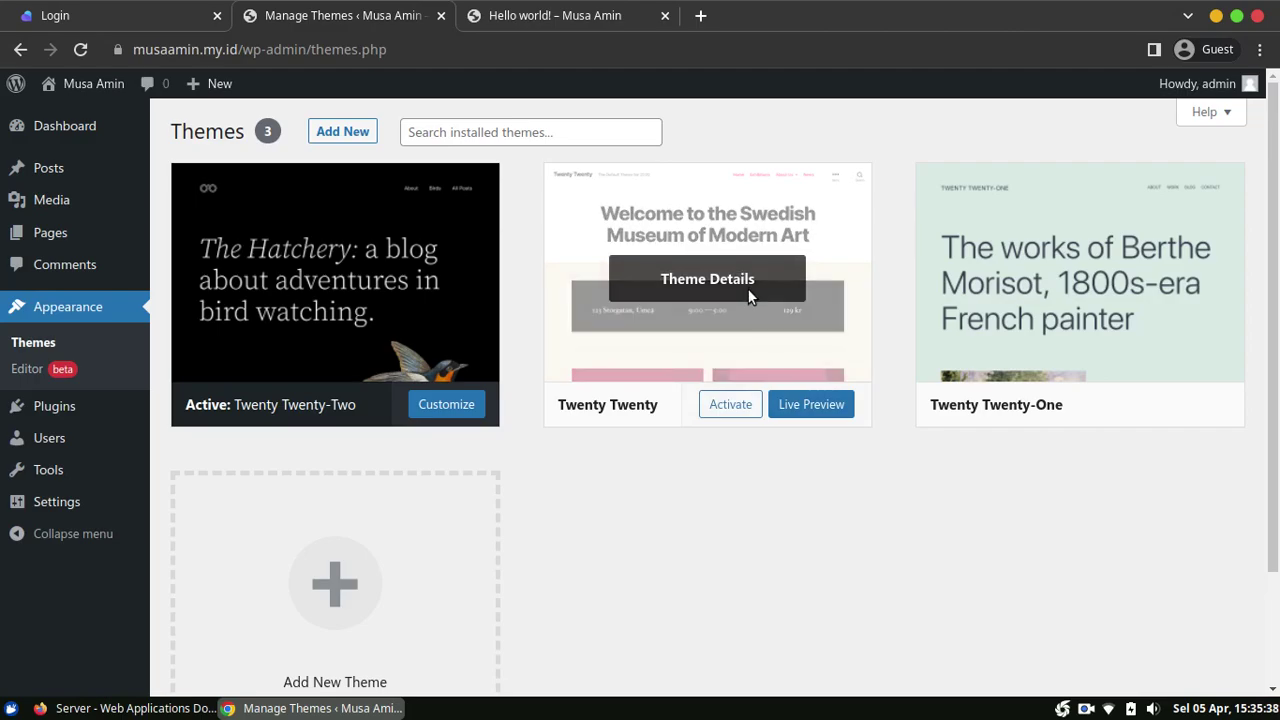
{"action": "left_click", "coordinate": [748, 292]}
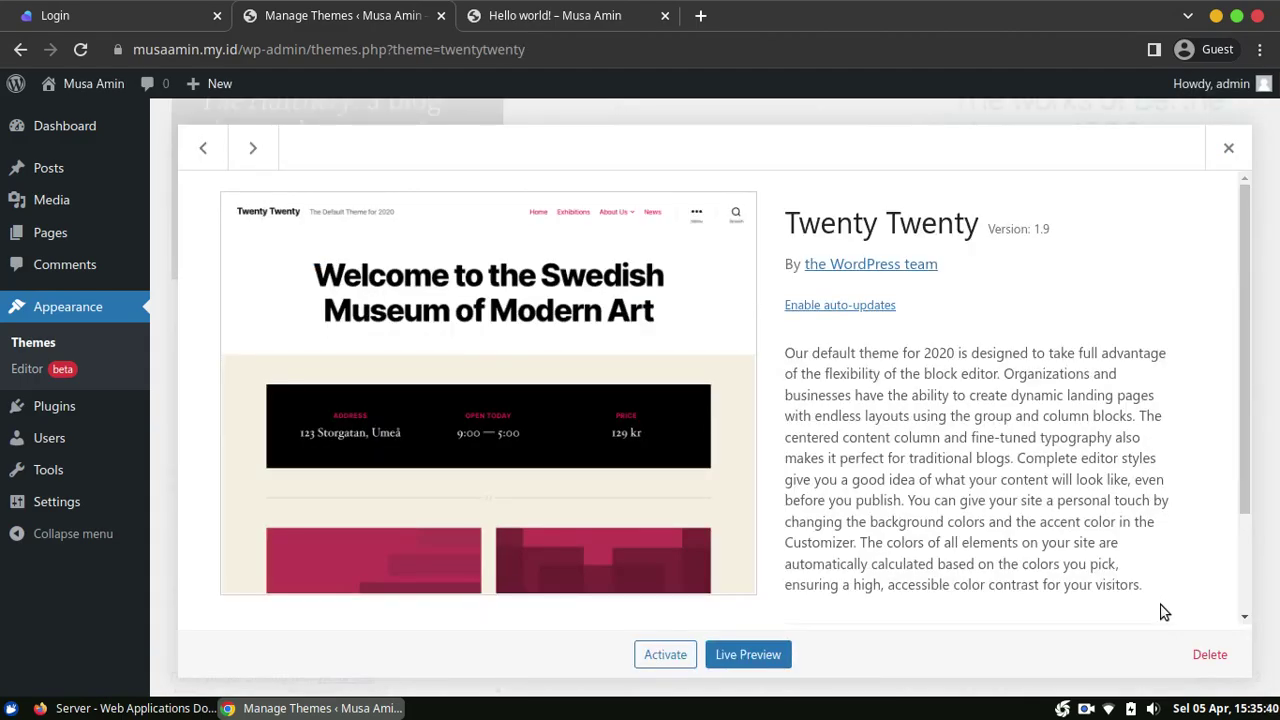
{"action": "left_click", "coordinate": [1195, 658]}
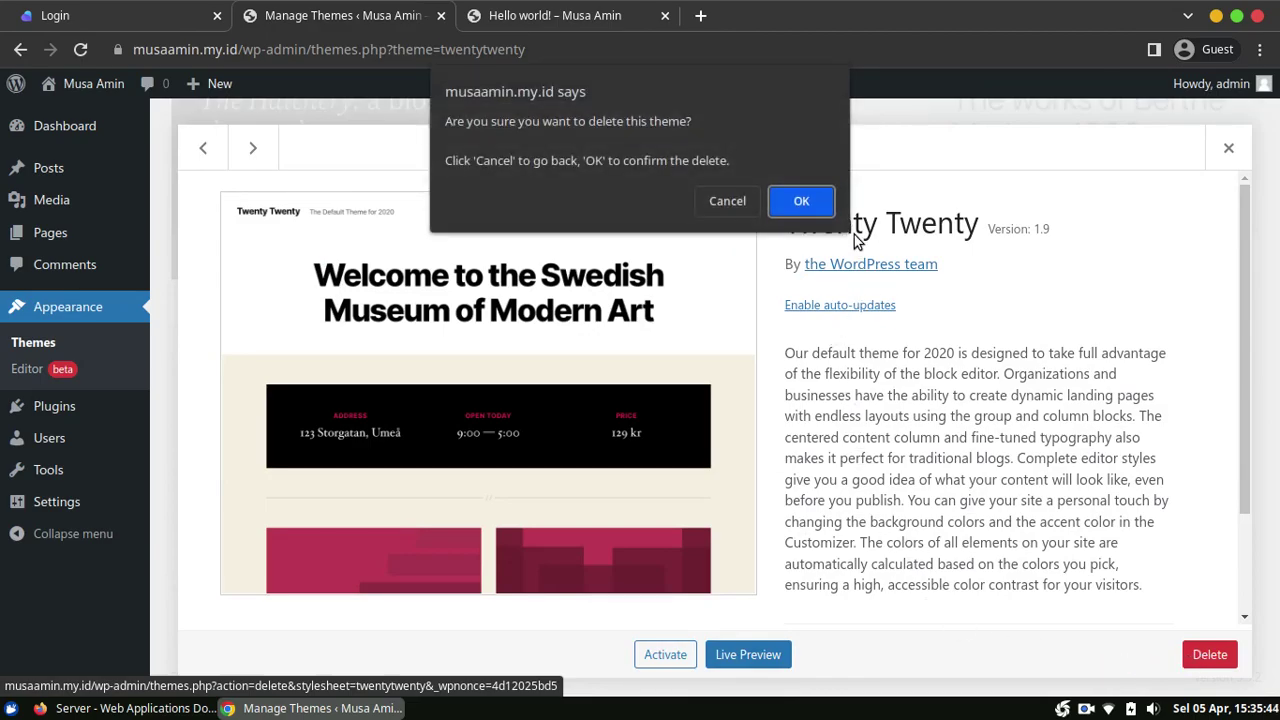
{"action": "left_click", "coordinate": [801, 203]}
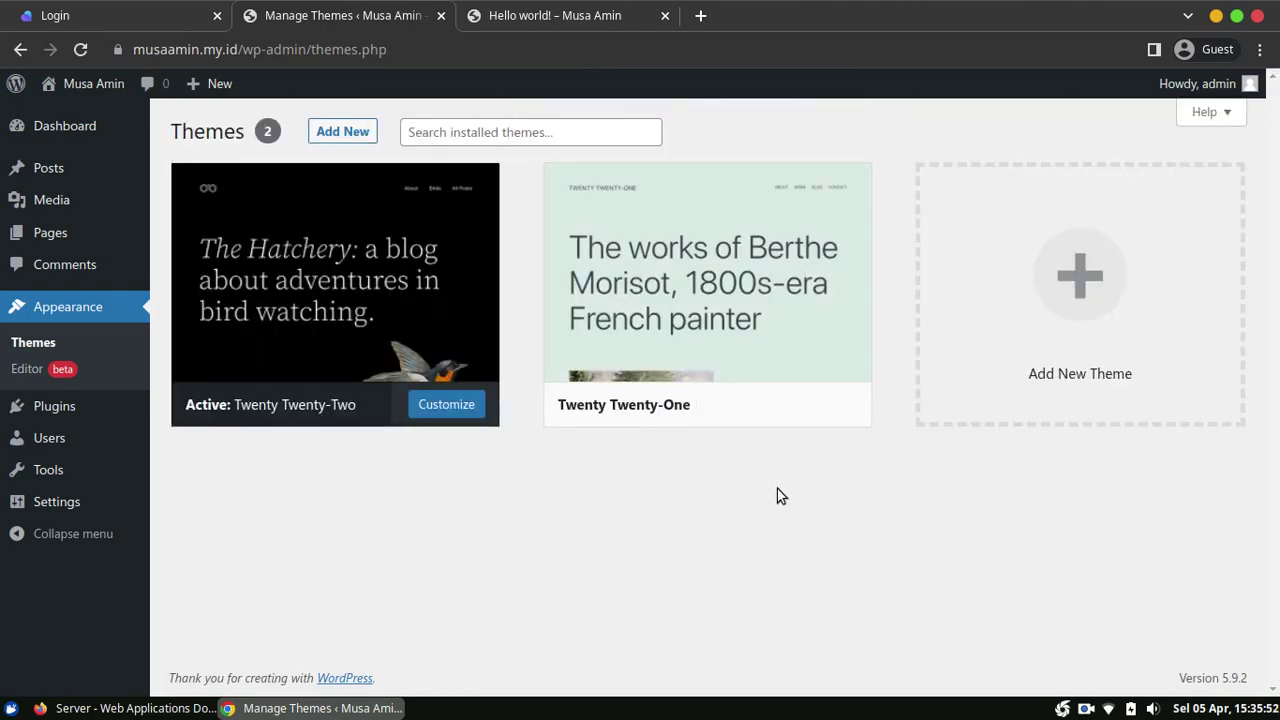
Step: Install the Astra theme from the Add New themes page
{"action": "left_click", "coordinate": [363, 137]}
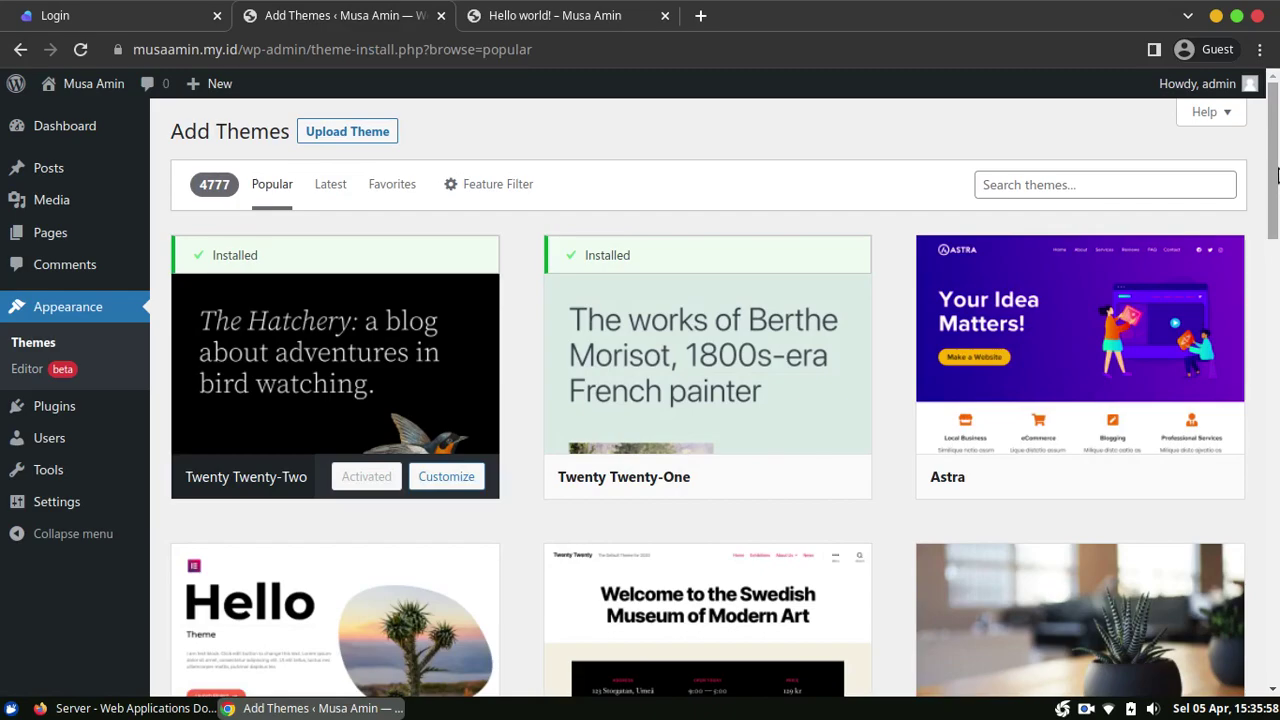
{"action": "scroll", "coordinate": [1277, 175], "scroll_direction": "down", "scroll_amount": 2}
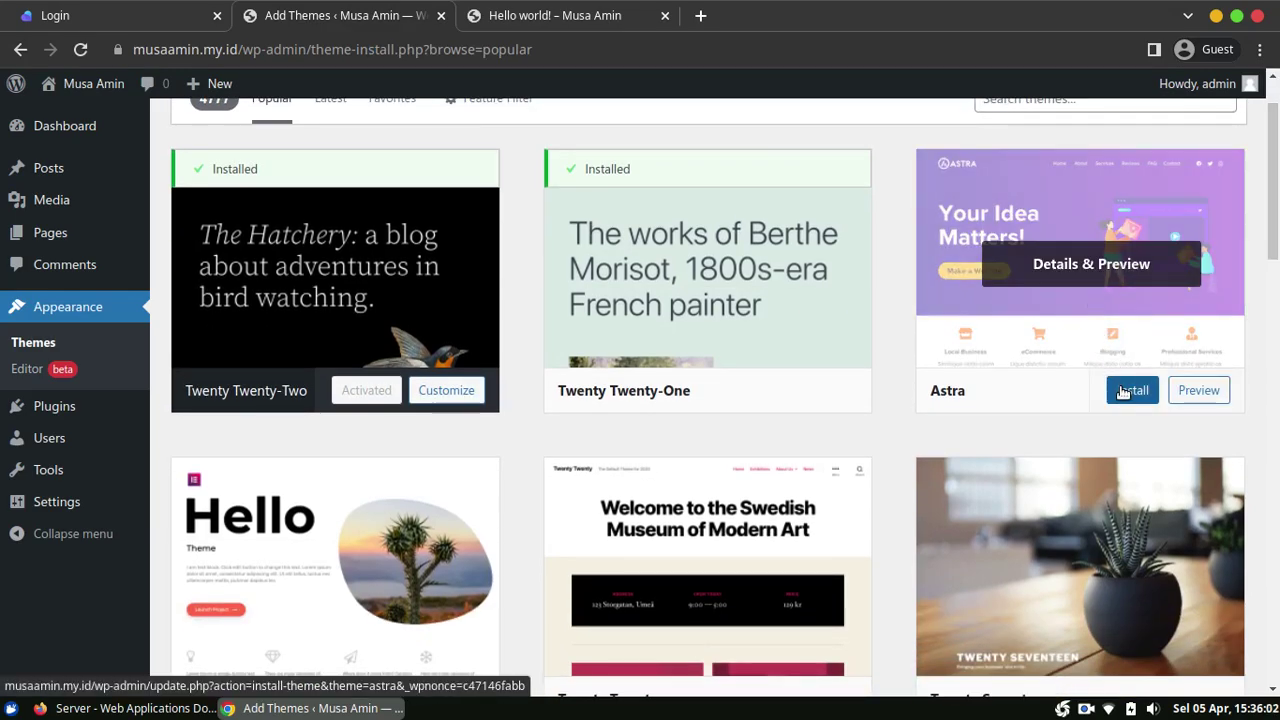
{"action": "left_click", "coordinate": [1122, 391]}
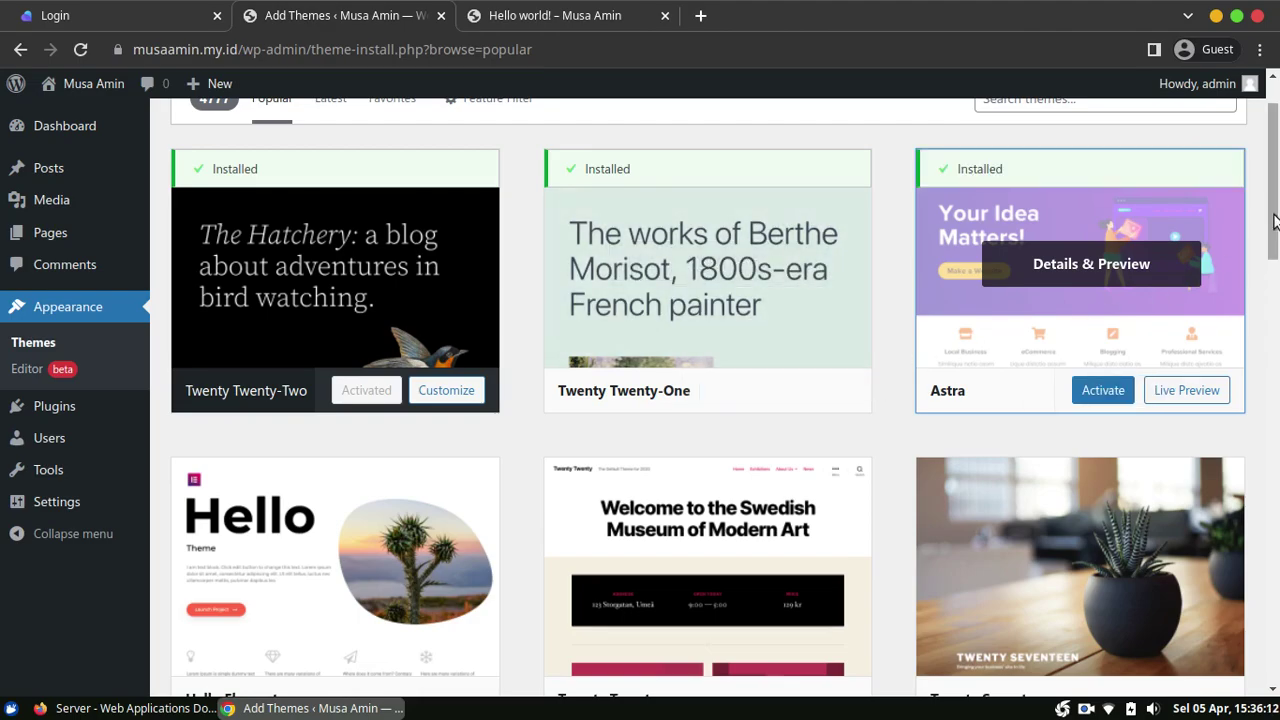
Step: View the live site's front page and close the extra Hello world! tab
{"action": "scroll", "coordinate": [1276, 150], "scroll_direction": "up", "scroll_amount": 1}
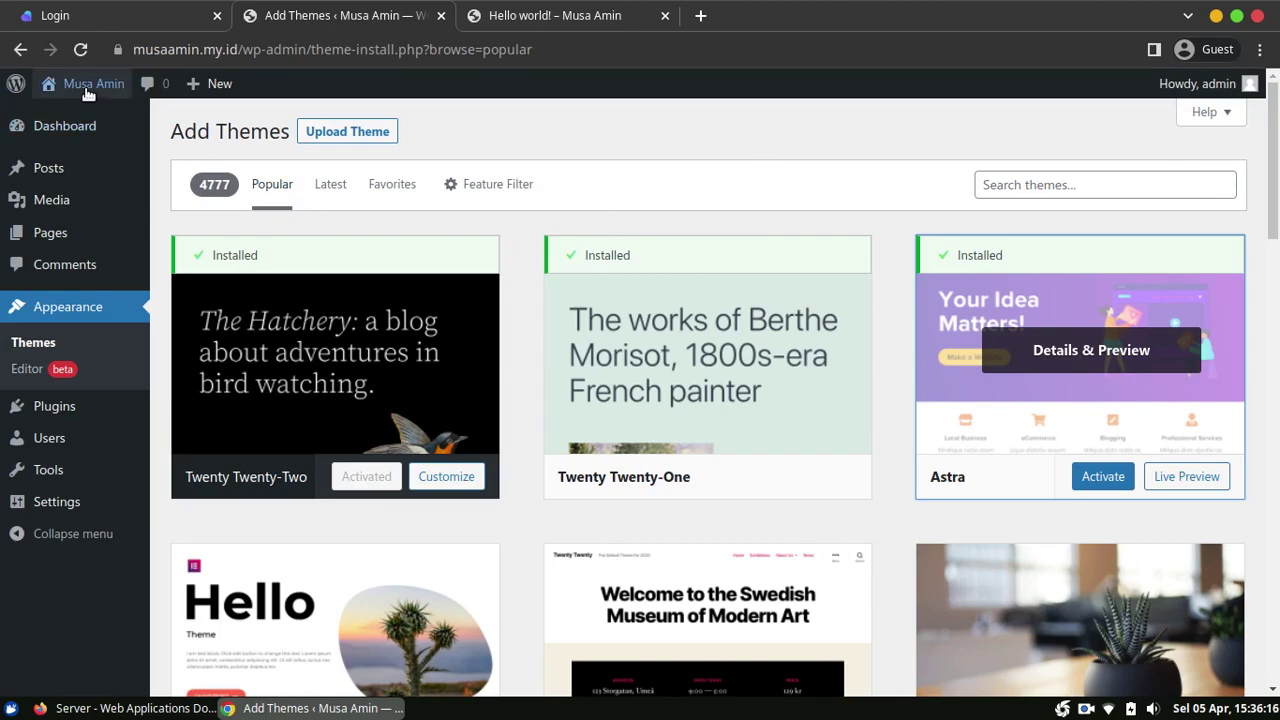
{"action": "left_click", "coordinate": [59, 117]}
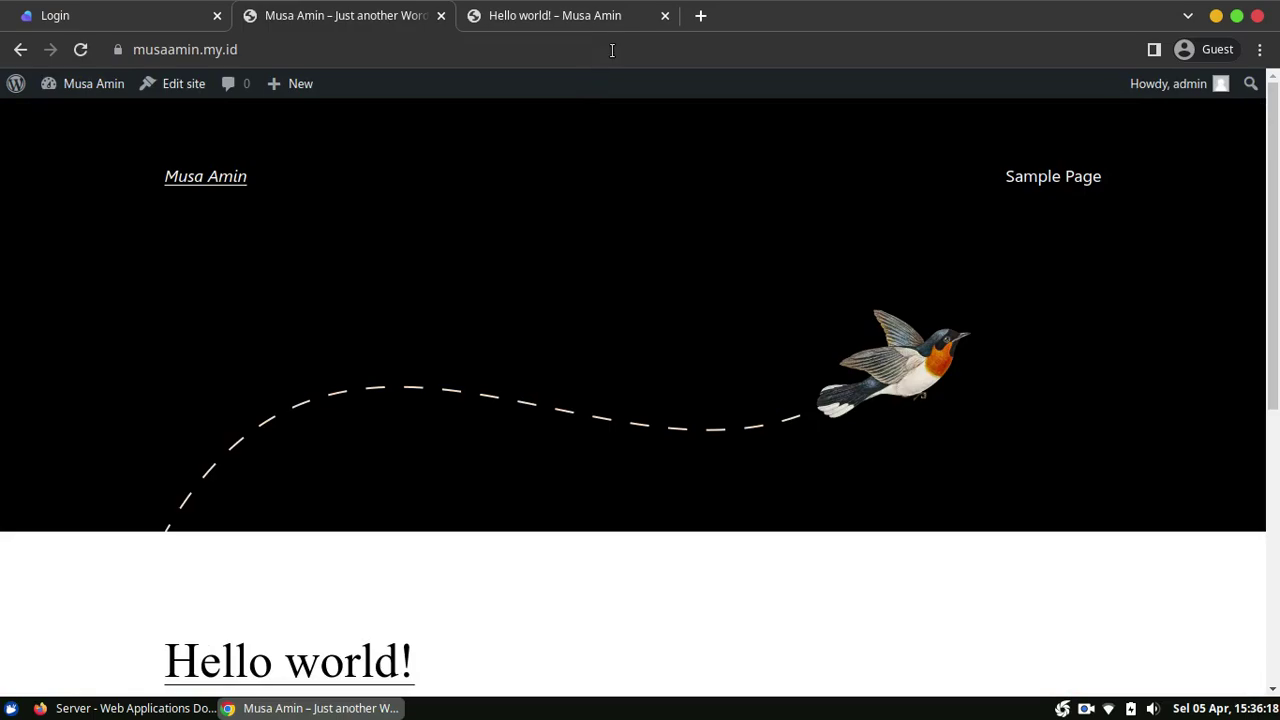
{"action": "left_click", "coordinate": [666, 16]}
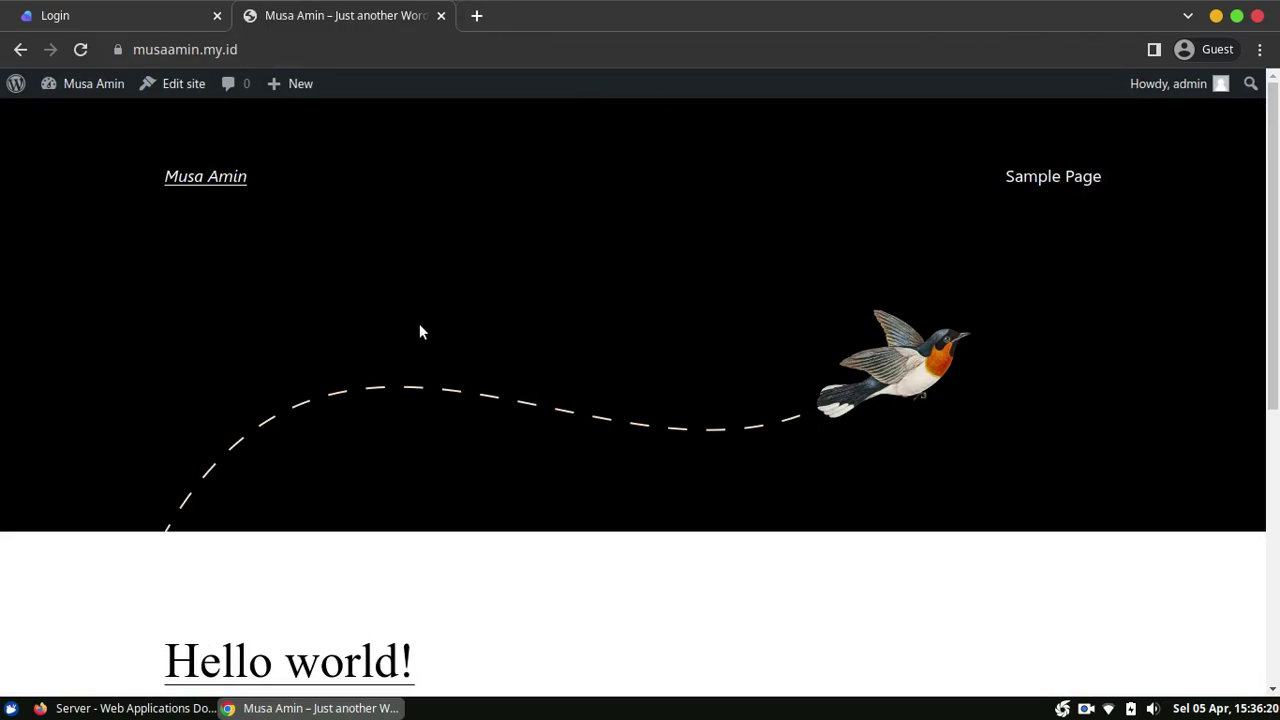
Step: In Paas.id, open the Ubuntu server's Database page
{"action": "left_click", "coordinate": [90, 708]}
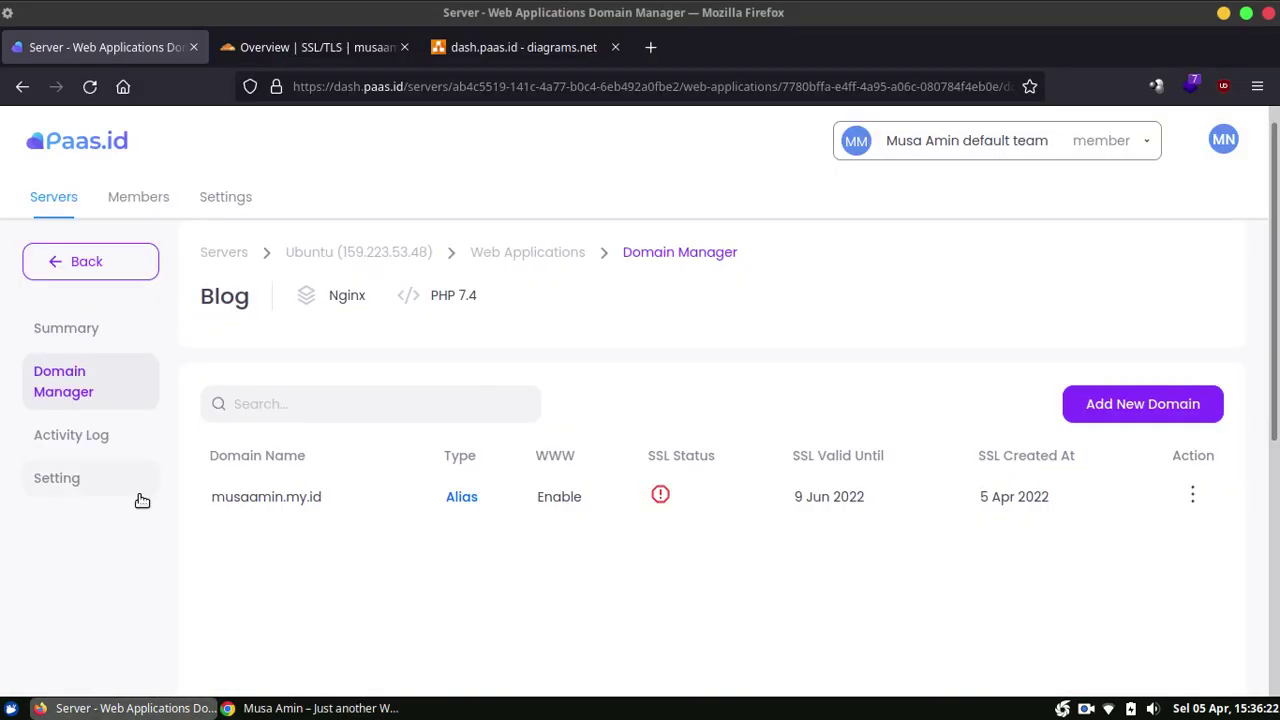
{"action": "scroll", "coordinate": [92, 608], "scroll_direction": "up", "scroll_amount": 1}
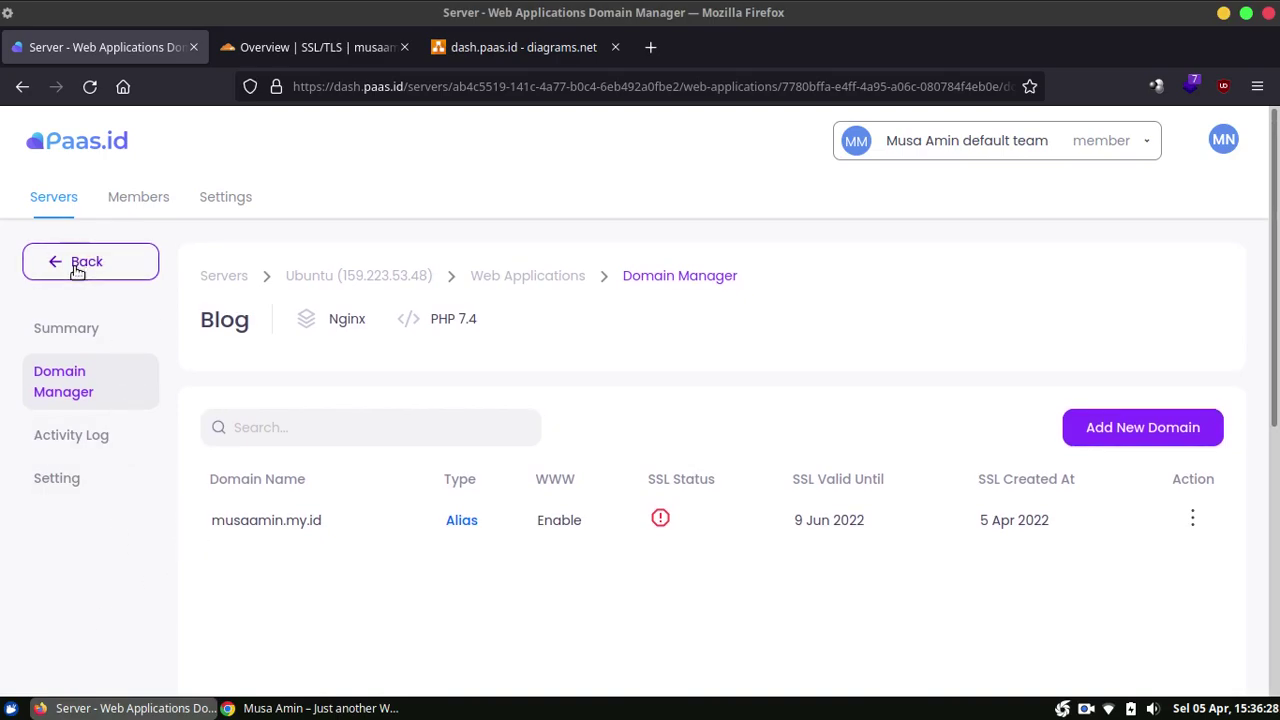
{"action": "left_click", "coordinate": [56, 200]}
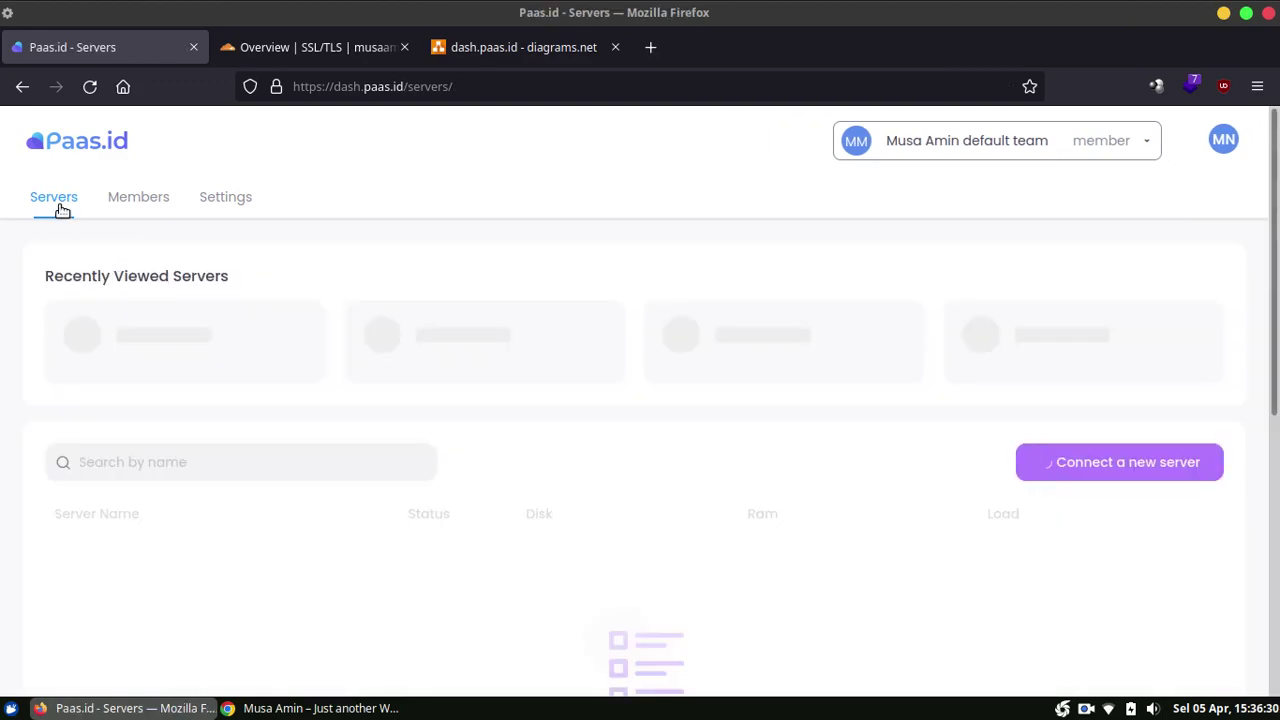
{"action": "left_click", "coordinate": [124, 563]}
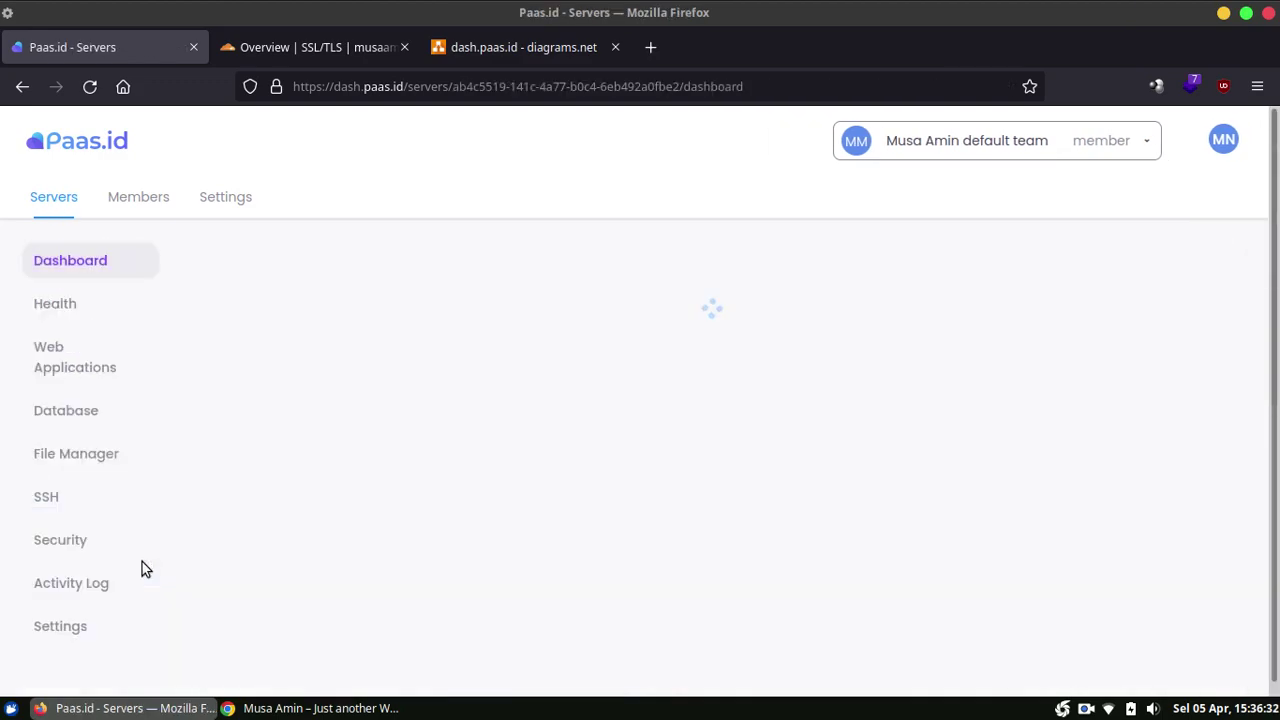
{"action": "scroll", "coordinate": [346, 401], "scroll_direction": "down", "scroll_amount": 2}
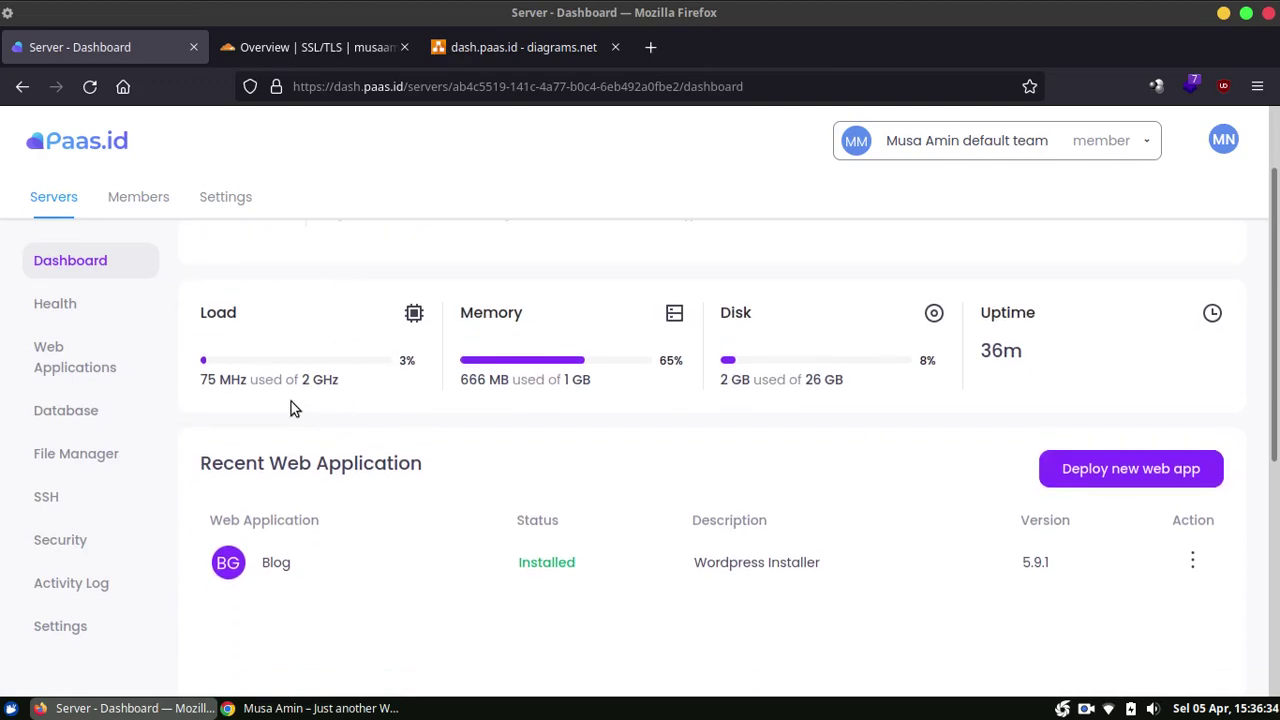
{"action": "left_click", "coordinate": [66, 411]}
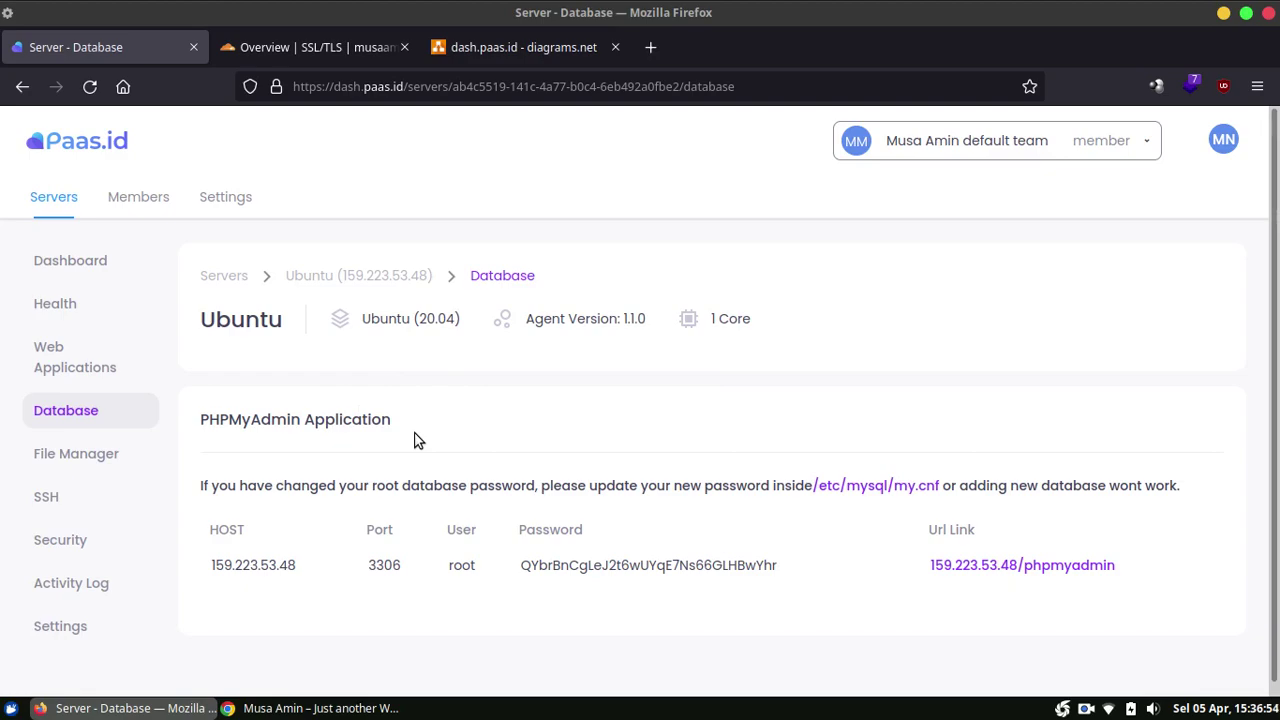
Step: Copy the phpMyAdmin link and load it in a new Chrome tab
{"action": "right_click", "coordinate": [1006, 567]}
{"action": "left_click", "coordinate": [1057, 376]}
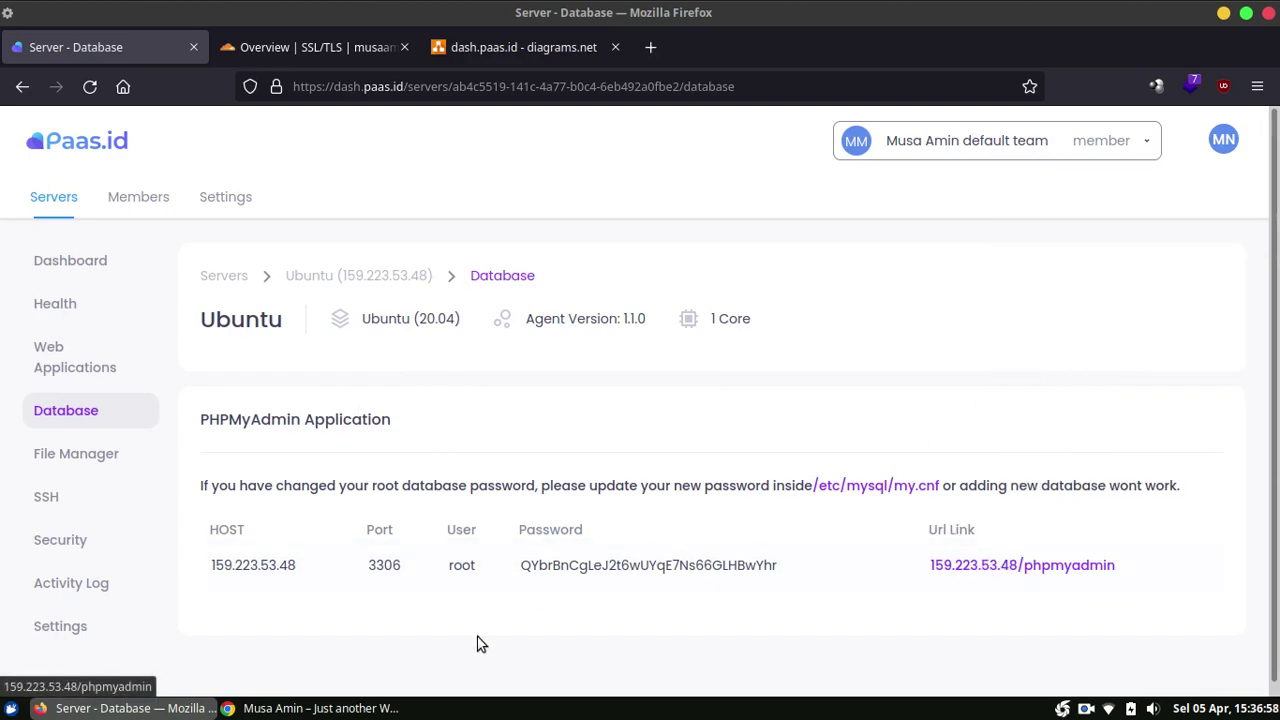
{"action": "left_click", "coordinate": [320, 708]}
{"action": "key", "text": "ctrl+t"}
{"action": "key", "text": "ctrl+v"}
{"action": "key", "text": "Return"}
Step: Copy the root database password from Paas.id into the phpMyAdmin login
{"action": "key", "text": "alt+Tab"}
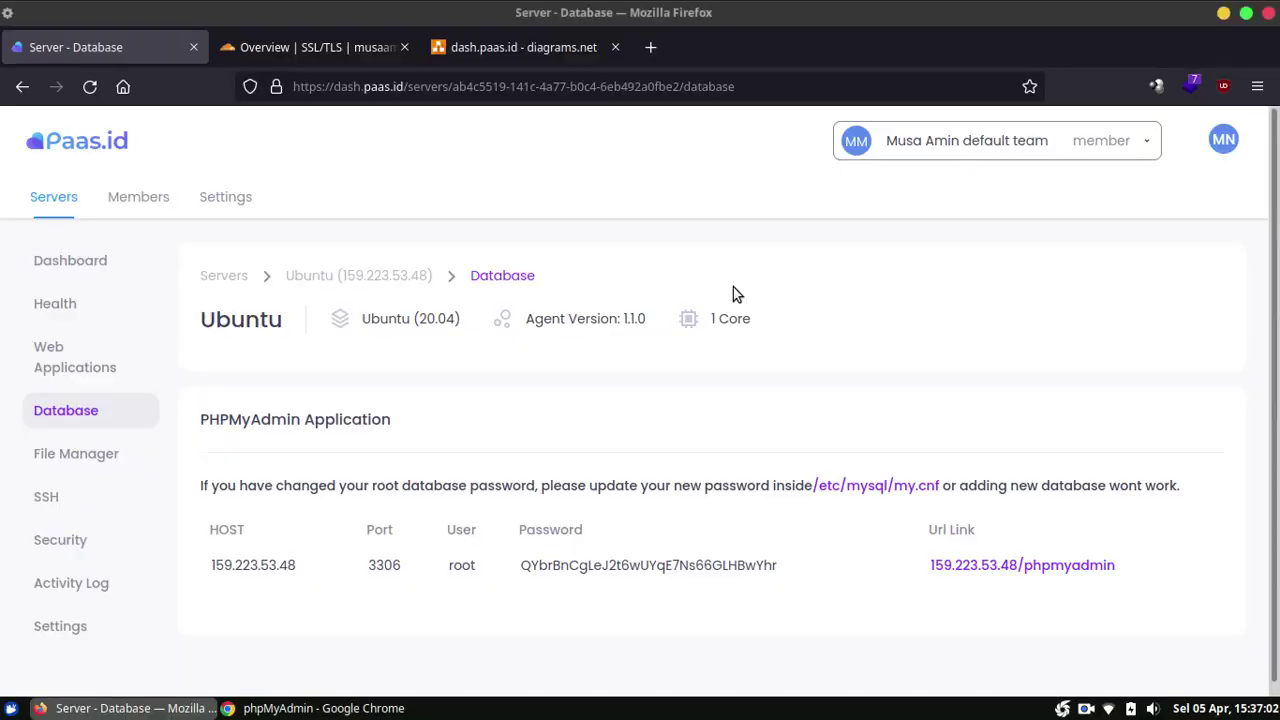
{"action": "double_click", "coordinate": [620, 566]}
{"action": "key", "text": "ctrl+c"}
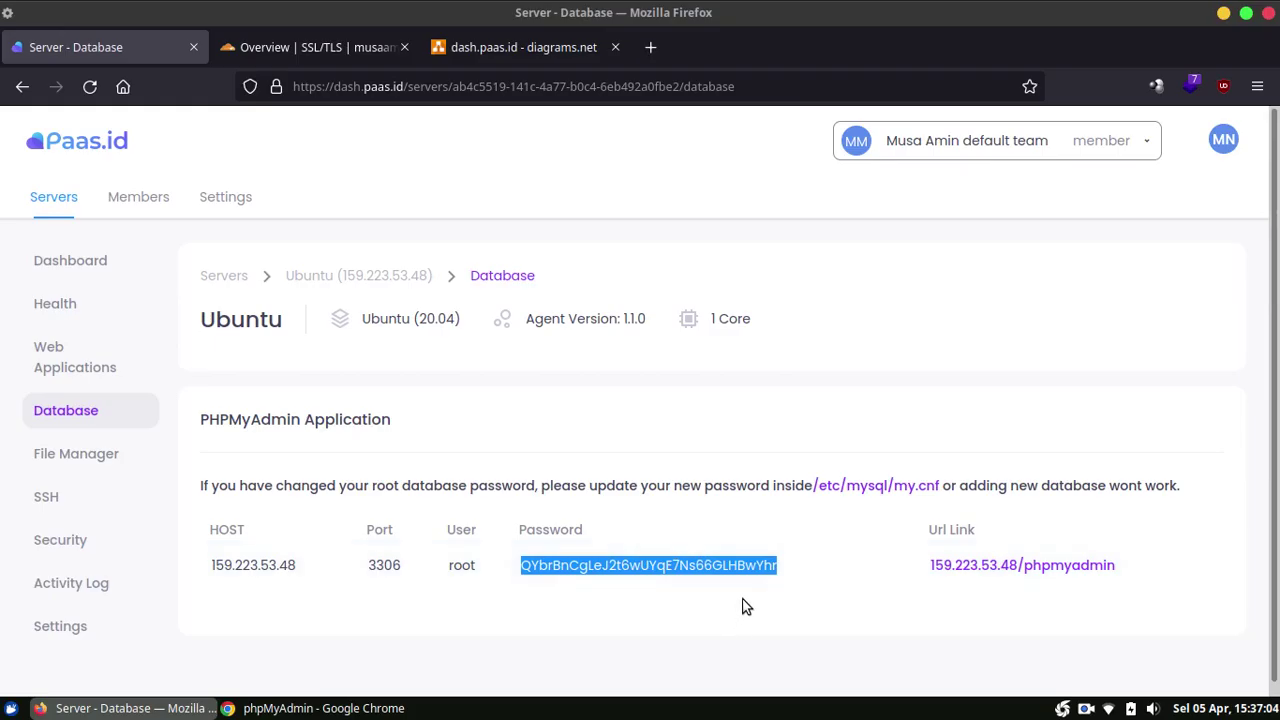
{"action": "key", "text": "alt+Tab"}
{"action": "key", "text": "ctrl+v"}
Step: Sign in to phpMyAdmin as root, browse the blog database's 12 tables, then return to Paas.id
{"action": "left_click", "coordinate": [788, 497]}
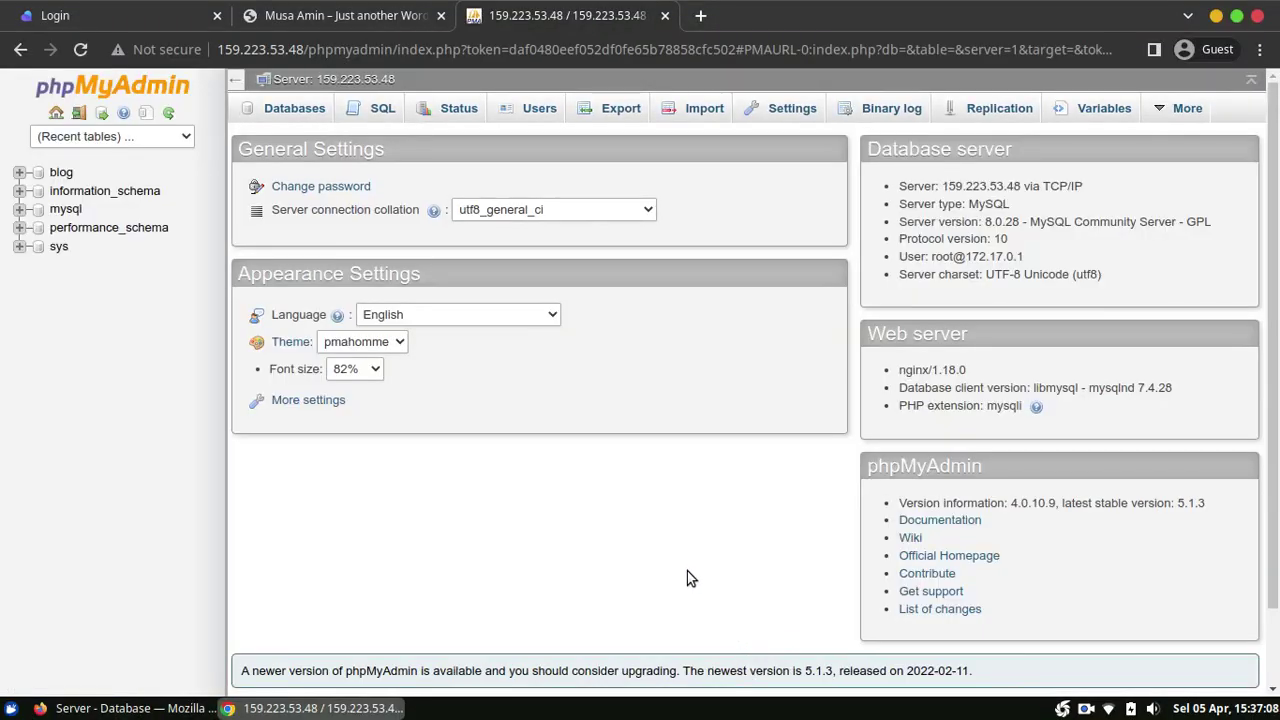
{"action": "left_click", "coordinate": [61, 174]}
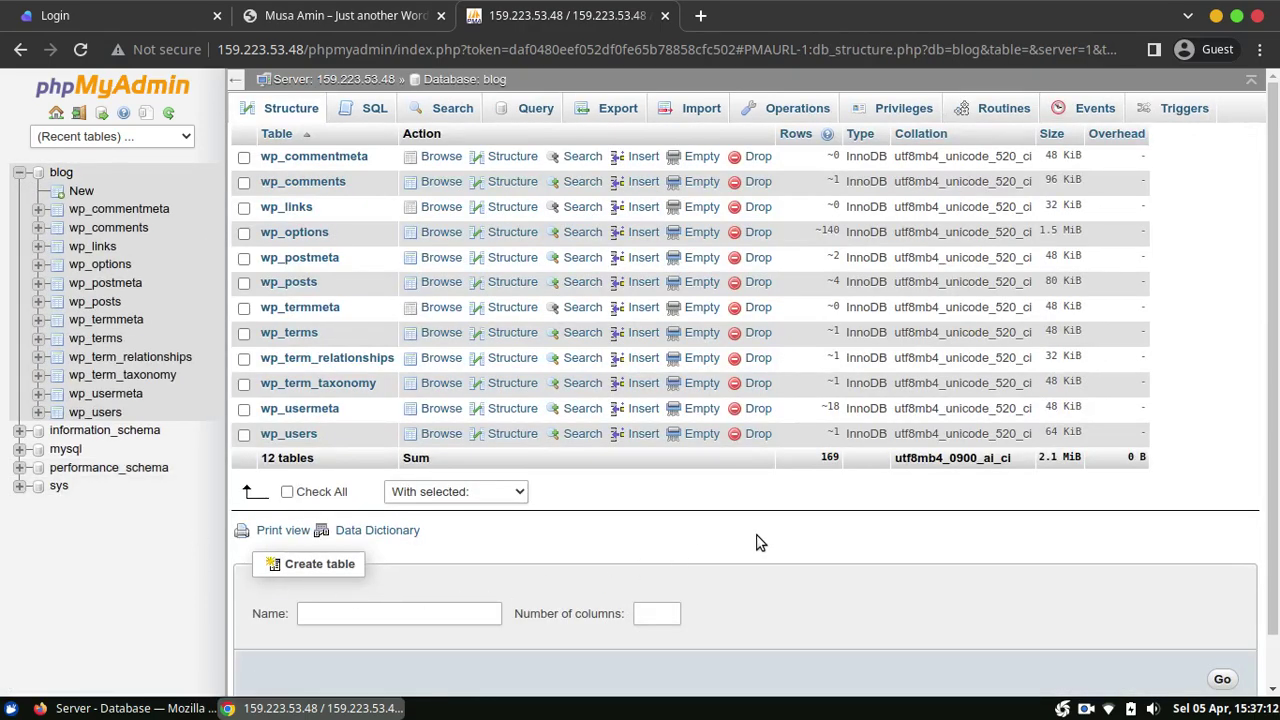
{"action": "left_click", "coordinate": [19, 172]}
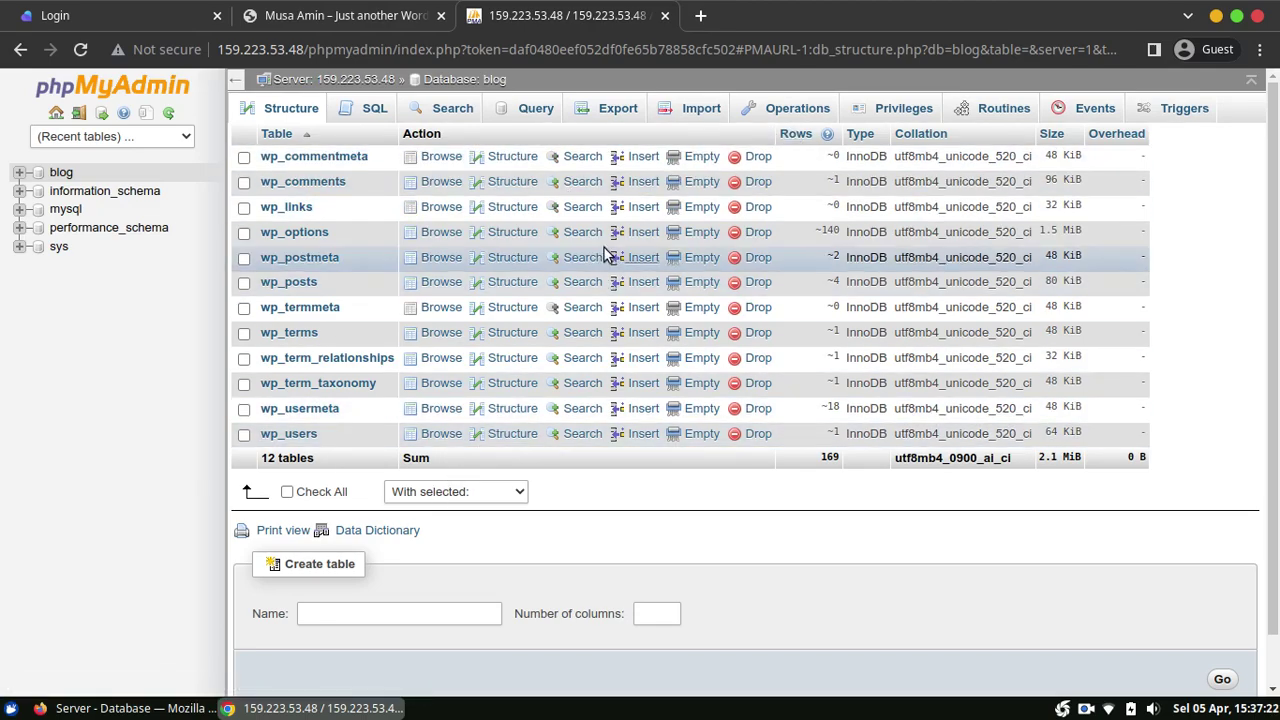
{"action": "left_click", "coordinate": [152, 705]}
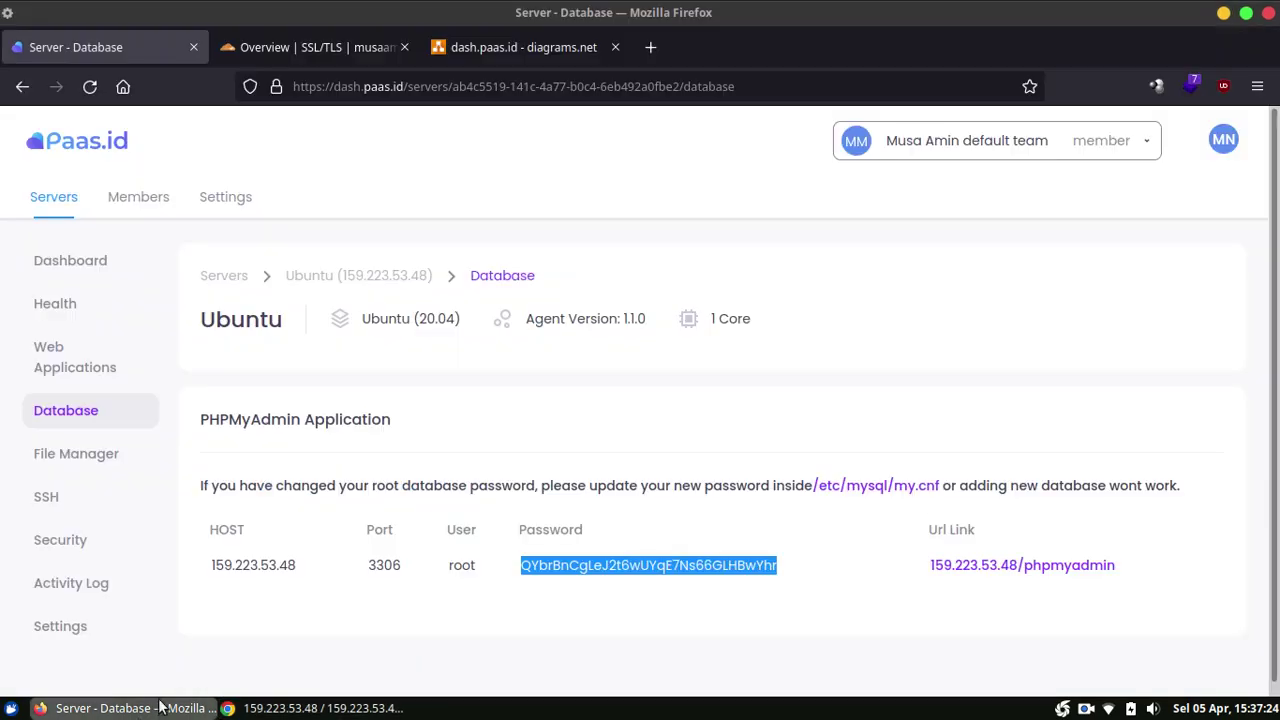
Step: Show the Ubuntu server's File Manager credentials and bring up options for the filemanager link
{"action": "left_click", "coordinate": [94, 453]}
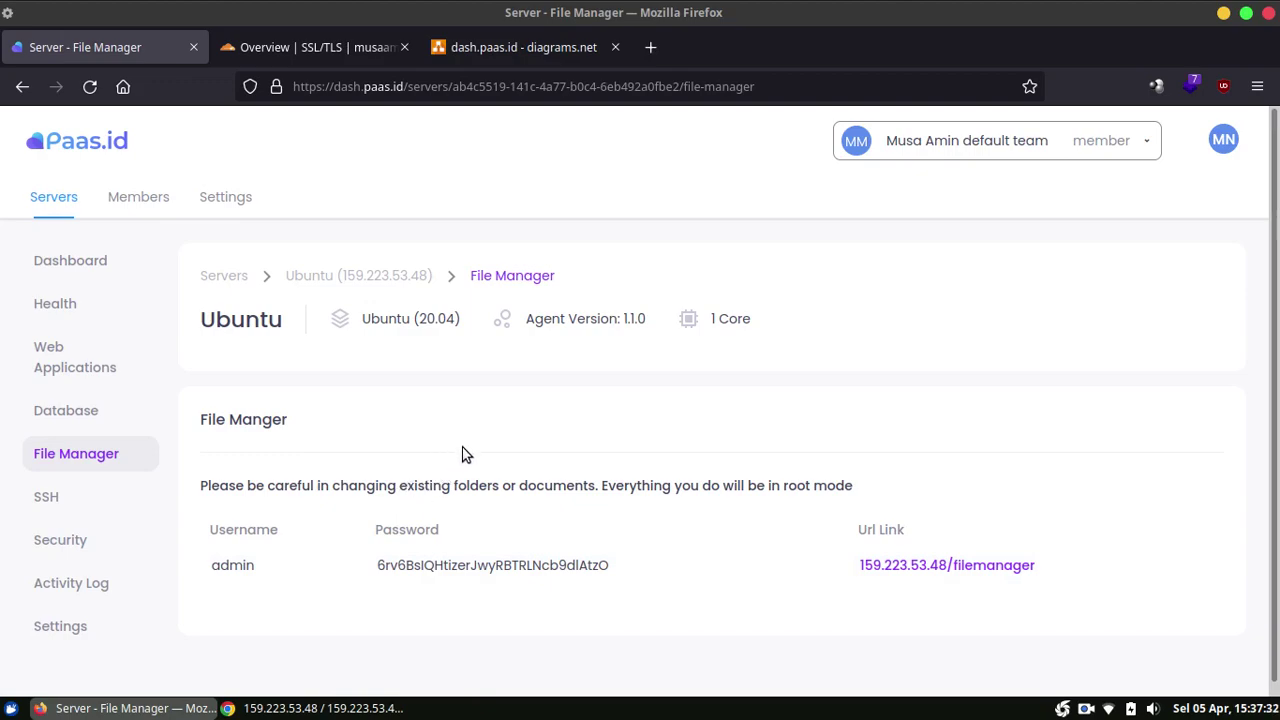
{"action": "right_click", "coordinate": [908, 570]}
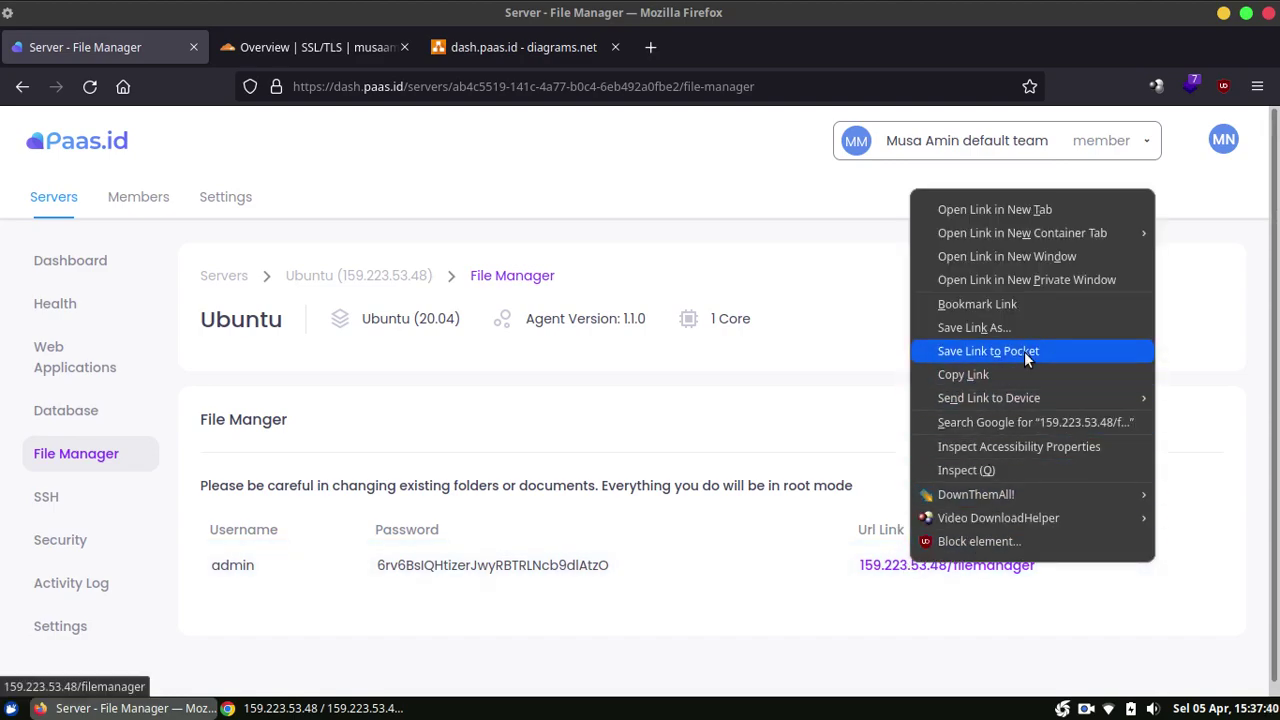
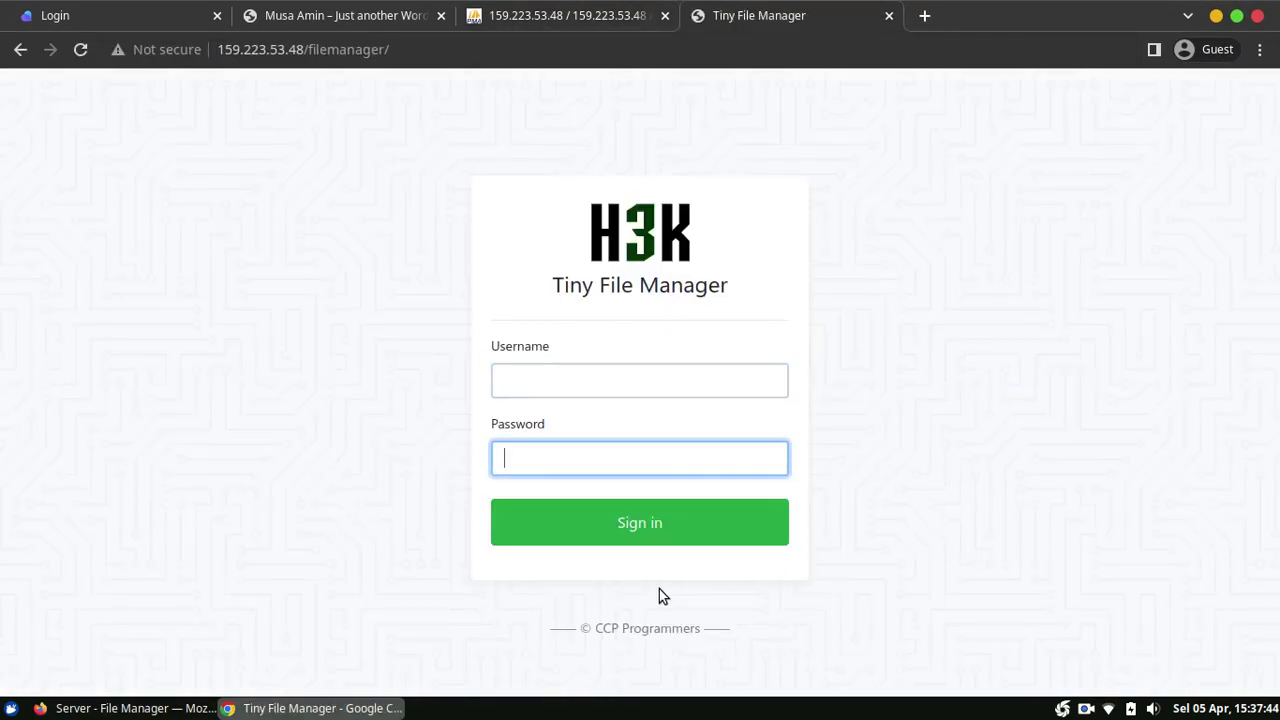
Step: Back in the Paas.id dashboard, select the admin password shown in the File Manager panel
{"action": "key", "text": "alt+Tab"}
{"action": "double_click", "coordinate": [539, 567]}
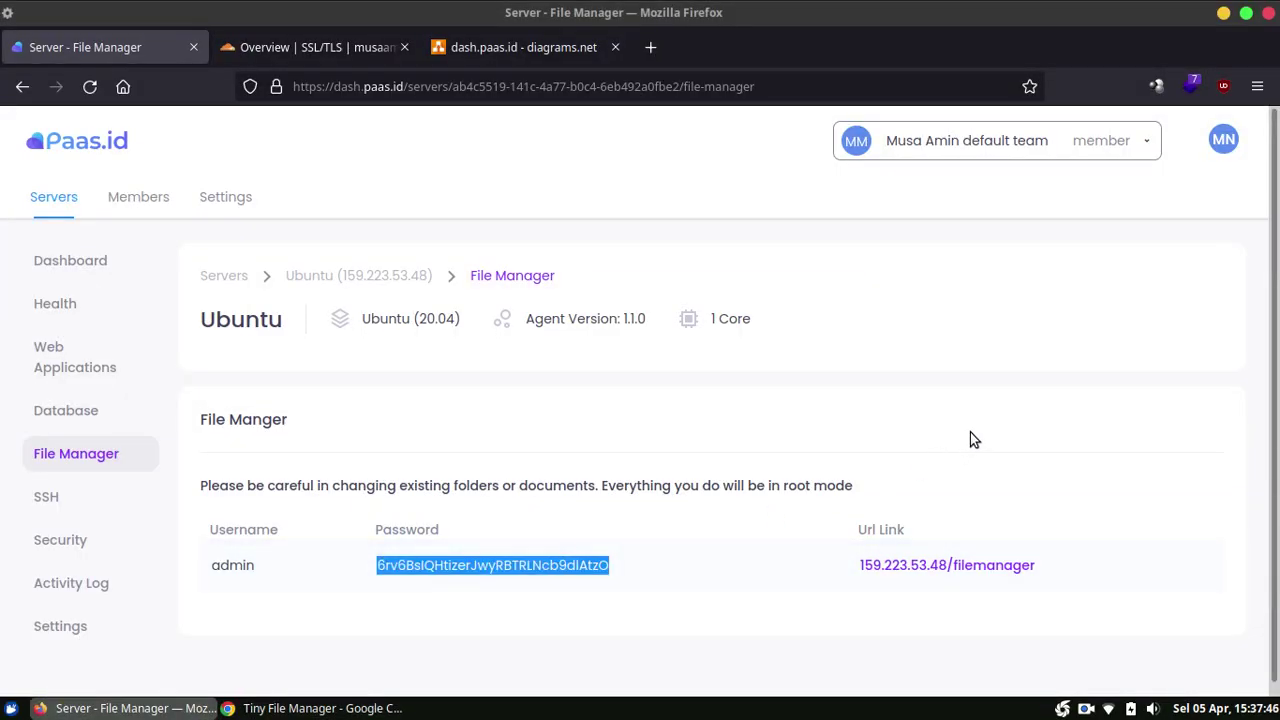
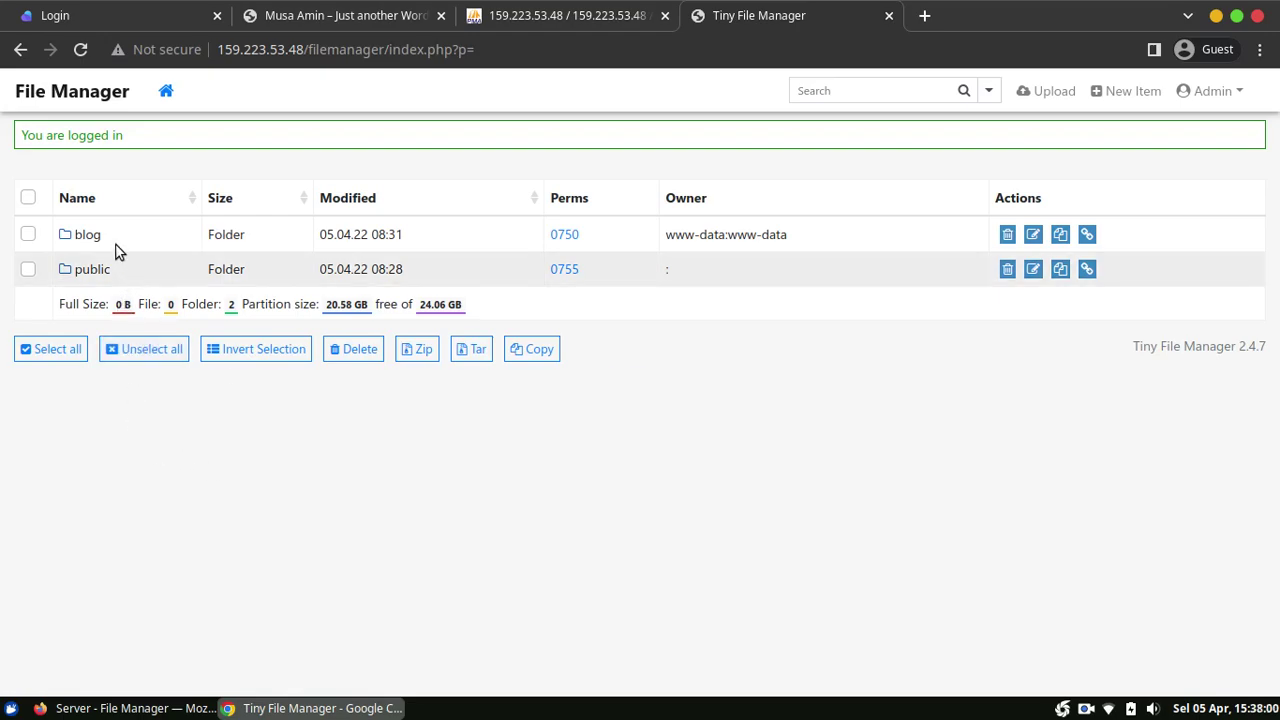
Step: Go into blog, then public, to list WordPress files like wp-config.php and wp-login.php
{"action": "left_click", "coordinate": [86, 235]}
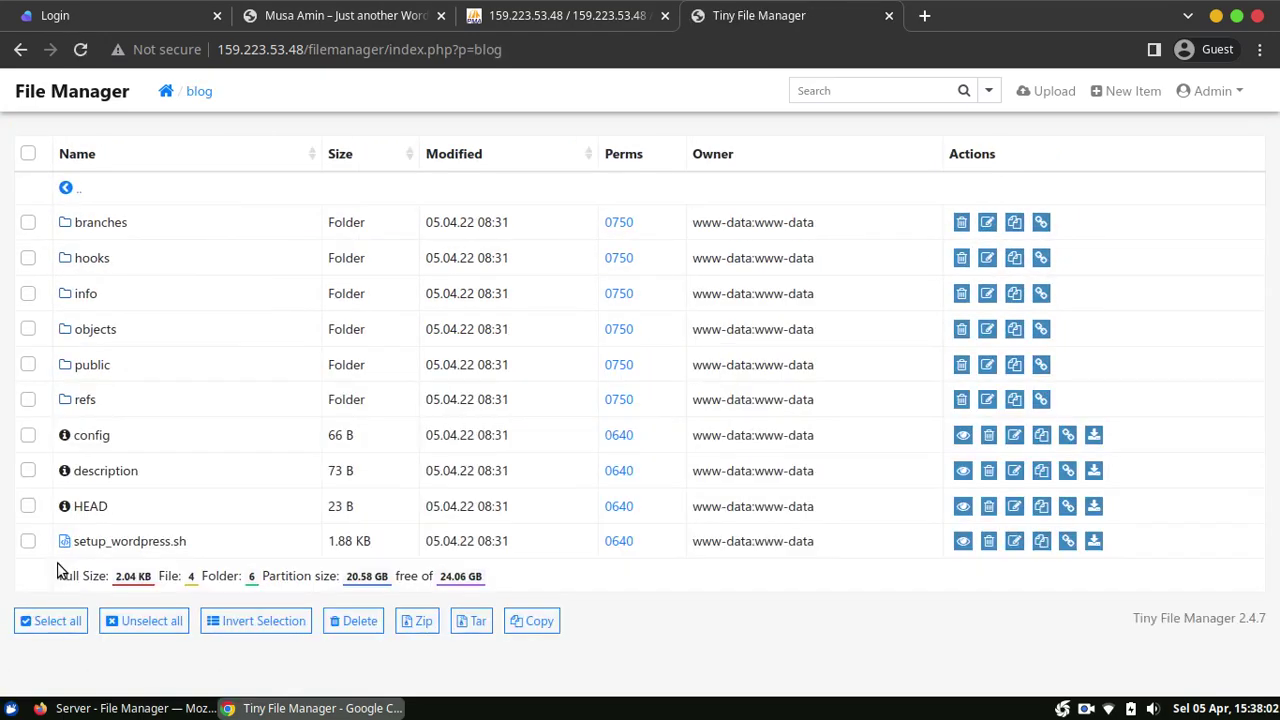
{"action": "left_click", "coordinate": [92, 365]}
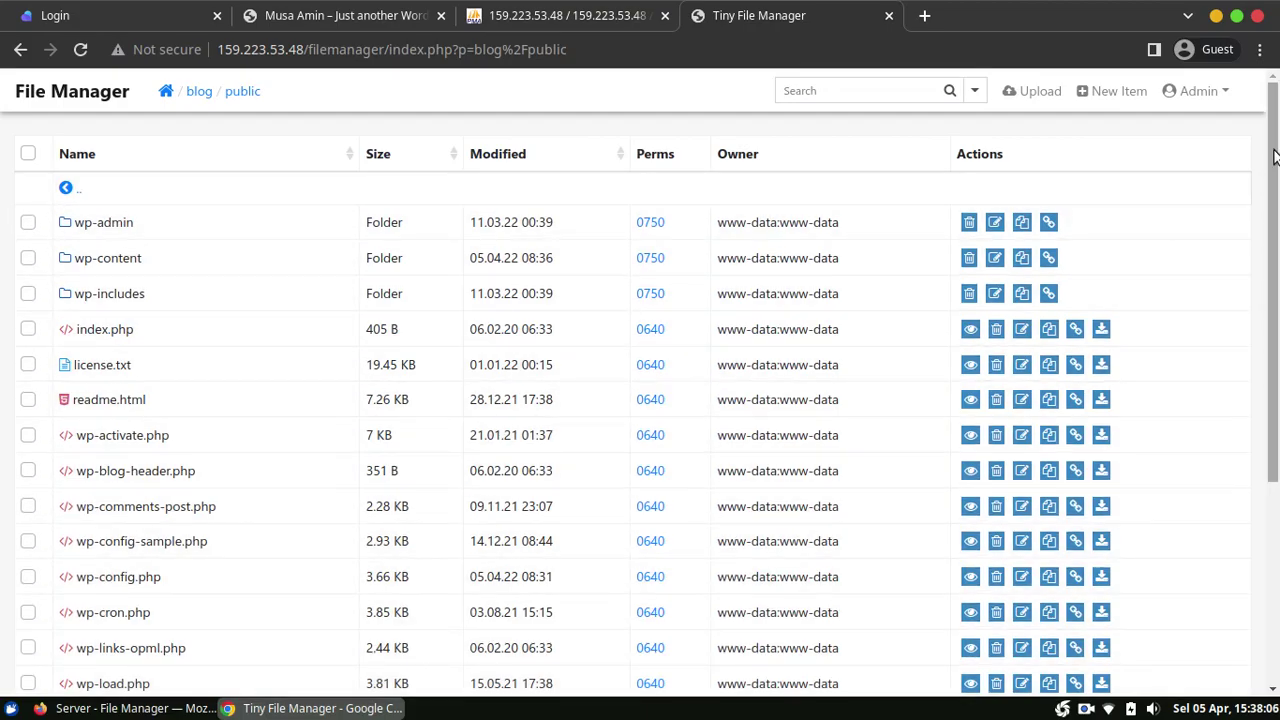
{"action": "left_click_drag", "start_coordinate": [1272, 160], "coordinate": [1276, 248]}
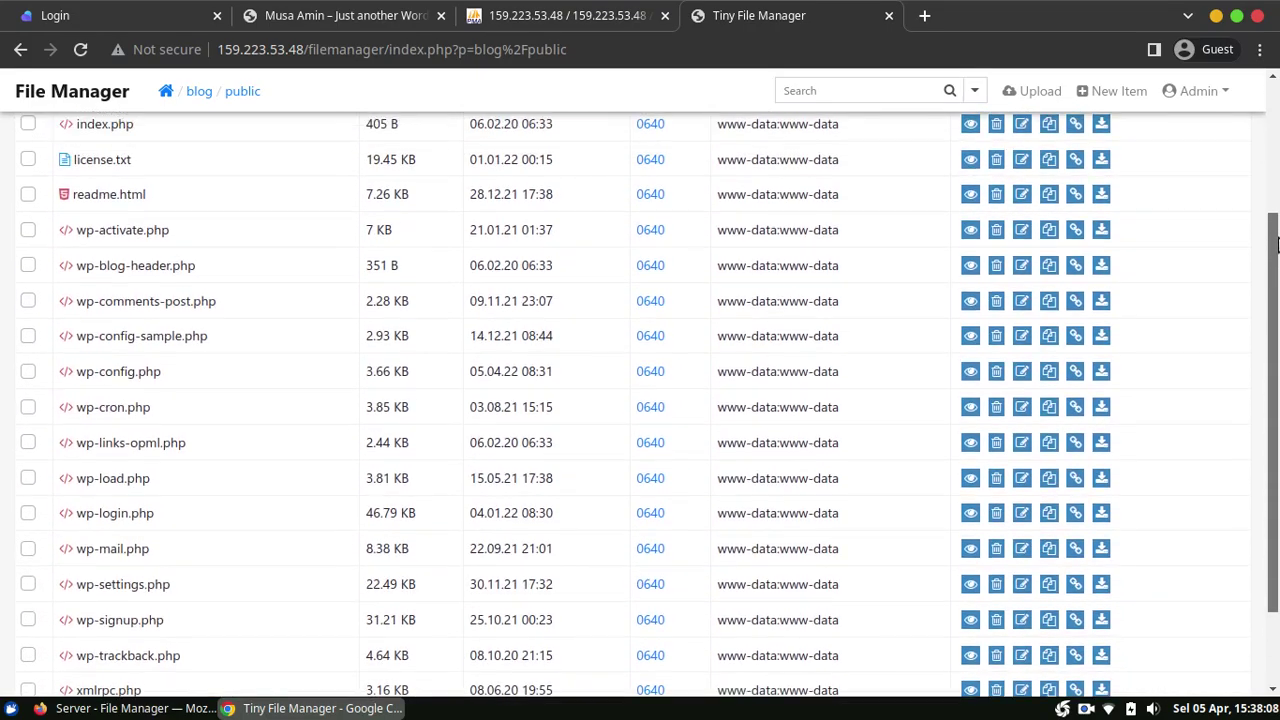
{"action": "scroll", "coordinate": [1276, 248], "scroll_direction": "up", "scroll_amount": 3}
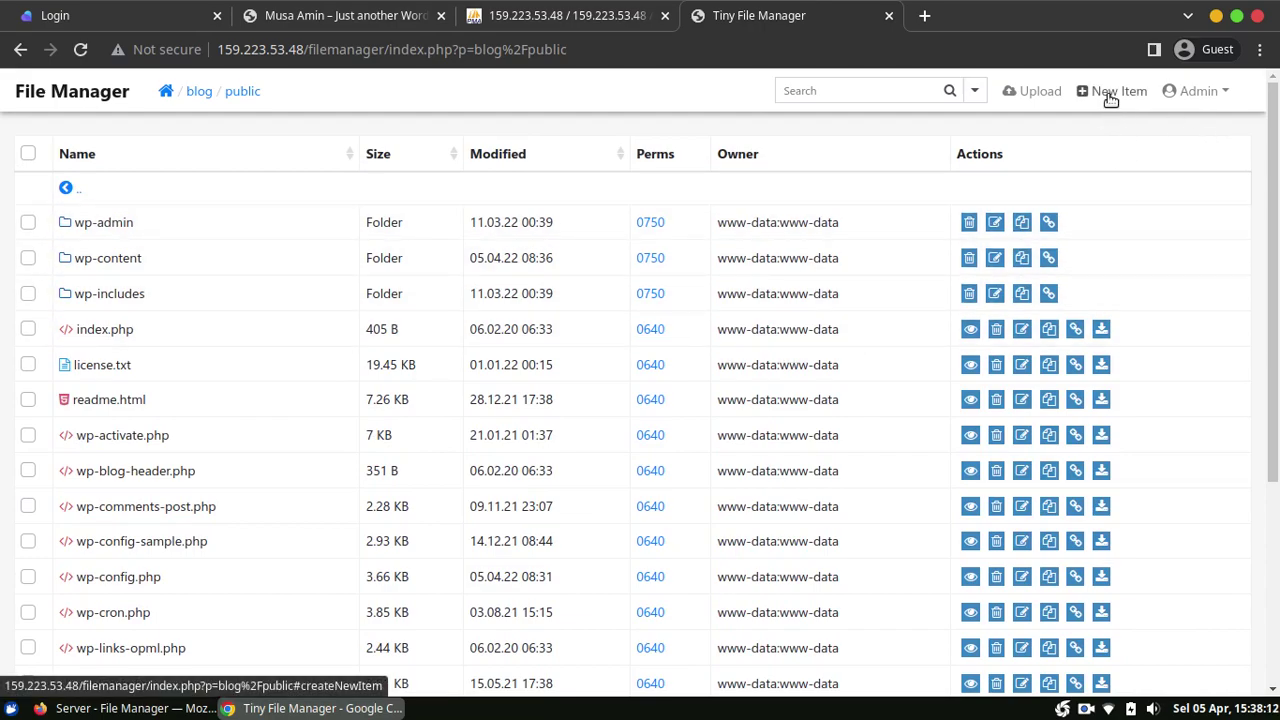
Step: Create a new empty file named info.php and view its 0-byte details page
{"action": "left_click", "coordinate": [1110, 92]}
{"action": "left_click", "coordinate": [421, 224]}
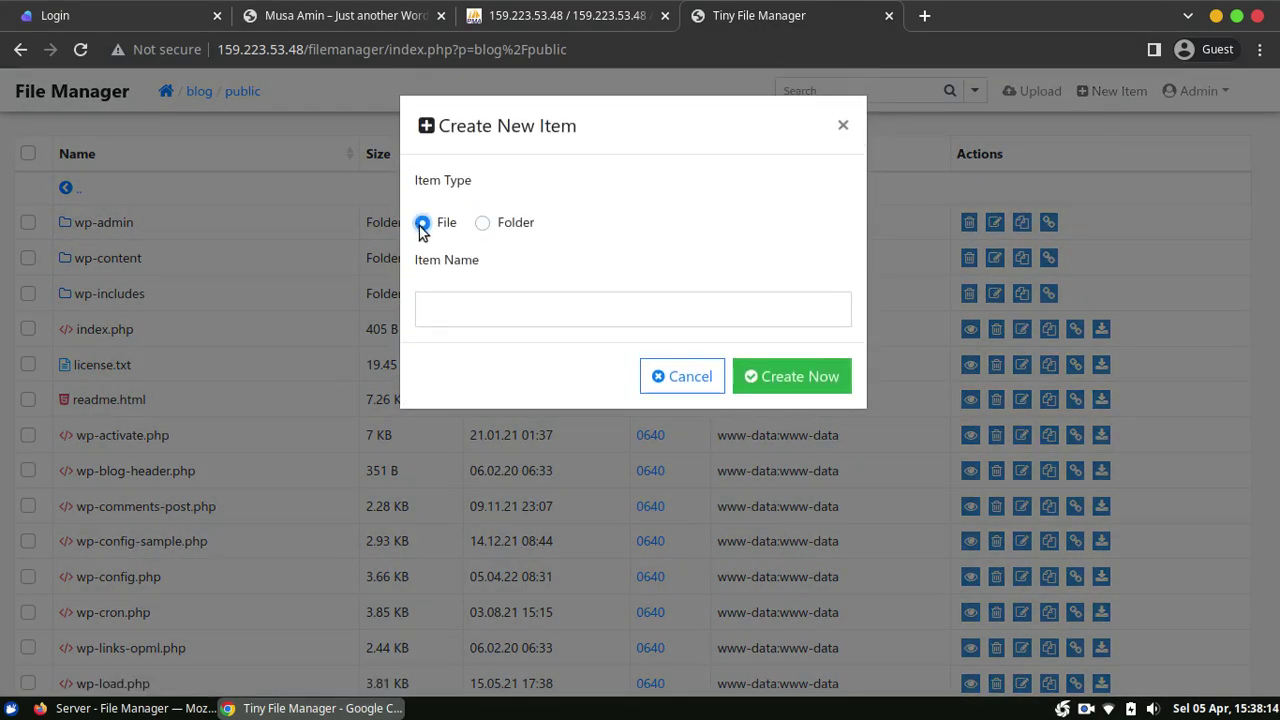
{"action": "left_click", "coordinate": [500, 302]}
{"action": "type", "text": "info"}
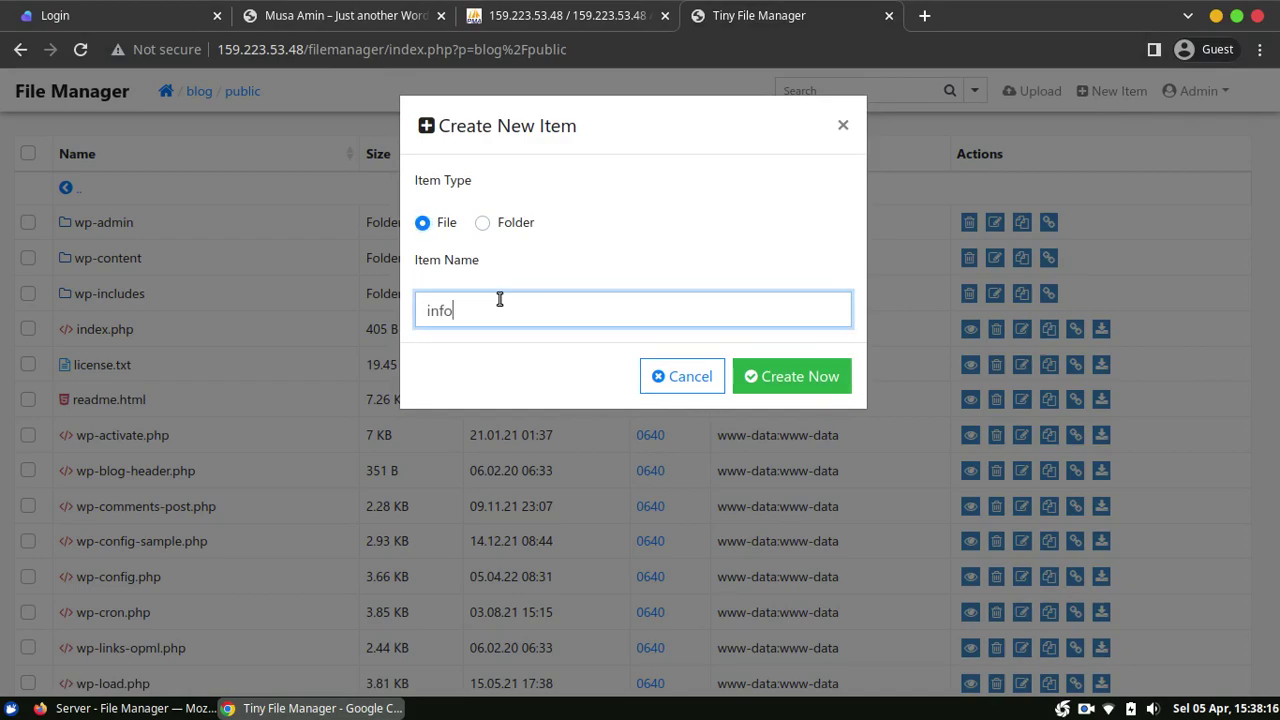
{"action": "type", "text": ".php"}
{"action": "left_click", "coordinate": [775, 388]}
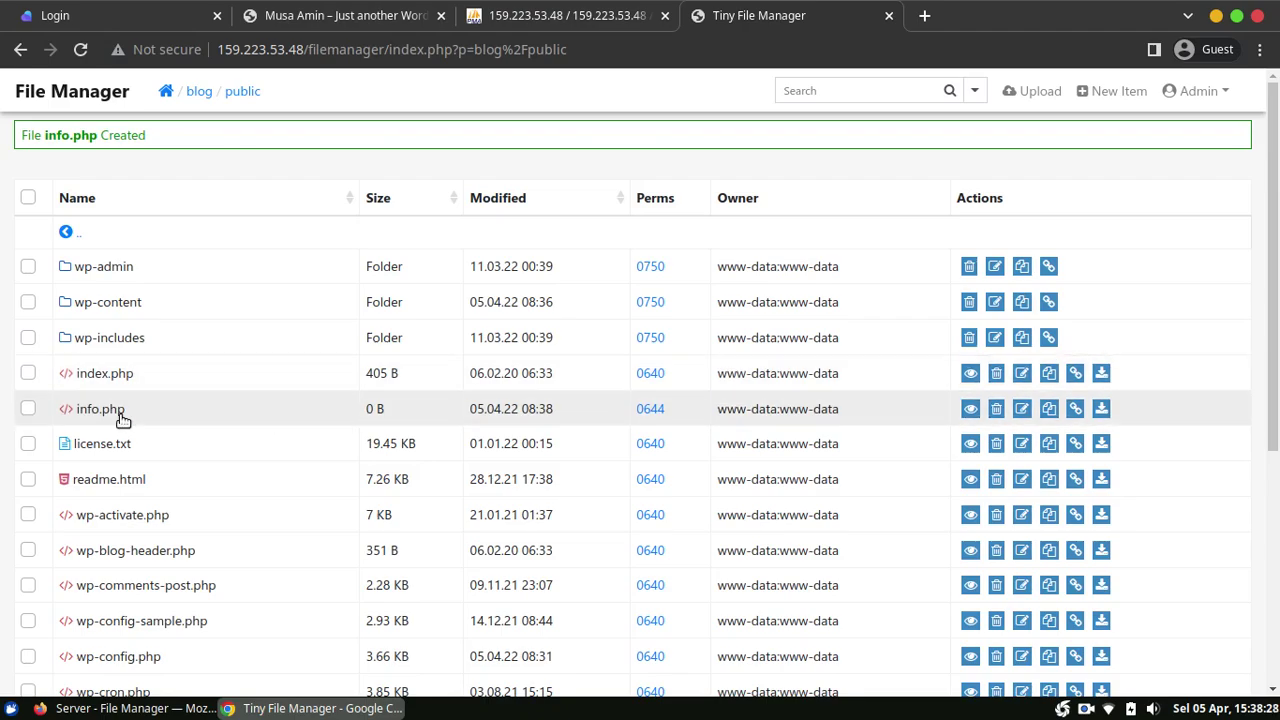
{"action": "left_click", "coordinate": [100, 412]}
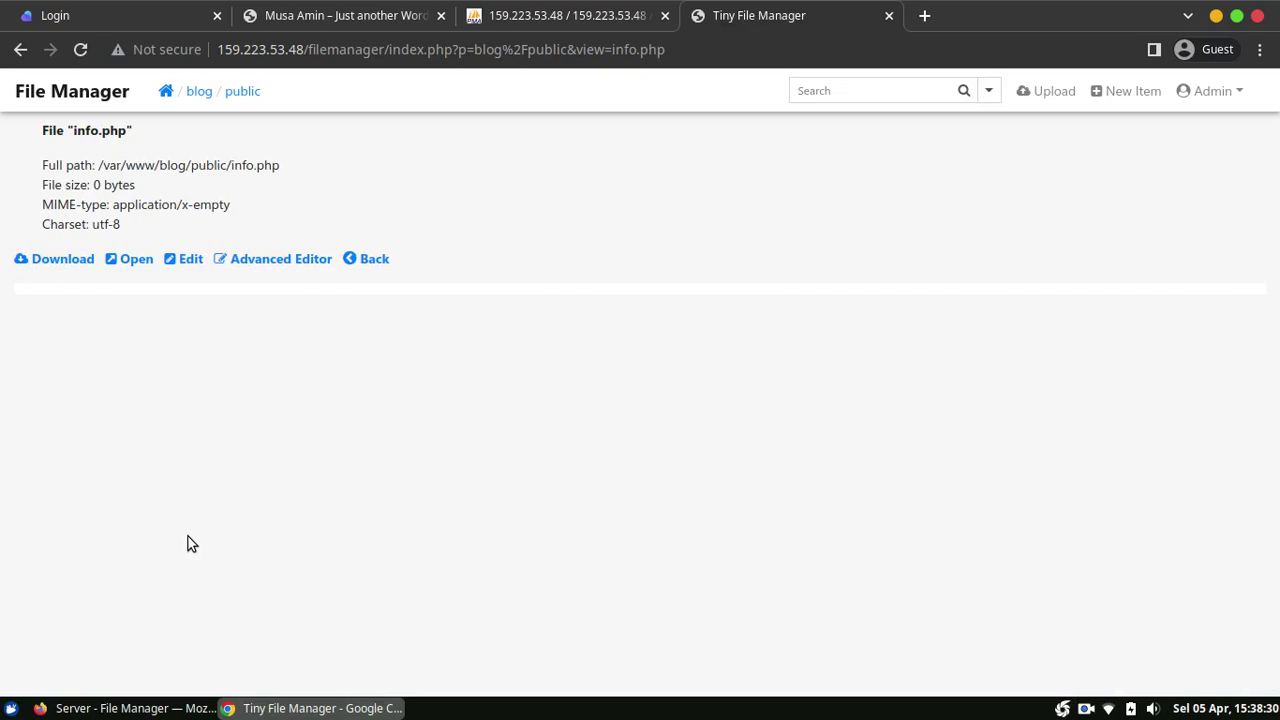
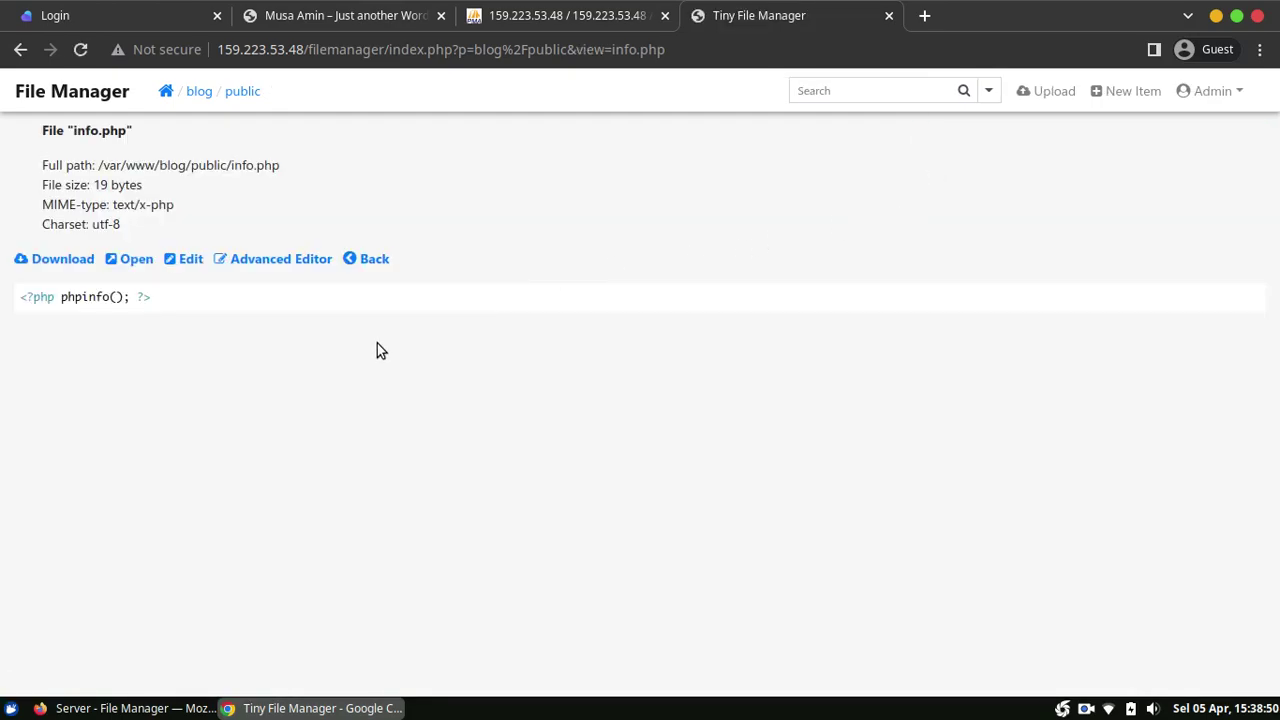
Step: Return from the info.php view to the blog/public listing and bring up the Paas.id dashboard
{"action": "left_click", "coordinate": [360, 260]}
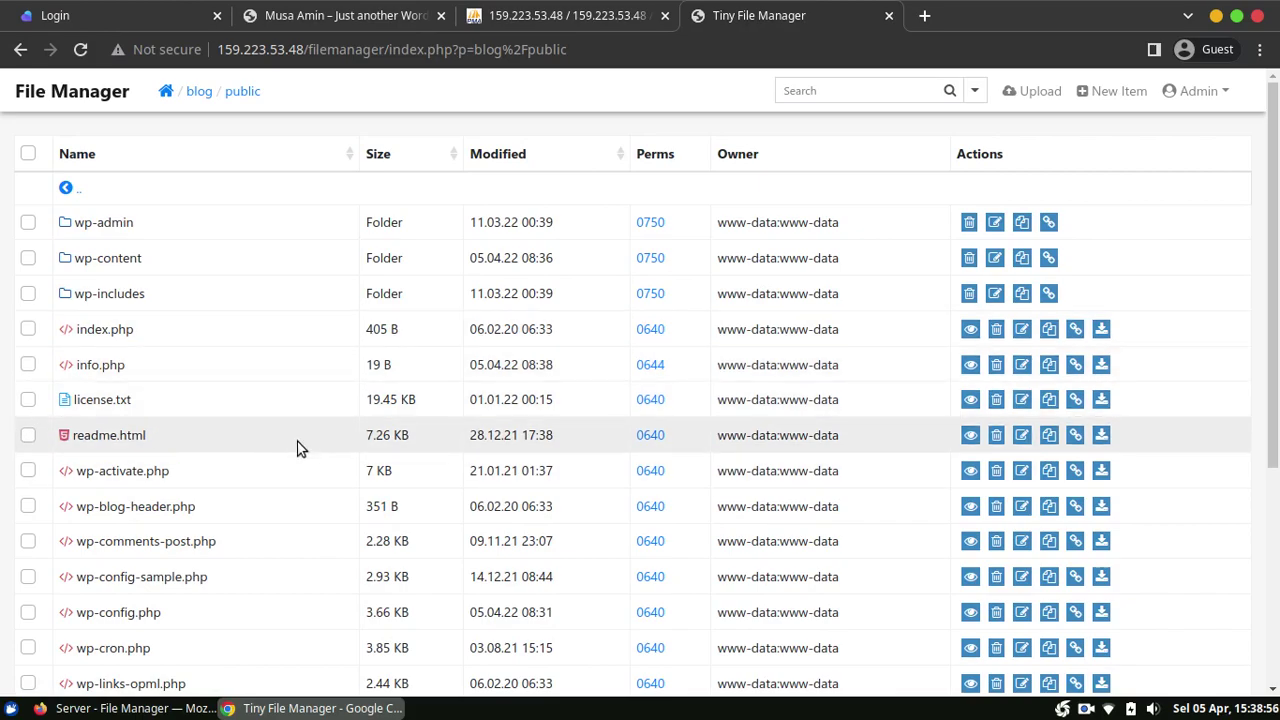
{"action": "left_click", "coordinate": [130, 708]}
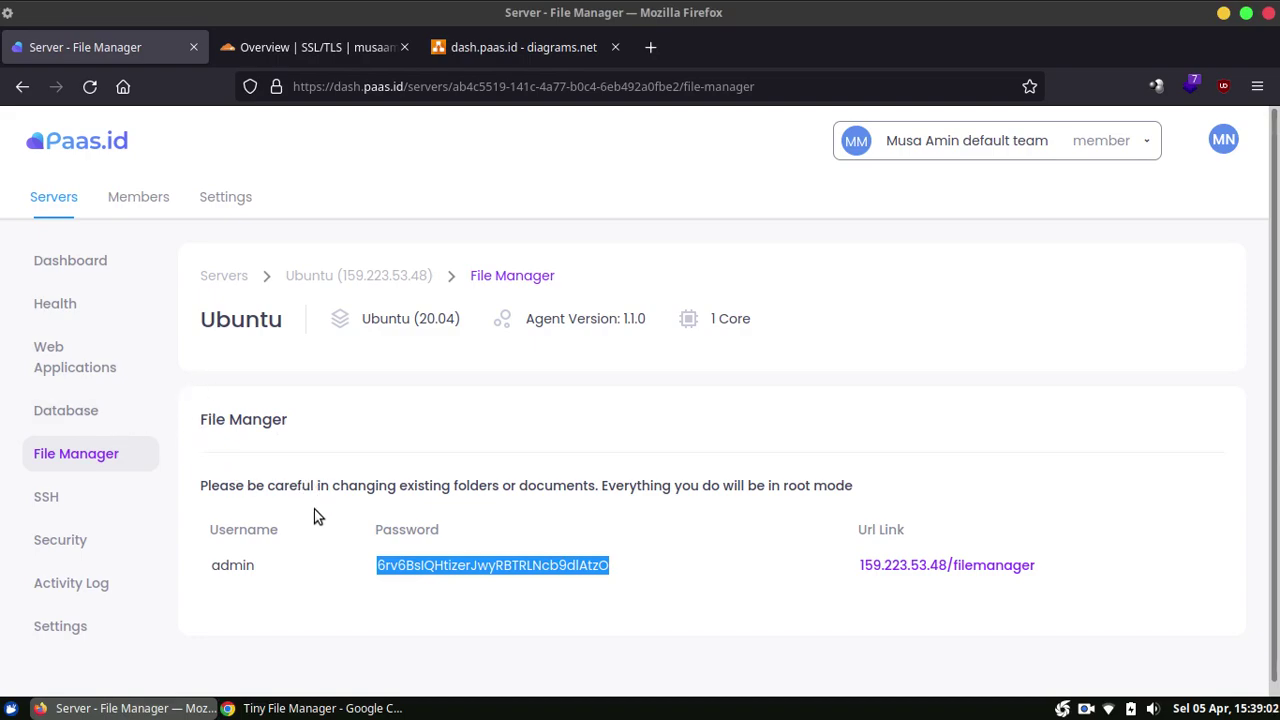
Step: View the Blog web app's settings showing PHP 7.4, then switch to the WordPress blog in Chrome
{"action": "left_click", "coordinate": [421, 563]}
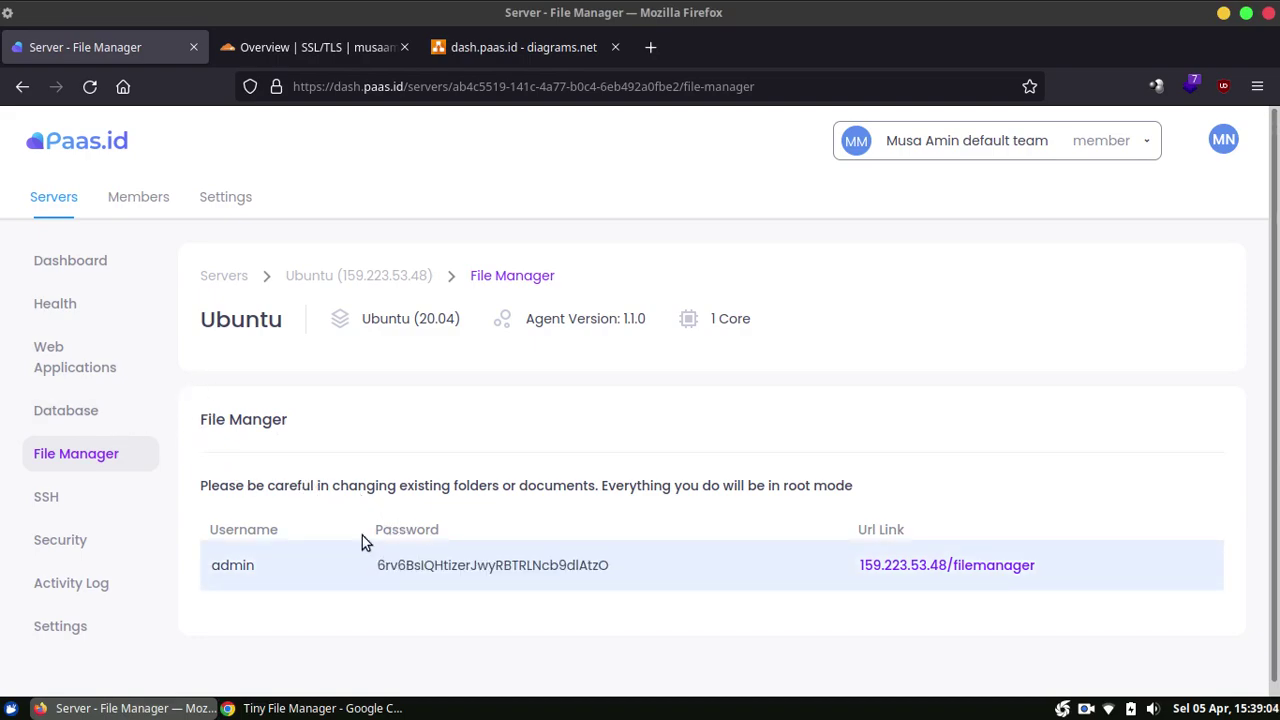
{"action": "left_click", "coordinate": [95, 370]}
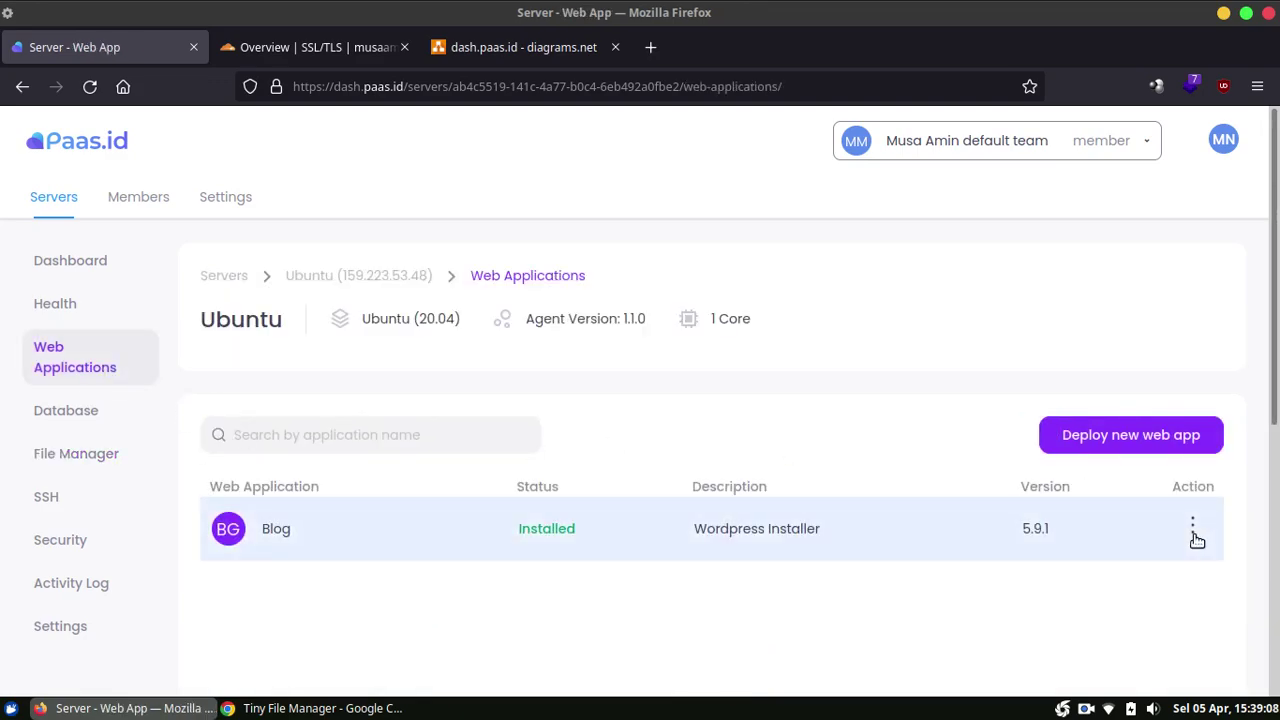
{"action": "left_click", "coordinate": [1193, 530]}
{"action": "scroll", "coordinate": [1180, 540], "scroll_direction": "down", "scroll_amount": 2}
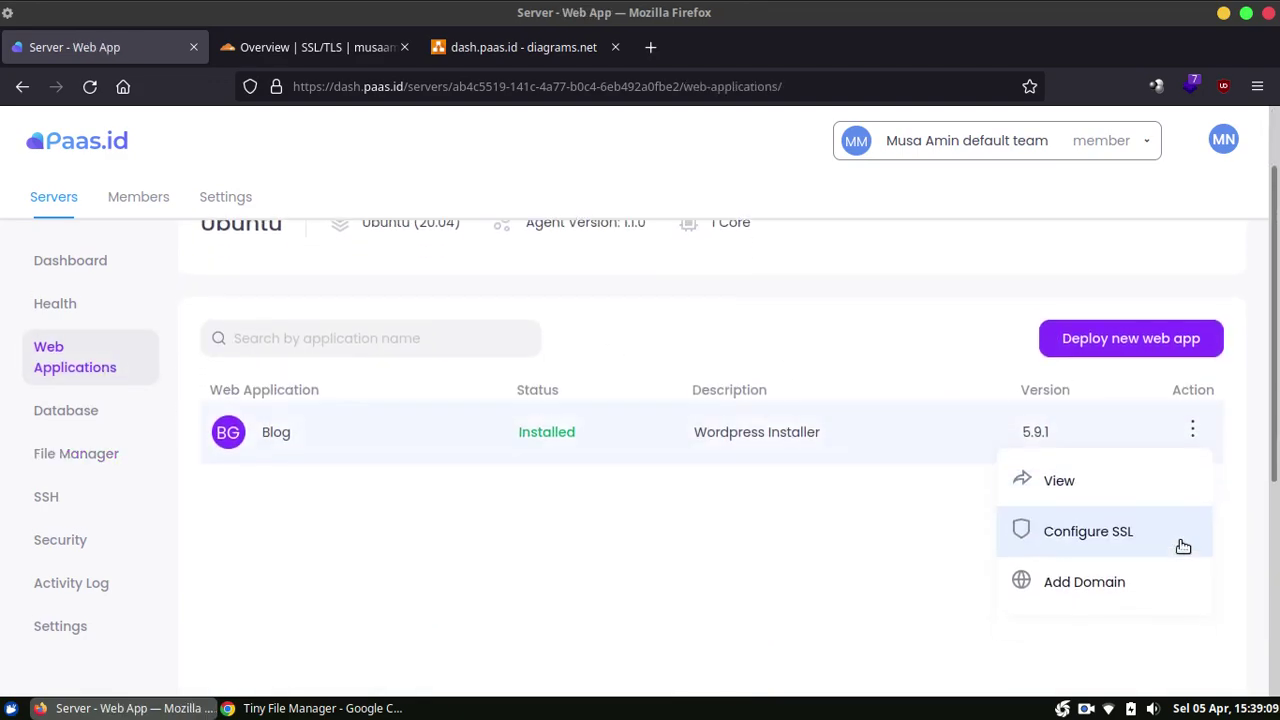
{"action": "left_click", "coordinate": [1100, 481]}
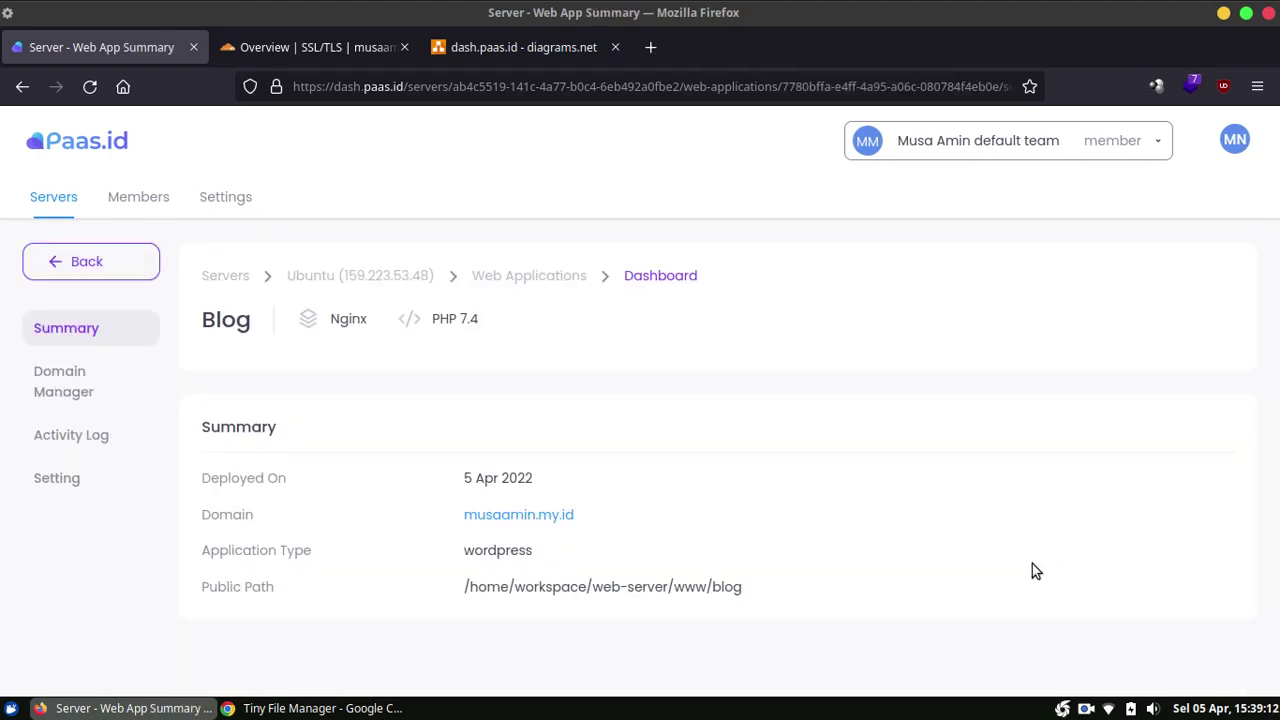
{"action": "left_click", "coordinate": [57, 478]}
{"action": "scroll", "coordinate": [810, 380], "scroll_direction": "down", "scroll_amount": 3}
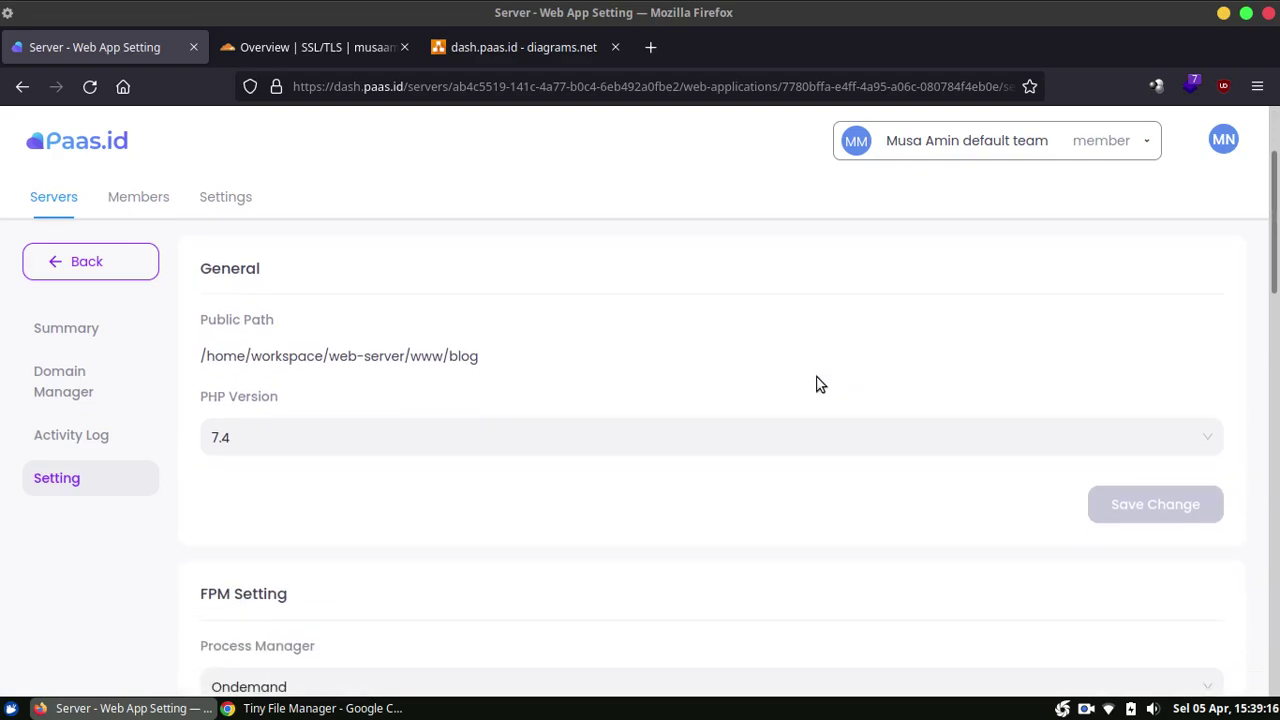
{"action": "scroll", "coordinate": [816, 384], "scroll_direction": "down", "scroll_amount": 1}
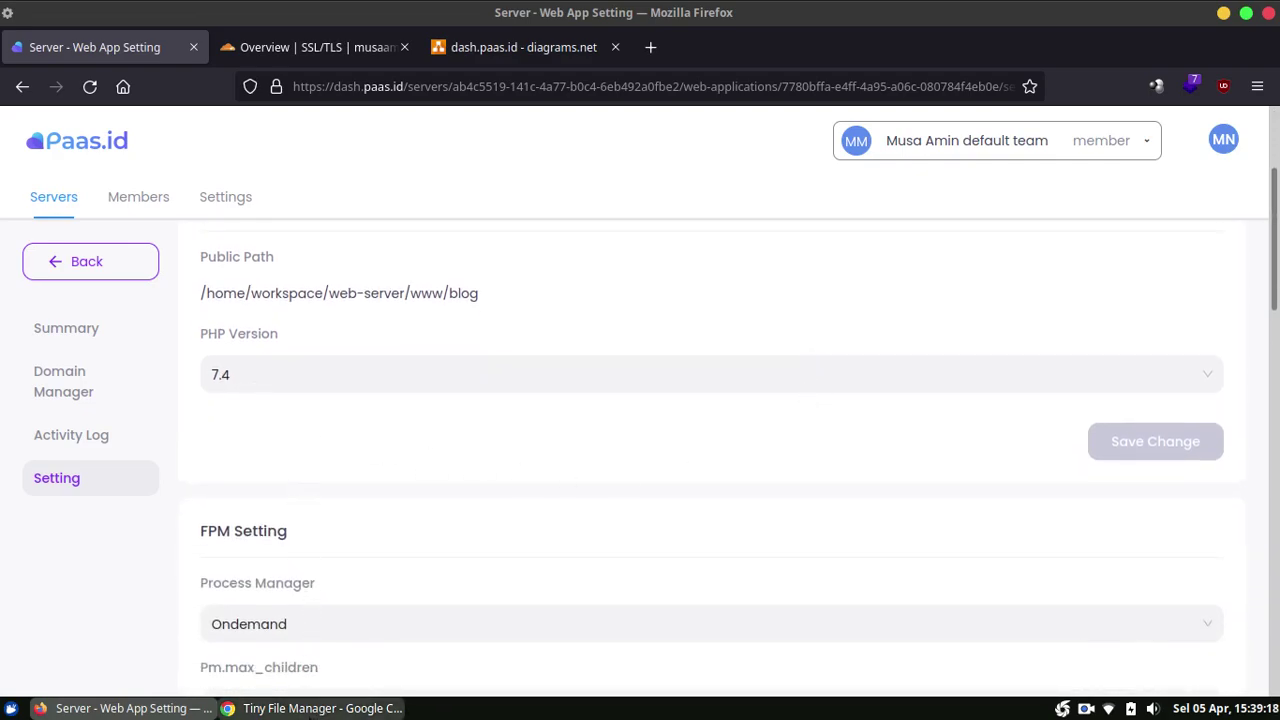
{"action": "left_click", "coordinate": [318, 708]}
{"action": "left_click", "coordinate": [358, 23]}
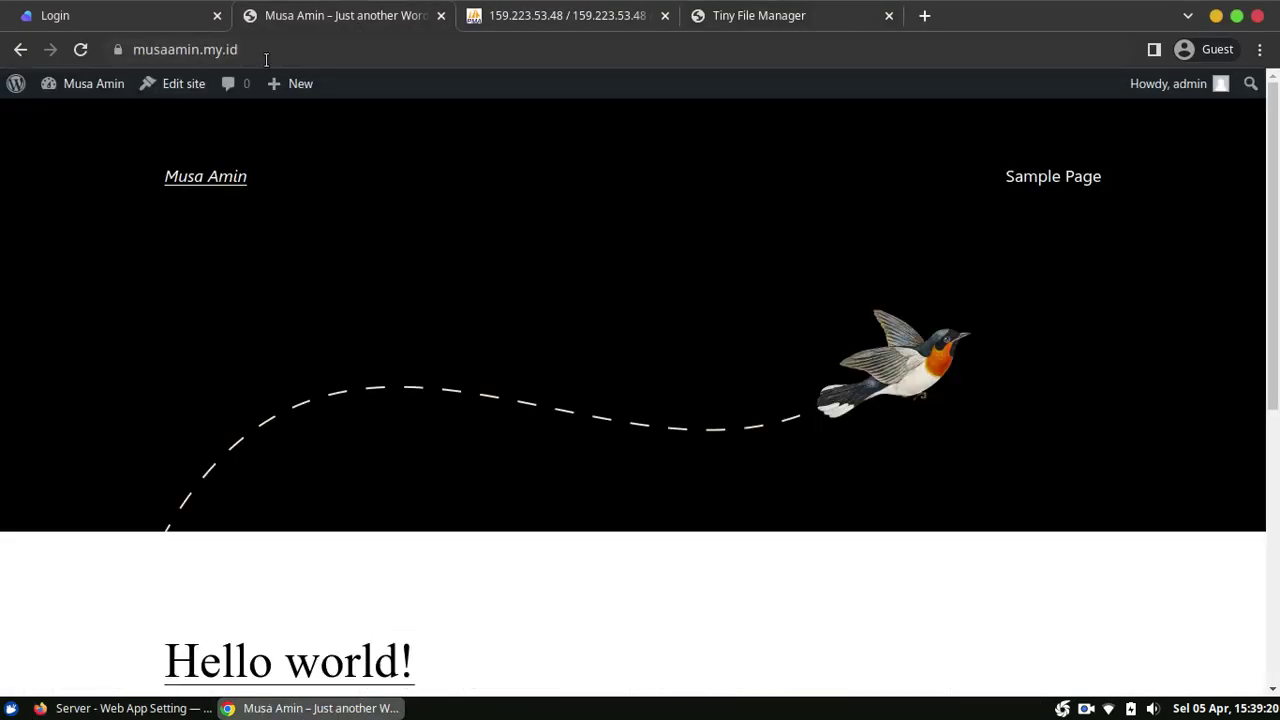
Step: Load the blog's info.php page, confirming PHP 7.4.28, then return to the Paas.id settings
{"action": "left_click", "coordinate": [323, 40]}
{"action": "left_click", "coordinate": [340, 38]}
{"action": "type", "text": "info.php"}
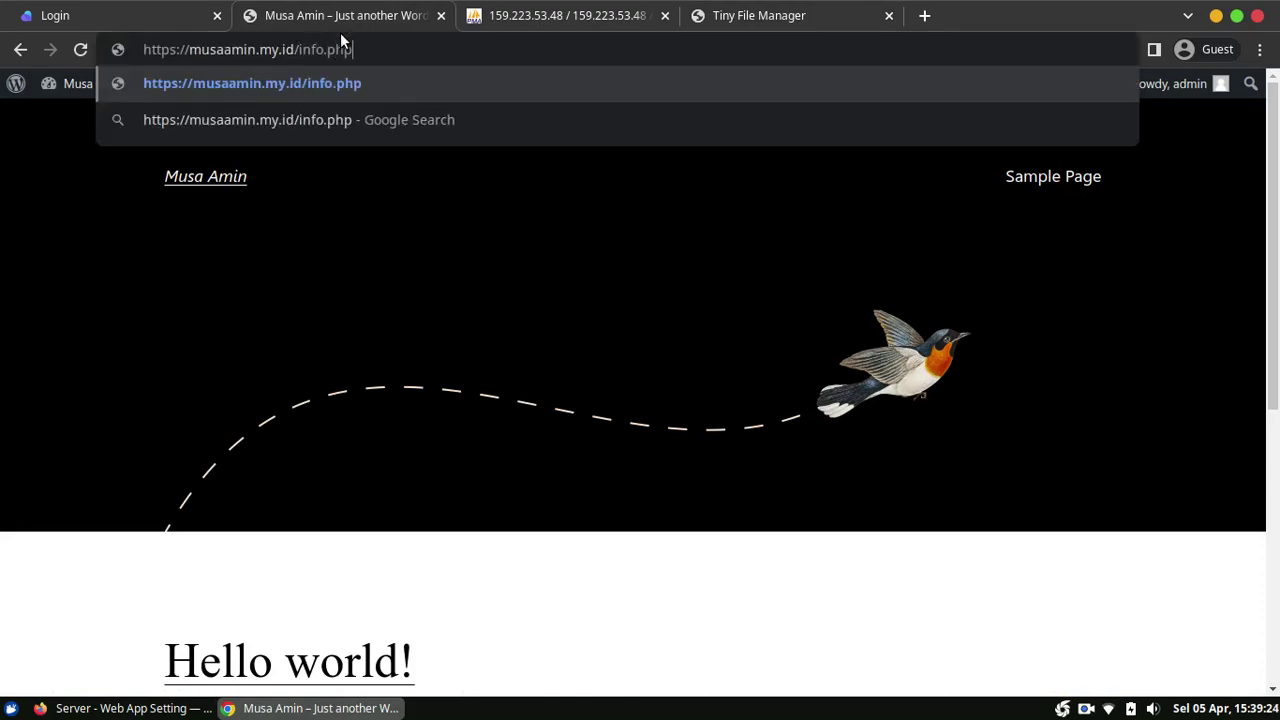
{"action": "key", "text": "Return"}
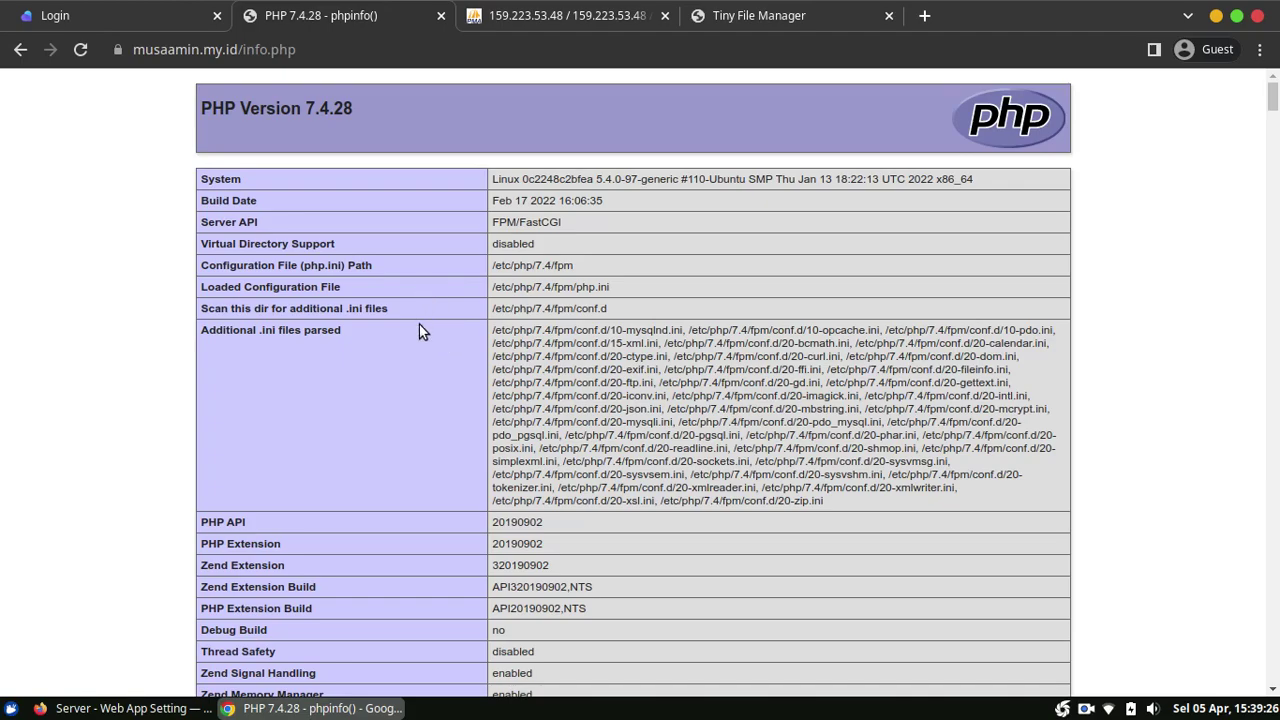
{"action": "left_click", "coordinate": [190, 708]}
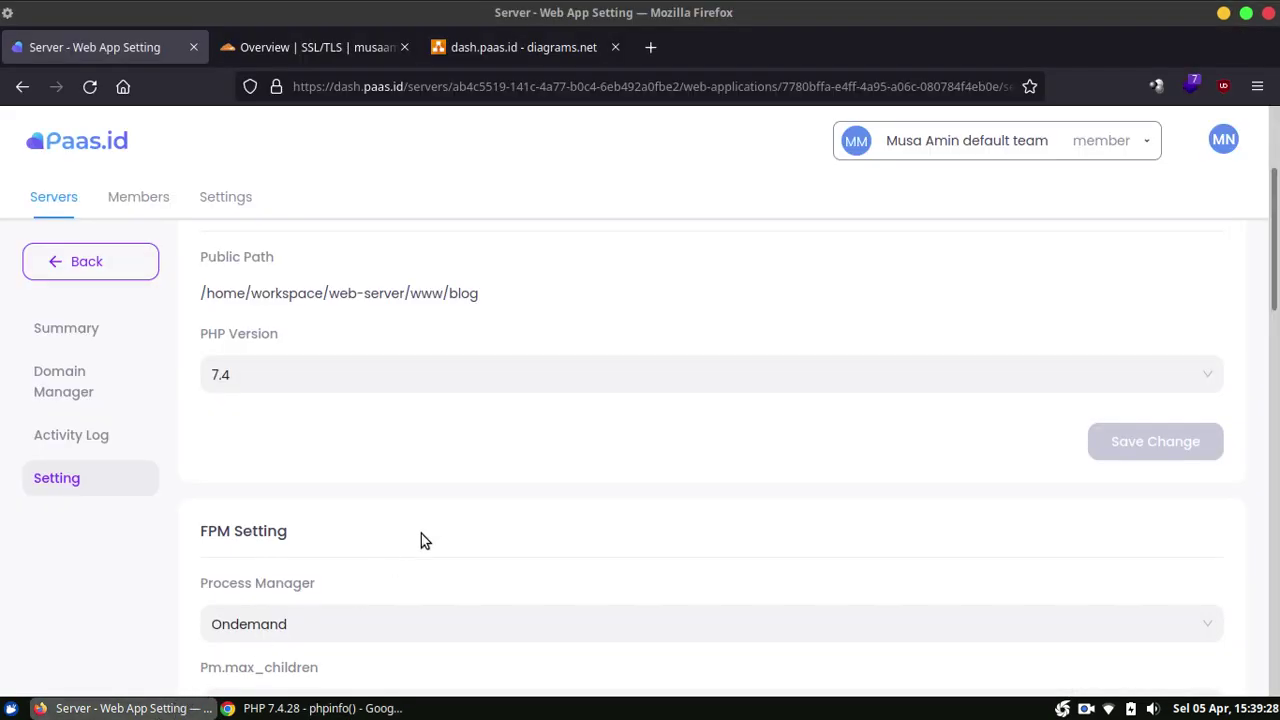
Step: Change the Blog app's PHP version to 8.1 and confirm the update
{"action": "left_click", "coordinate": [414, 388]}
{"action": "left_click", "coordinate": [388, 476]}
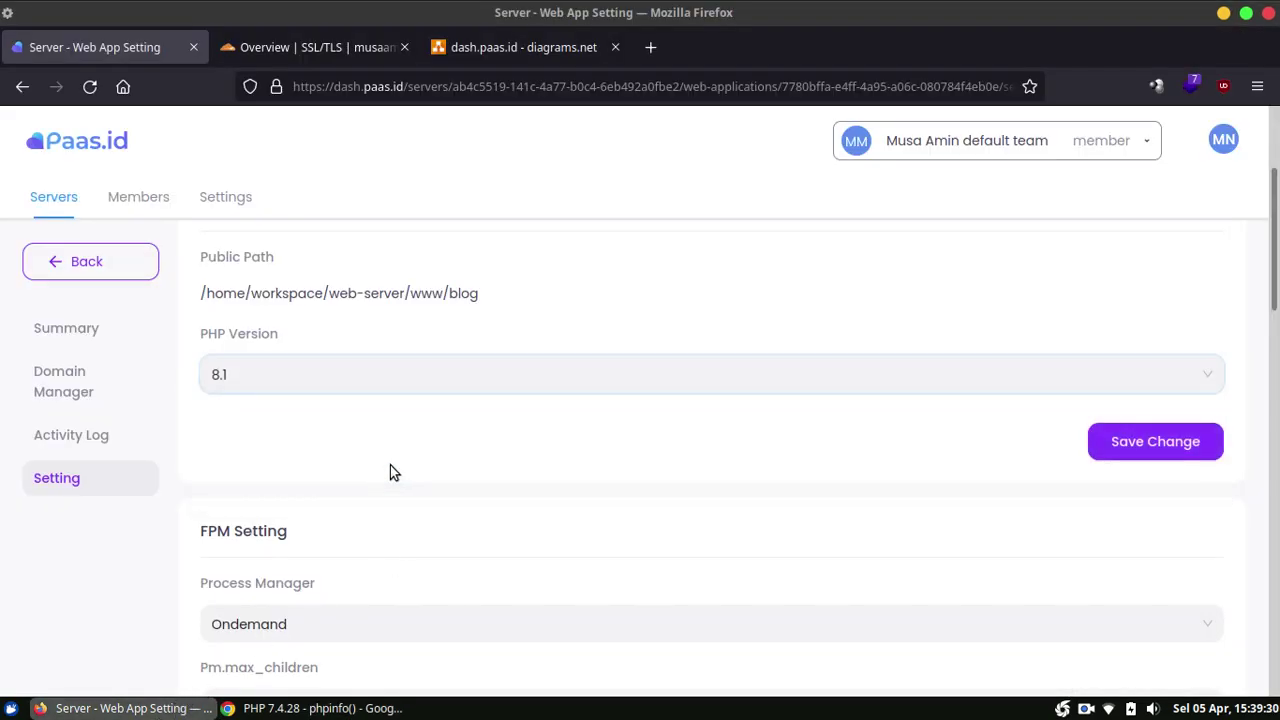
{"action": "left_click", "coordinate": [1107, 447]}
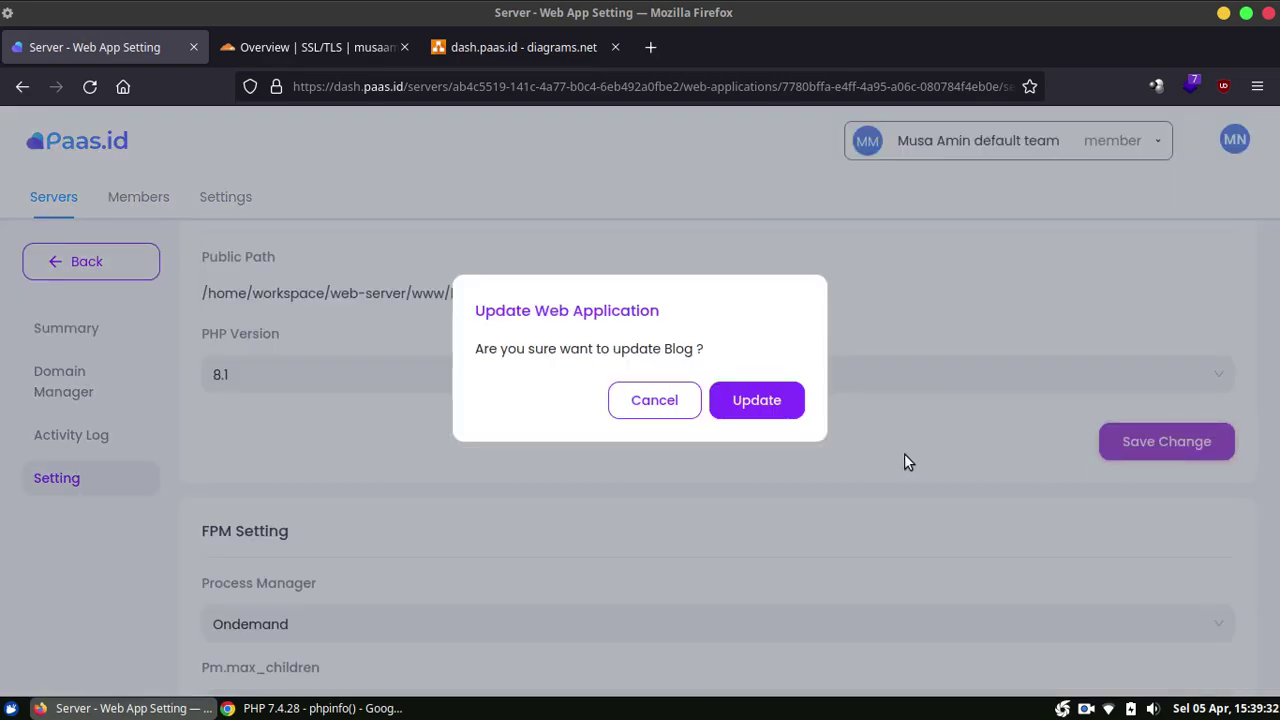
{"action": "left_click", "coordinate": [764, 410]}
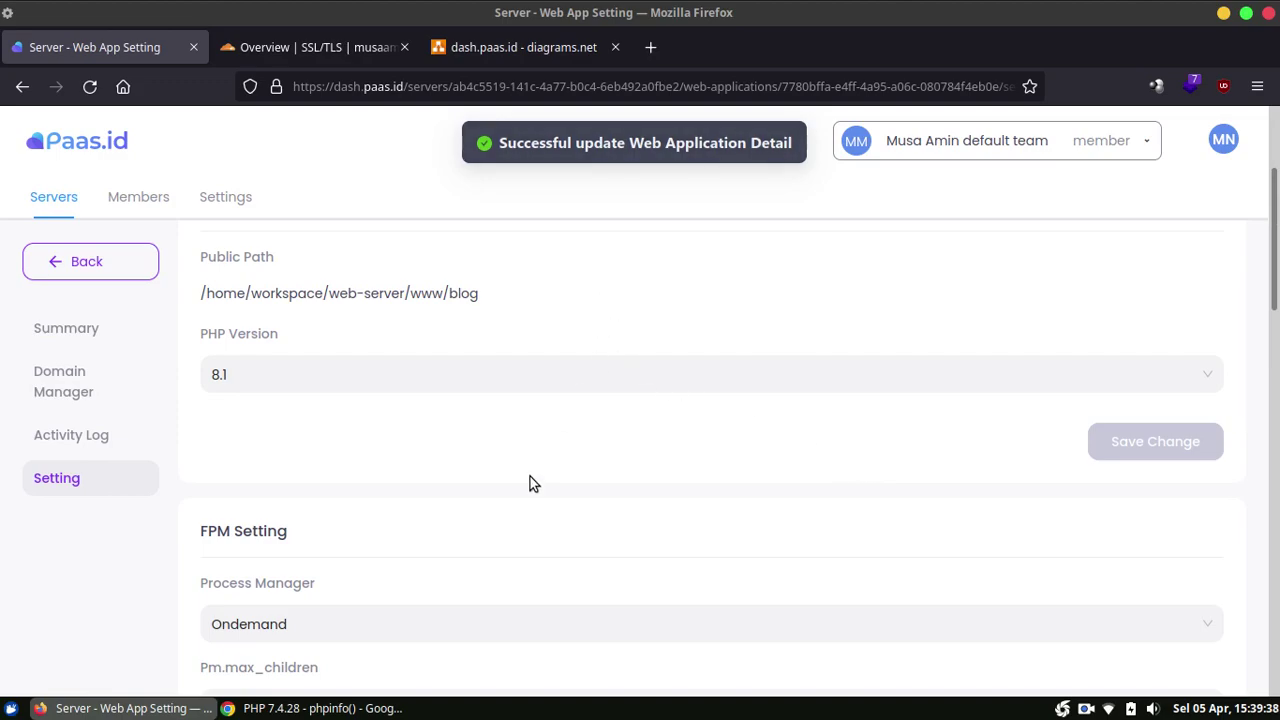
{"action": "left_click", "coordinate": [318, 708]}
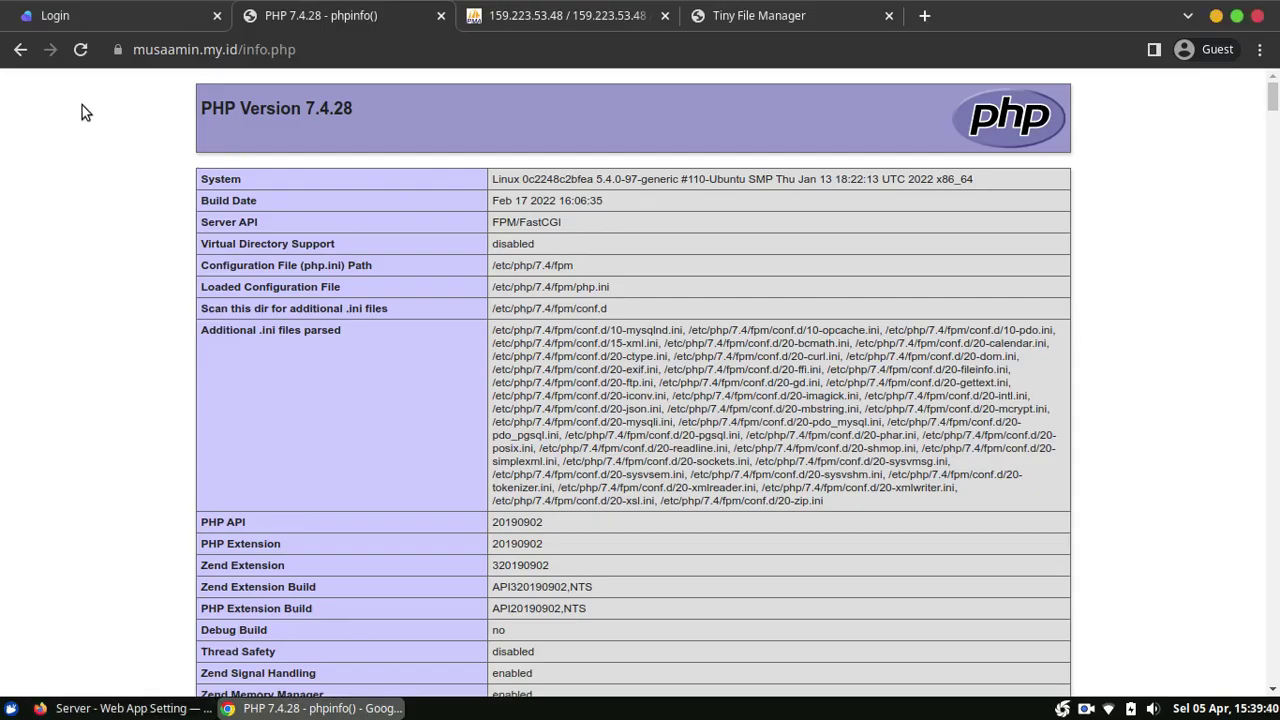
Step: Reload info.php to confirm PHP 8.1.3, then bring up the Tiny File Manager tab
{"action": "left_click", "coordinate": [81, 52]}
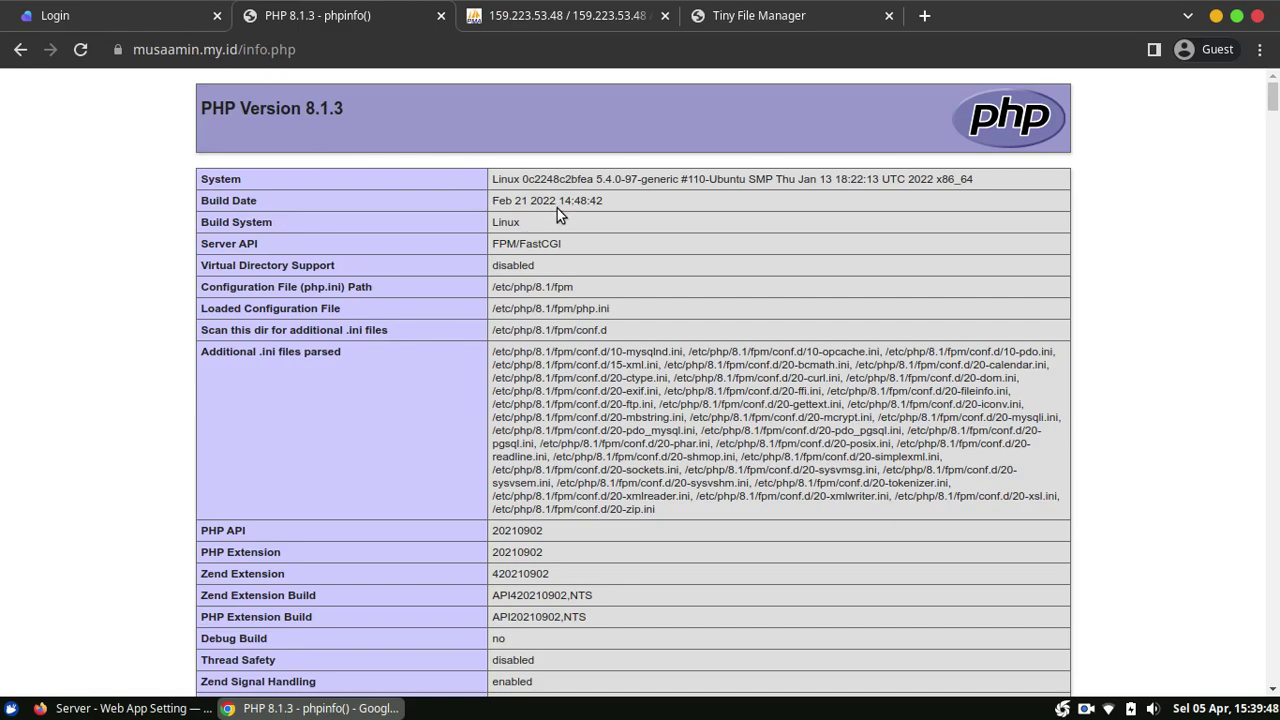
{"action": "left_click", "coordinate": [130, 708]}
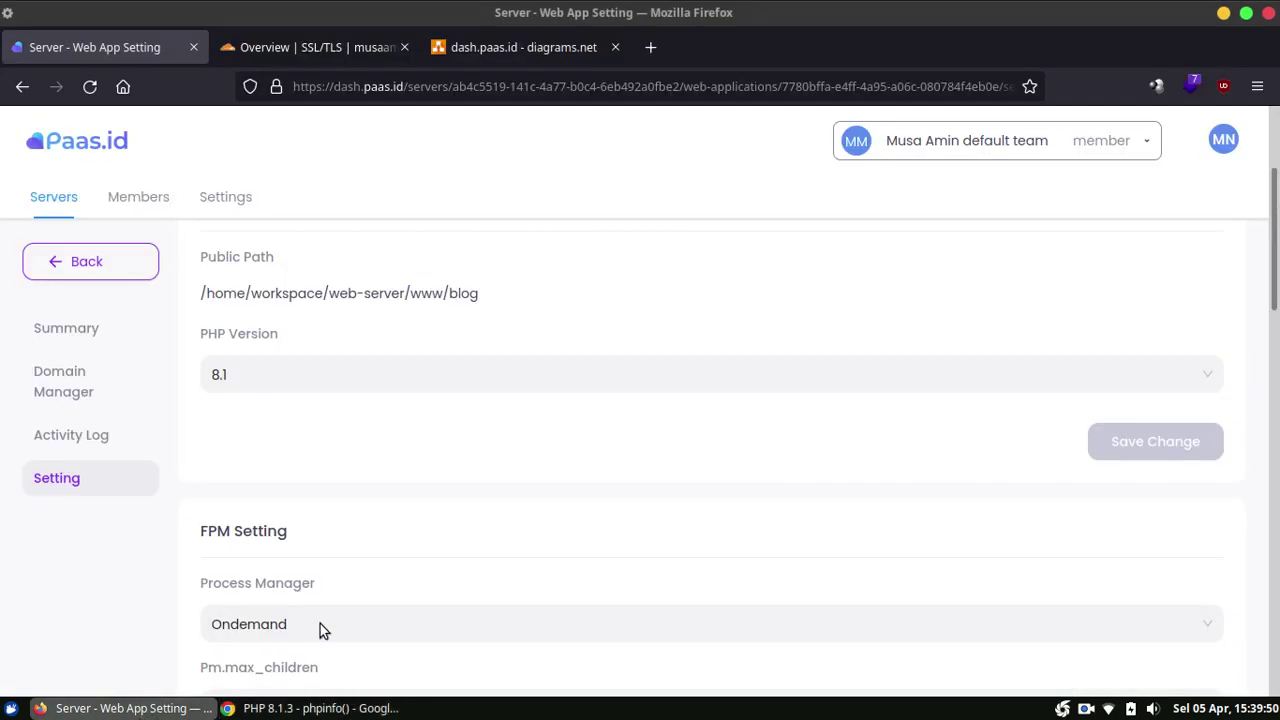
{"action": "left_click", "coordinate": [271, 710]}
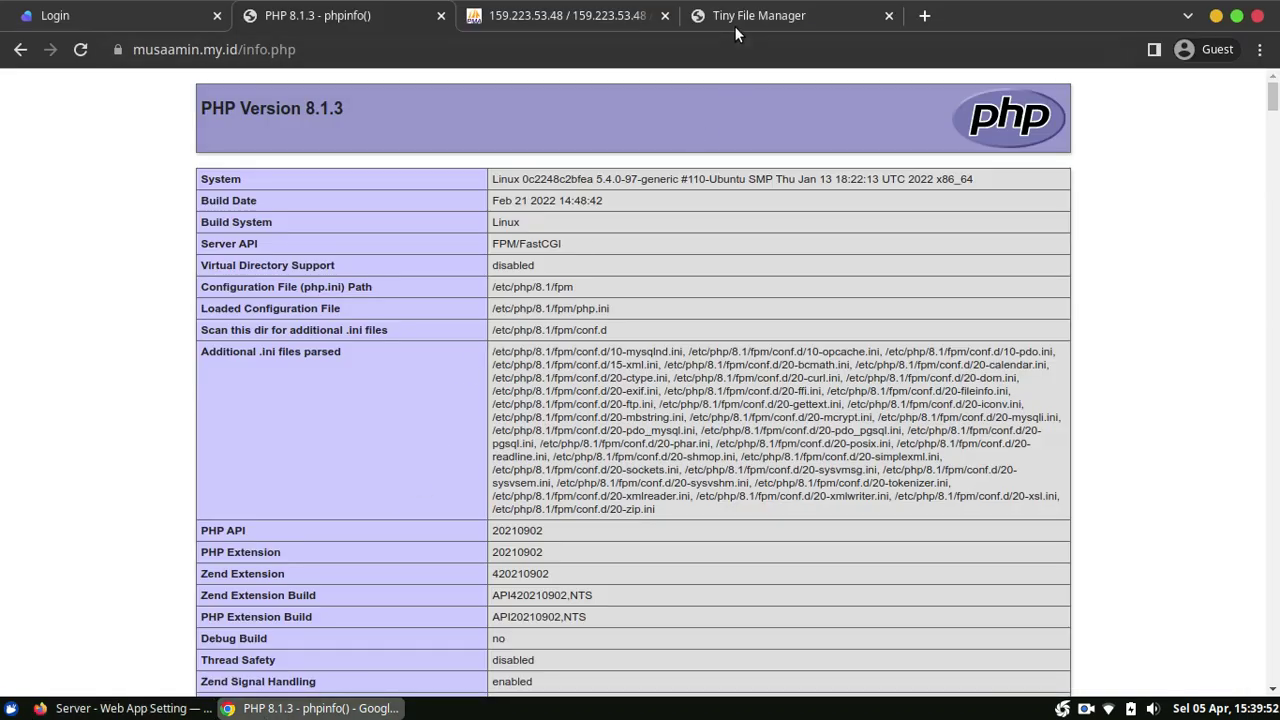
{"action": "left_click", "coordinate": [735, 24]}
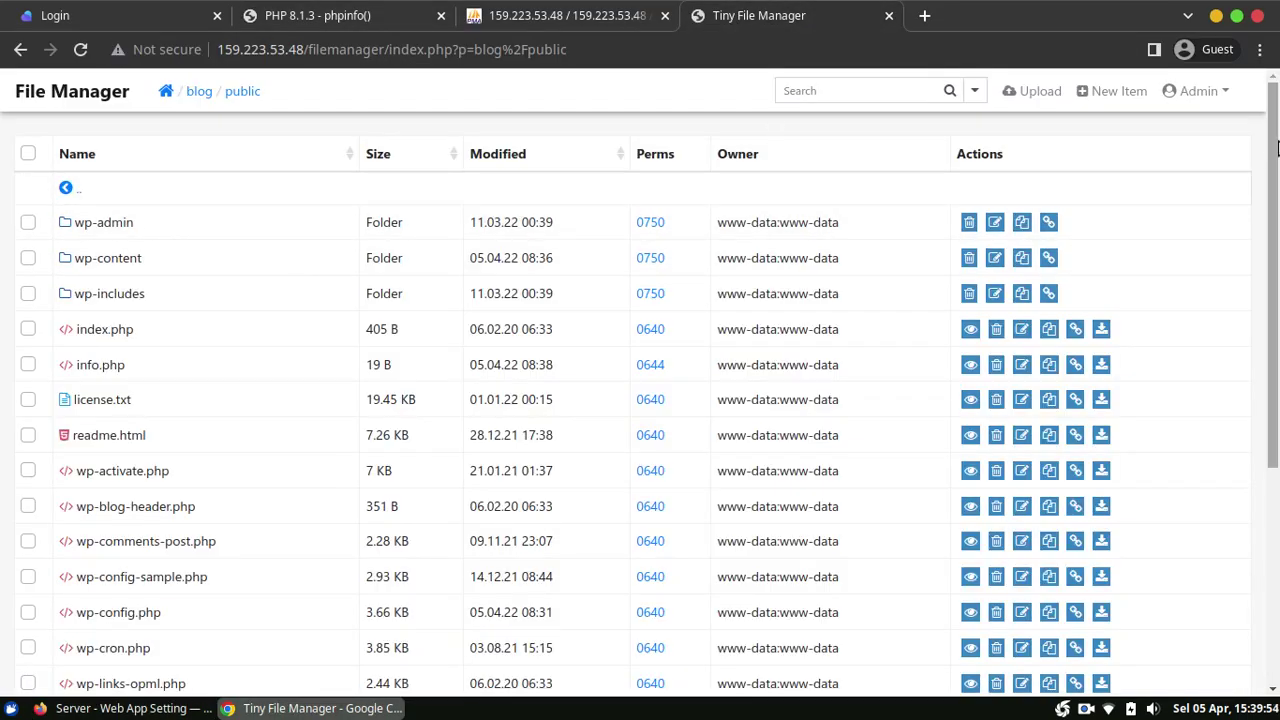
Step: Select everything in blog/public and zip it into archive_220405_084023.zip
{"action": "mouse_move", "coordinate": [1276, 135]}
{"action": "left_mouse_down"}
{"action": "mouse_move", "coordinate": [1276, 350]}
{"action": "mouse_move", "coordinate": [1276, 118]}
{"action": "left_mouse_up"}
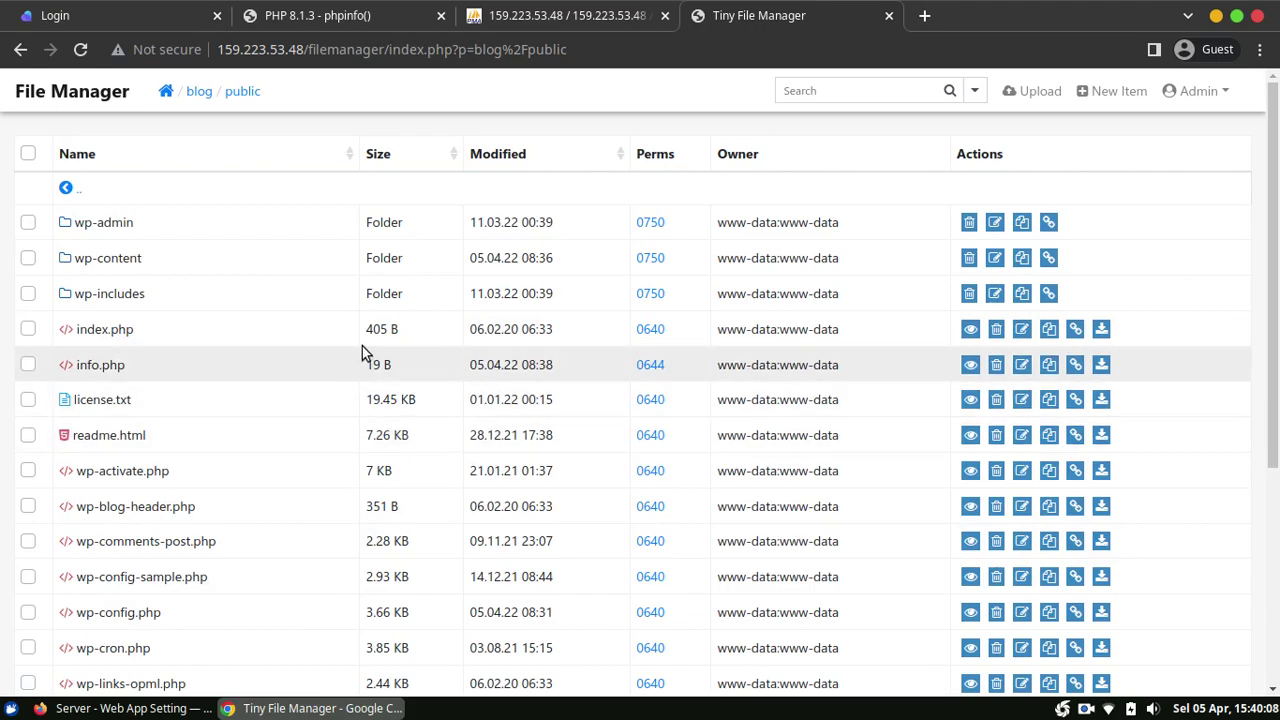
{"action": "left_click", "coordinate": [28, 155]}
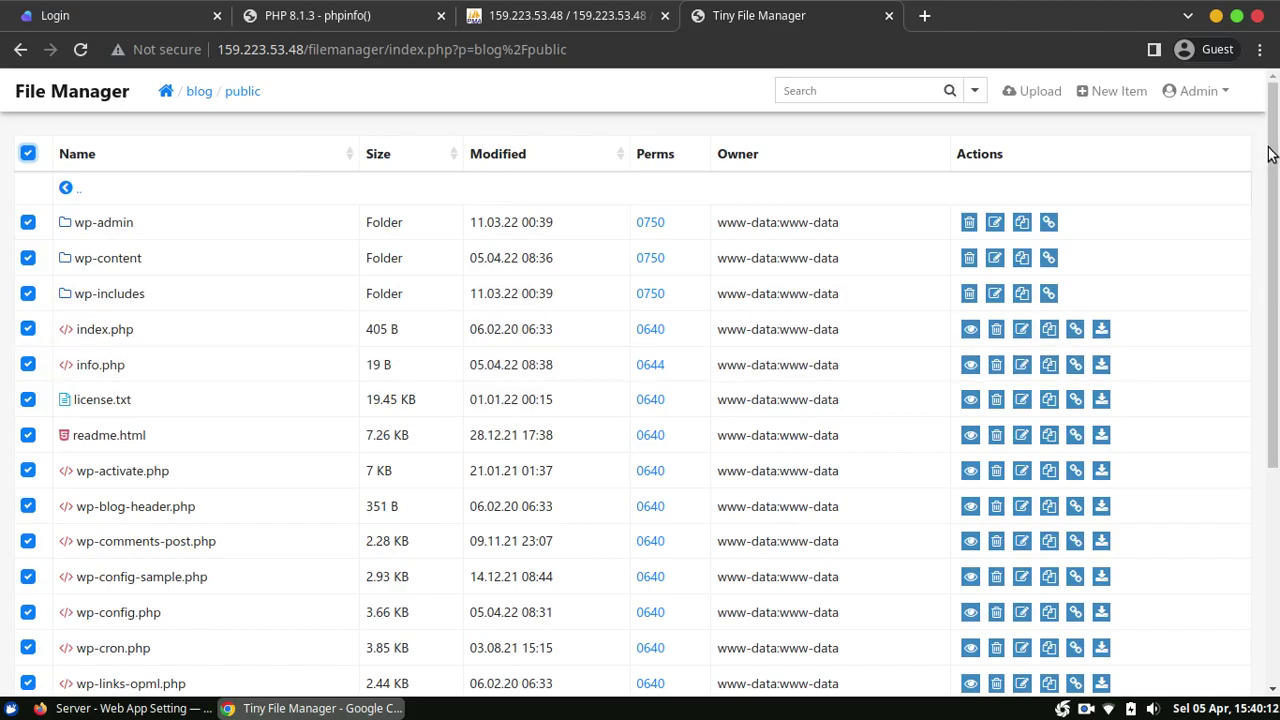
{"action": "scroll", "coordinate": [1273, 143], "scroll_direction": "down", "scroll_amount": 5}
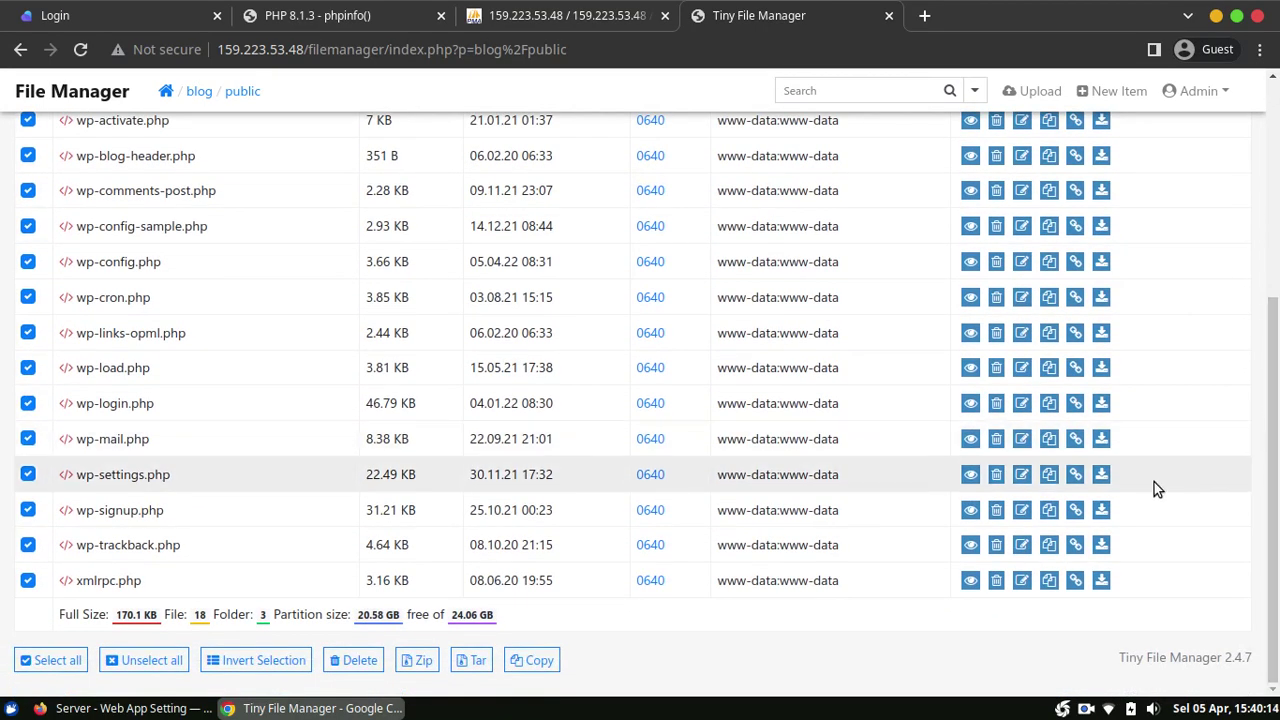
{"action": "left_click", "coordinate": [418, 662]}
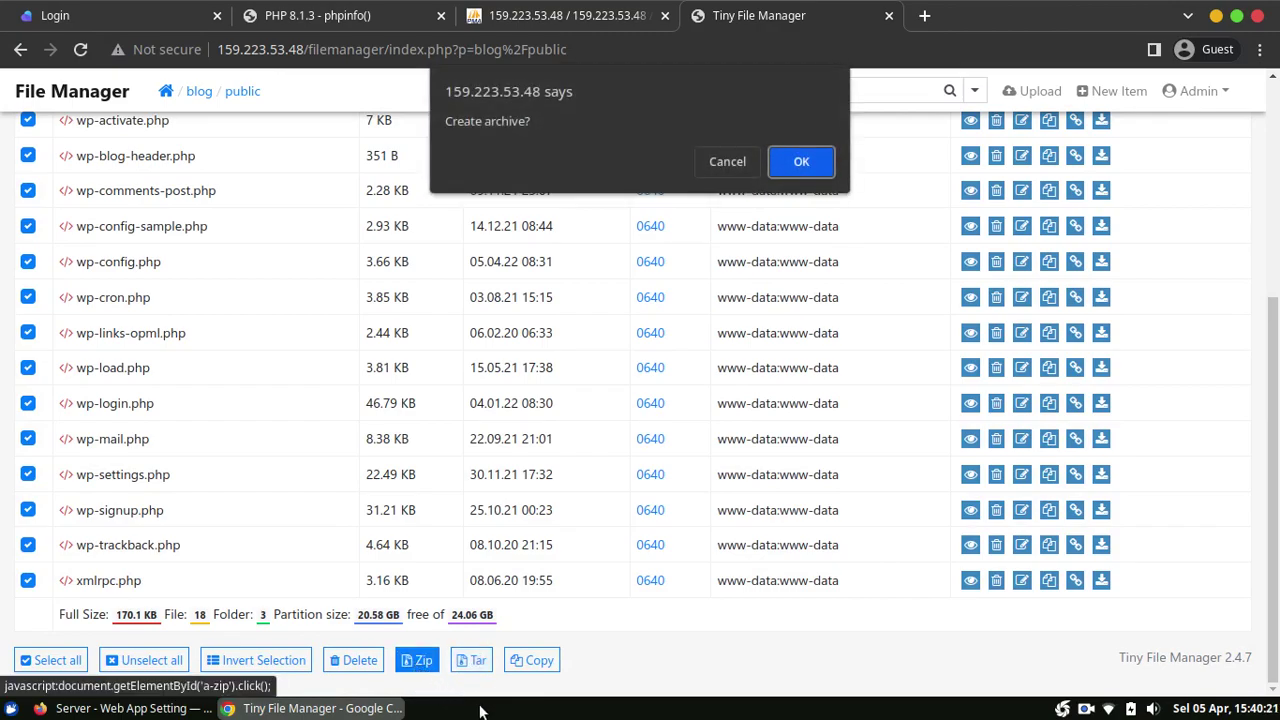
{"action": "left_click", "coordinate": [812, 168]}
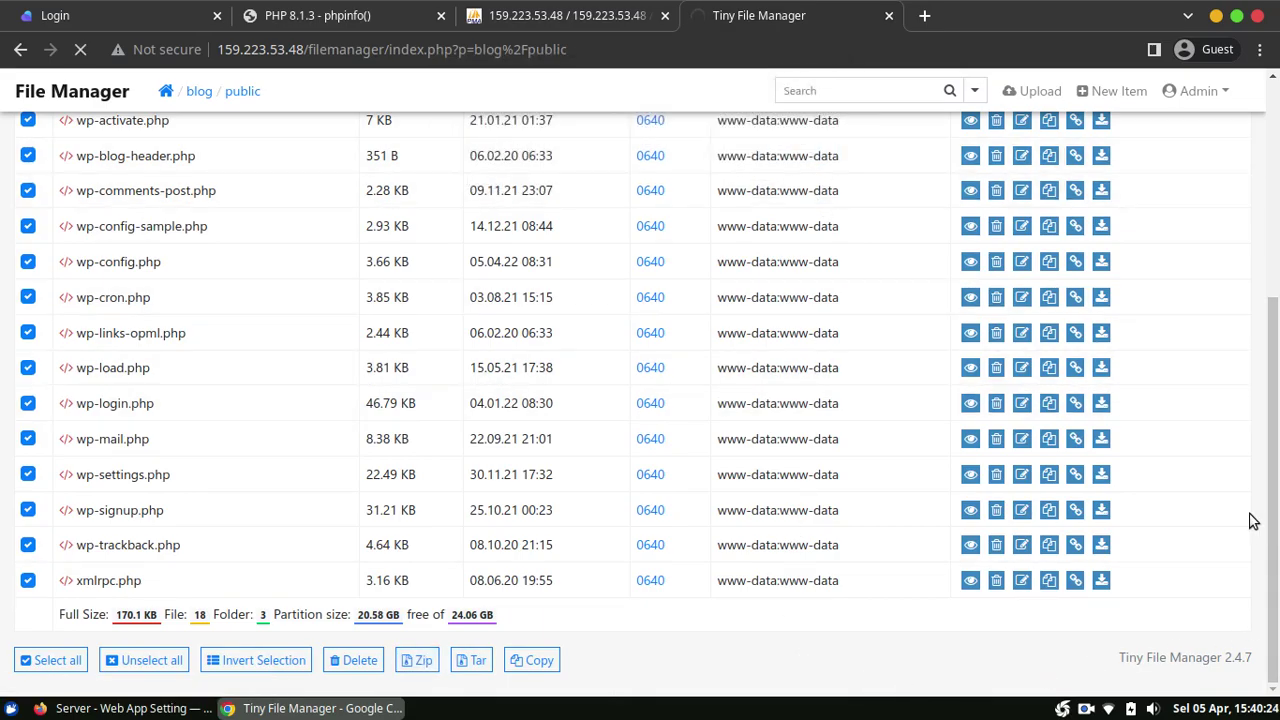
{"action": "scroll", "coordinate": [1245, 505], "scroll_direction": "up", "scroll_amount": 5}
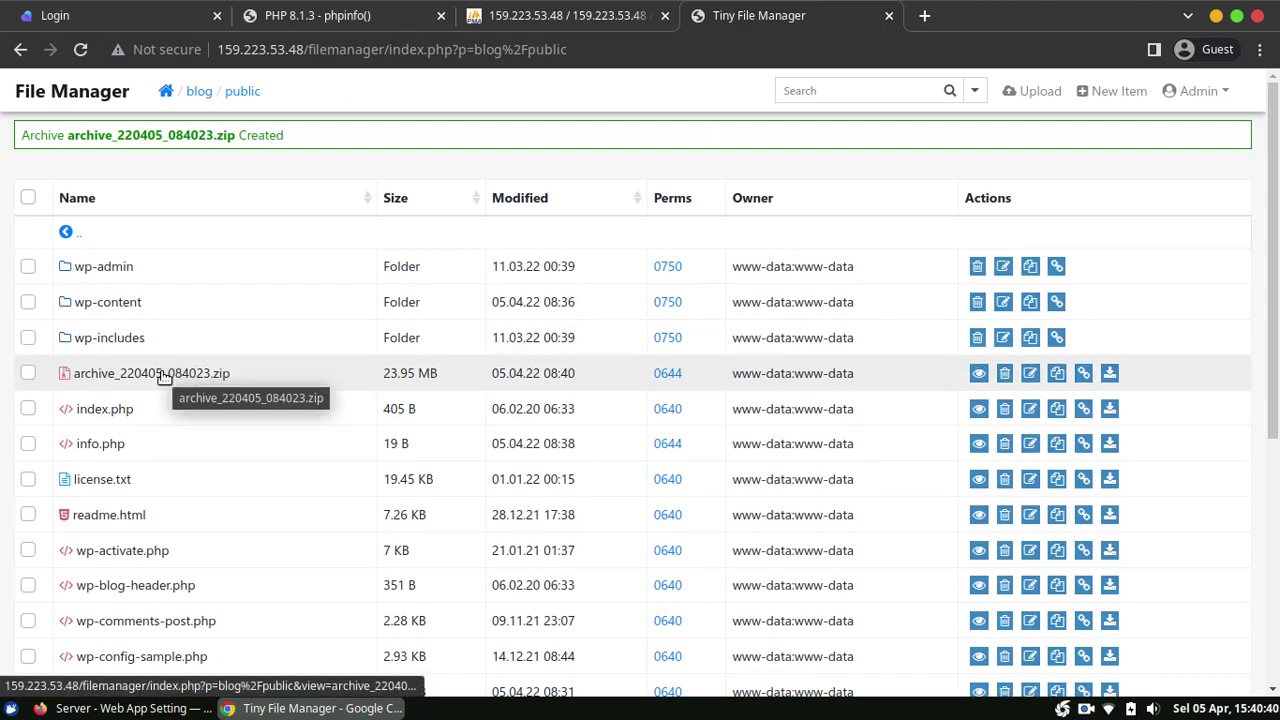
Step: Download the 23.95 MB archive_220405_084023.zip and dismiss the download bar
{"action": "left_click", "coordinate": [1116, 376]}
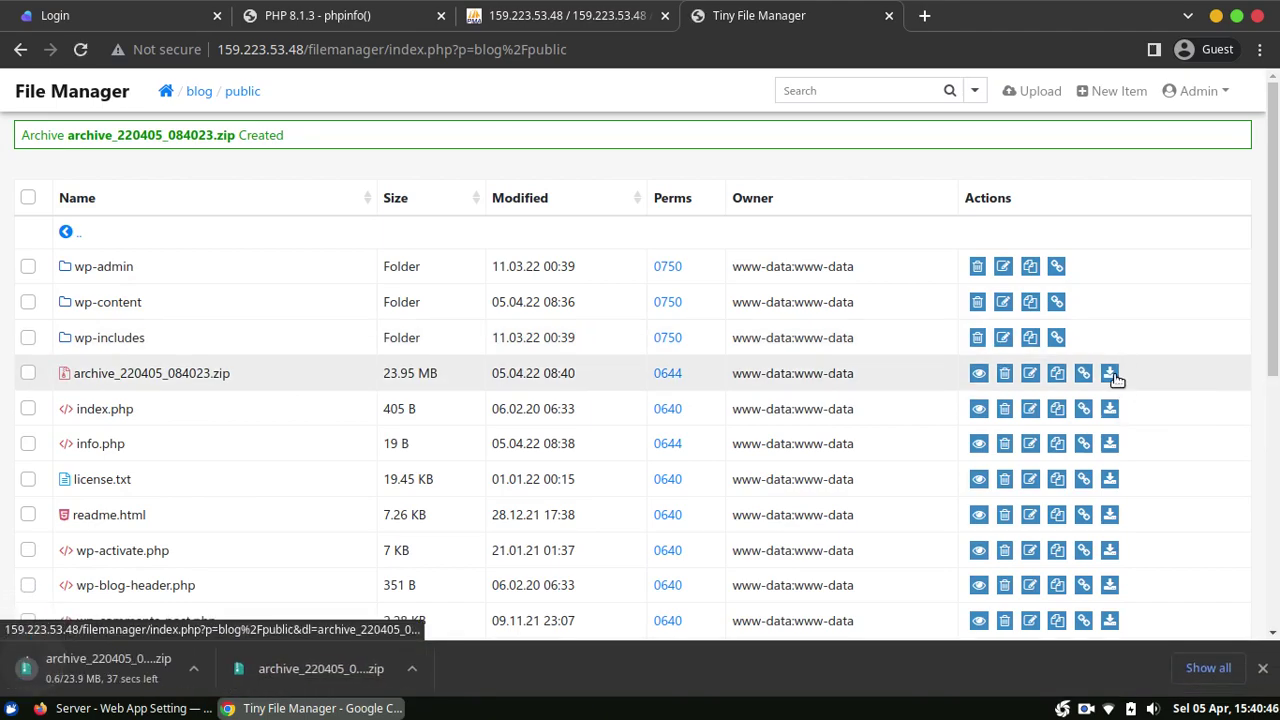
{"action": "left_click", "coordinate": [1263, 668]}
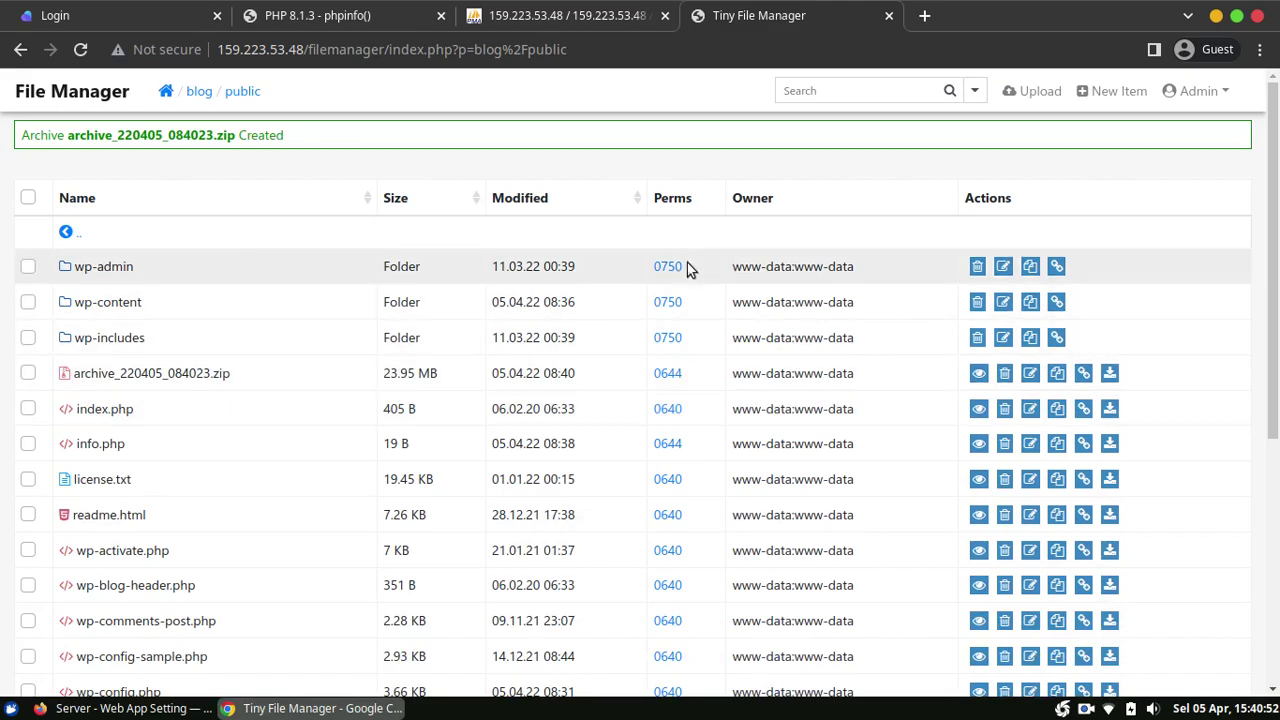
{"action": "key", "text": "alt+Tab"}
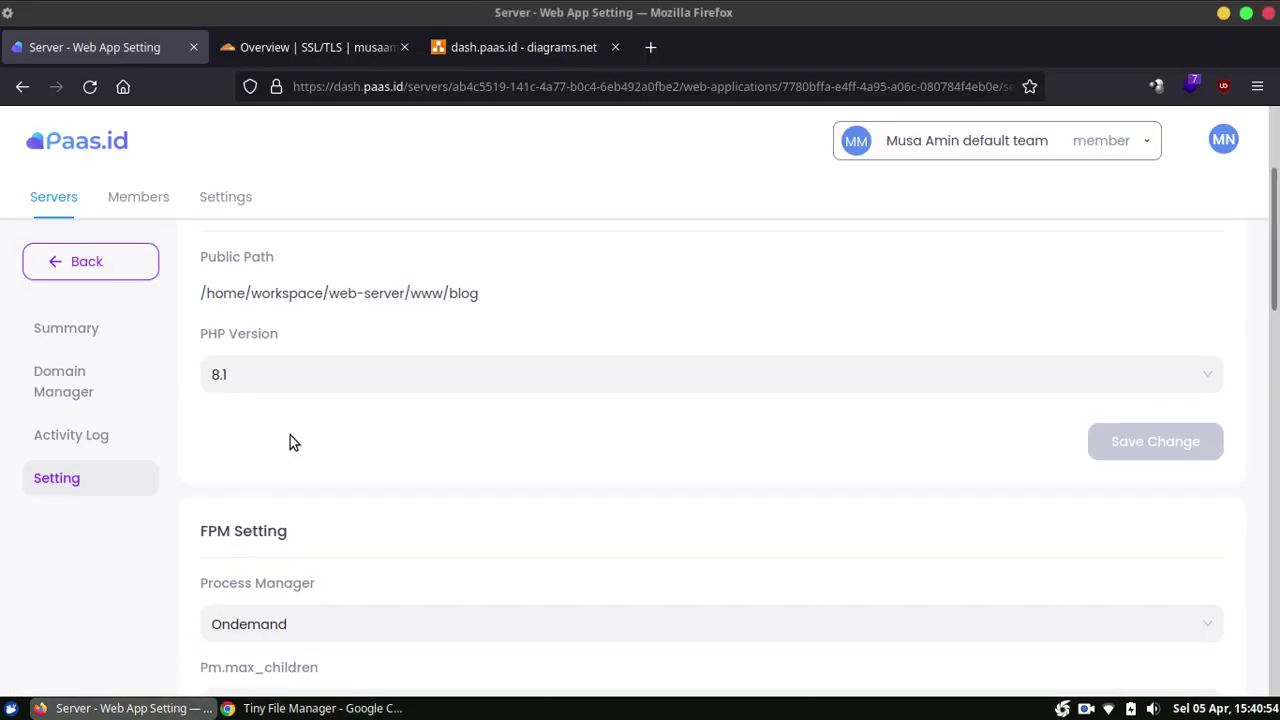
Step: Go back to the Web Applications list, then to the Paas.id Servers overview
{"action": "scroll", "coordinate": [40, 465], "scroll_direction": "up", "scroll_amount": 2}
{"action": "scroll", "coordinate": [40, 465], "scroll_direction": "up", "scroll_amount": 2}
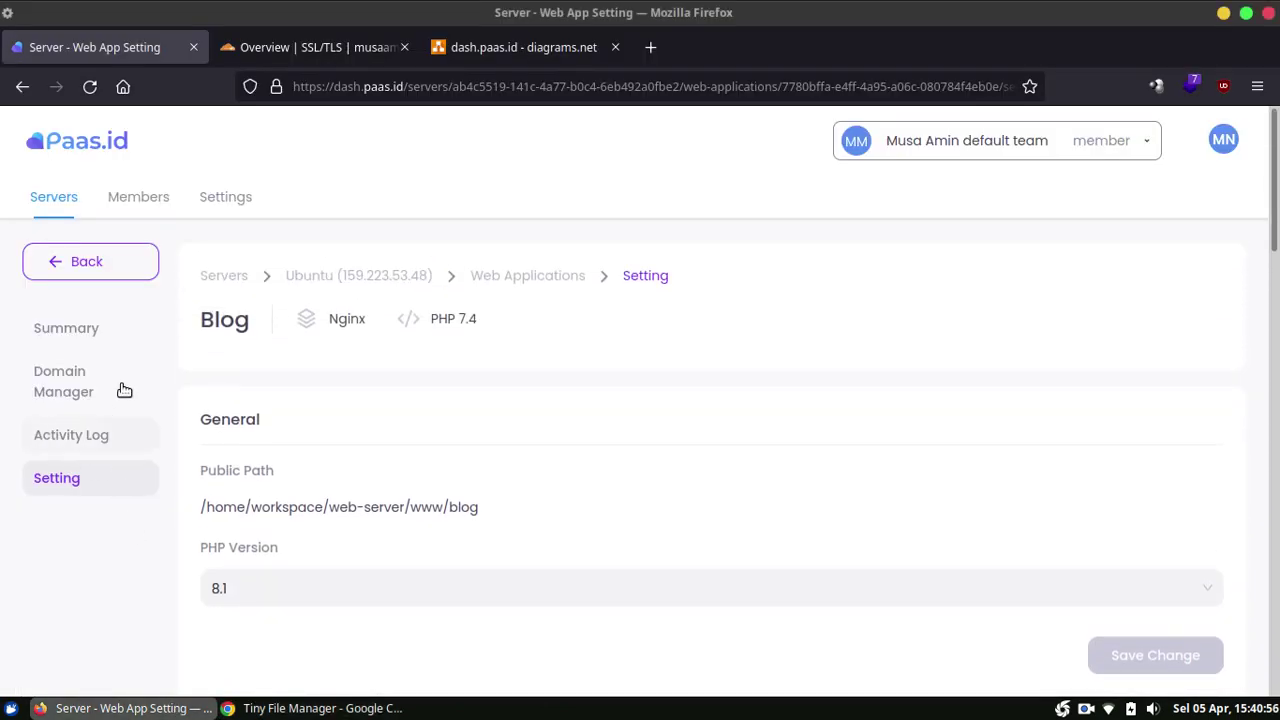
{"action": "scroll", "coordinate": [171, 290], "scroll_direction": "down", "scroll_amount": 4}
{"action": "left_click", "coordinate": [134, 268]}
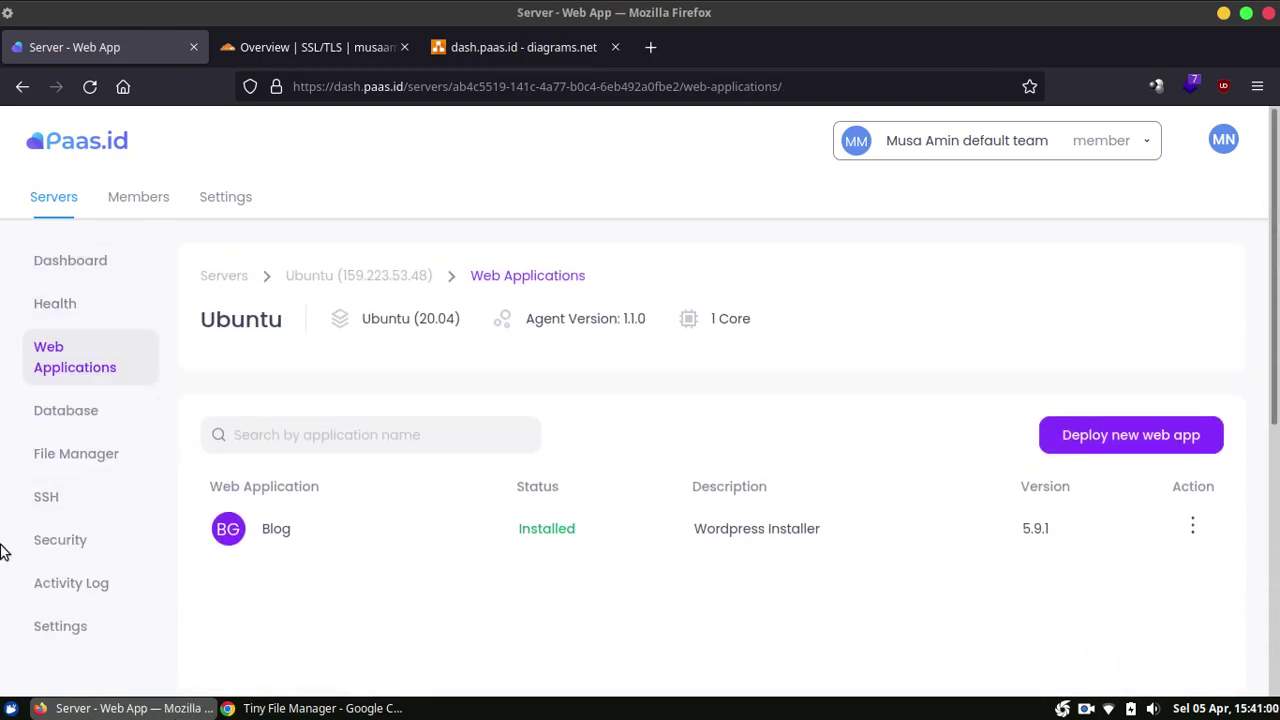
{"action": "left_click", "coordinate": [72, 148]}
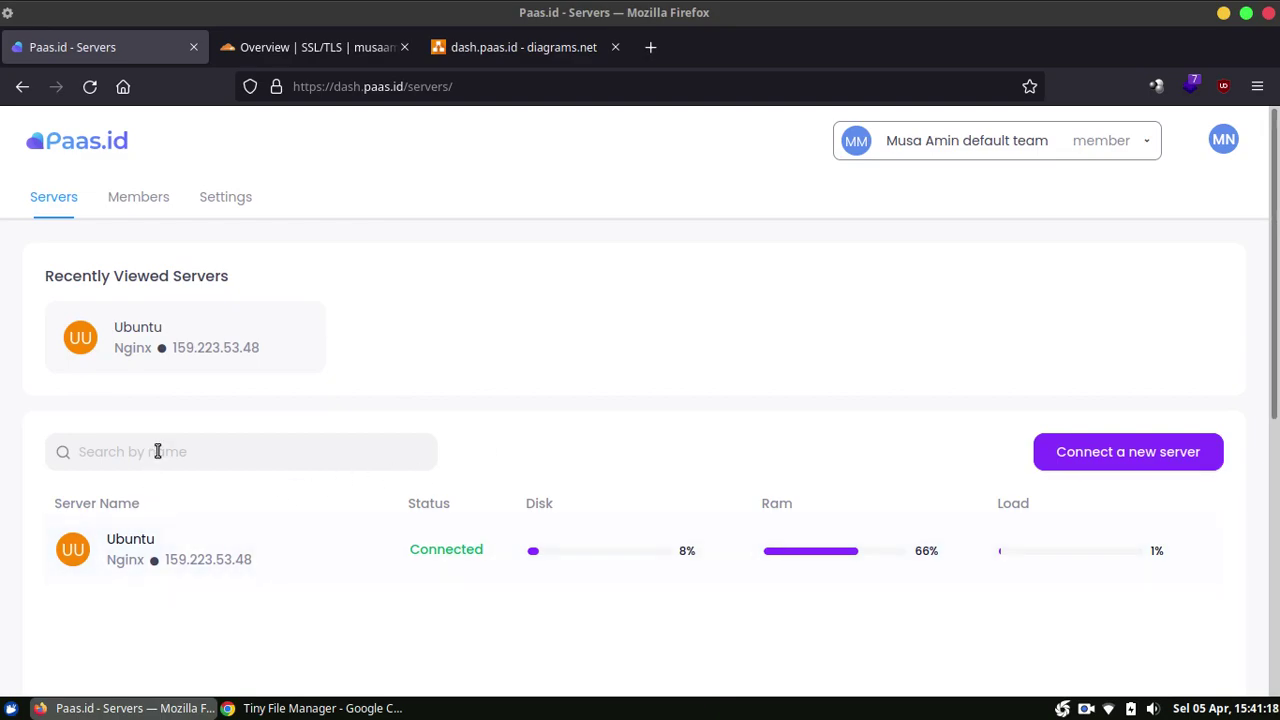
{"action": "scroll", "coordinate": [363, 349], "scroll_direction": "down", "scroll_amount": 3}
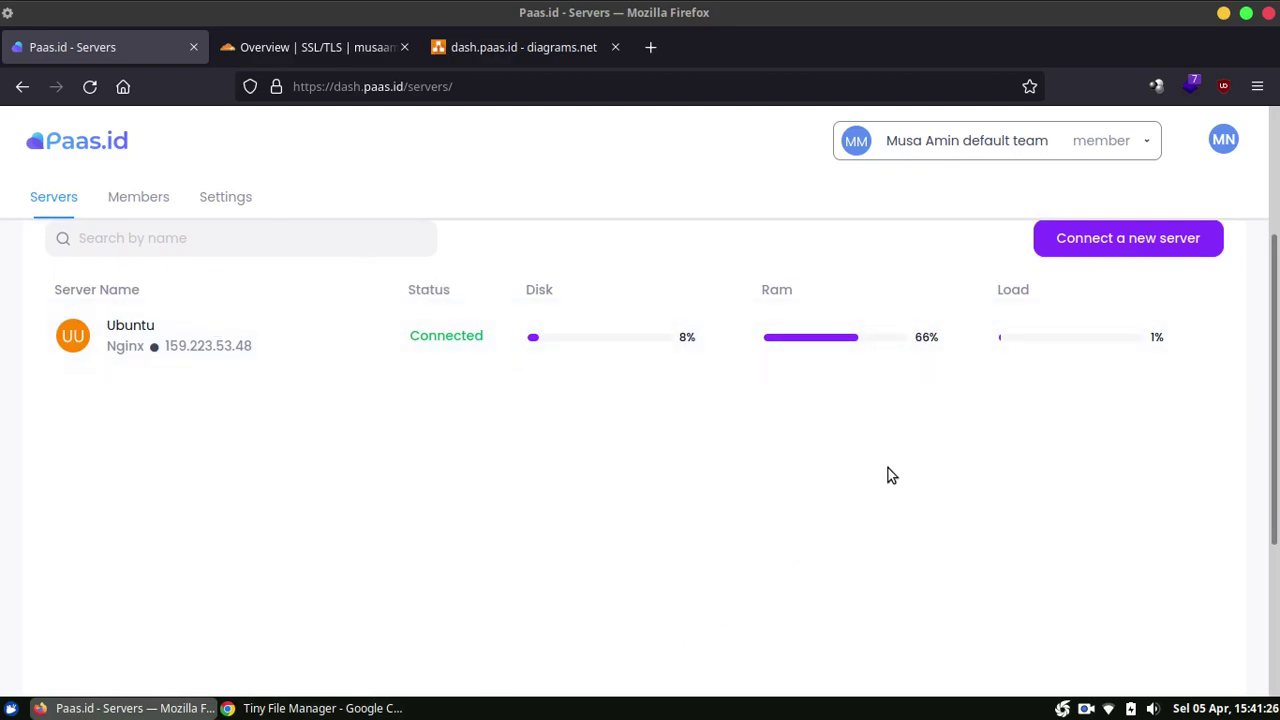
{"action": "scroll", "coordinate": [460, 608], "scroll_direction": "up", "scroll_amount": 2}
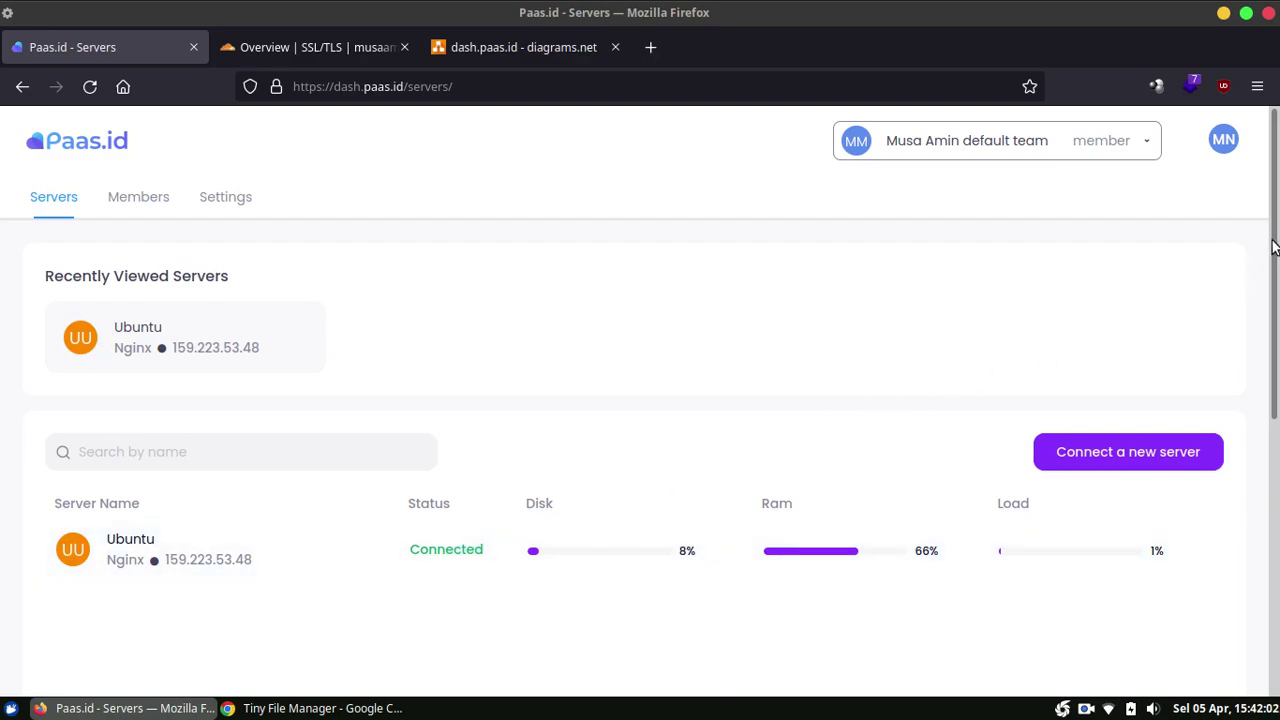
{"action": "mouse_move", "coordinate": [1276, 251]}
{"action": "left_mouse_down"}
{"action": "mouse_move", "coordinate": [1277, 421]}
{"action": "mouse_move", "coordinate": [1277, 251]}
{"action": "left_mouse_up"}
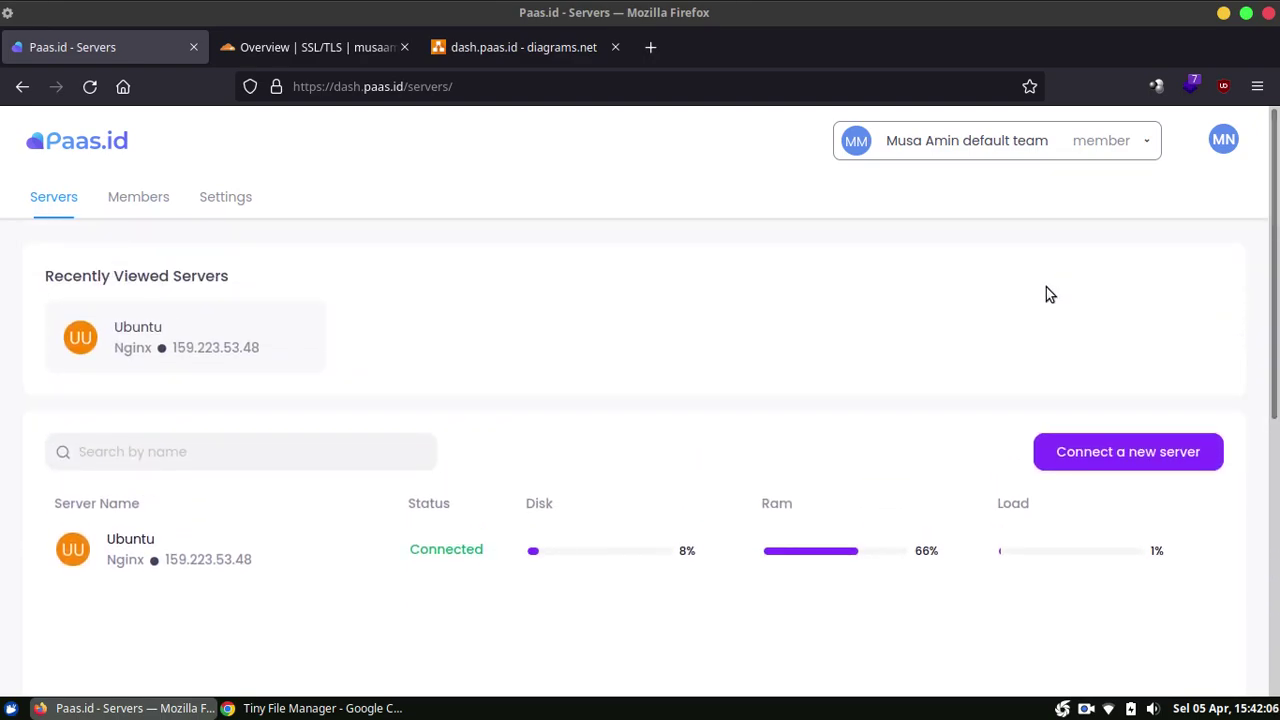